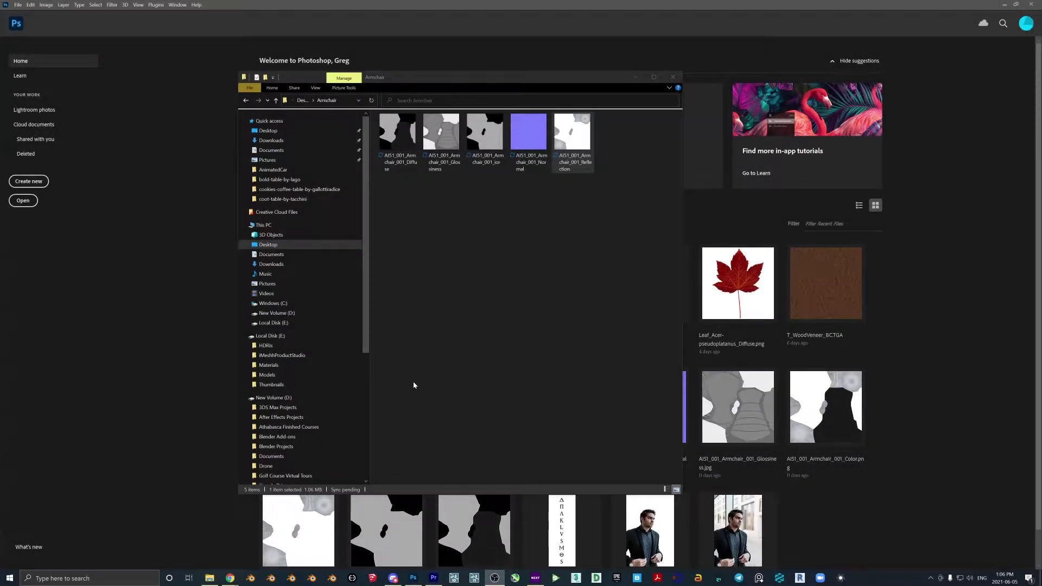
Step: Select the ior and Reflection texture files and reposition the Armchair folder window
{"action": "left_click_drag", "start_coordinate": [385, 187], "coordinate": [641, 217]}
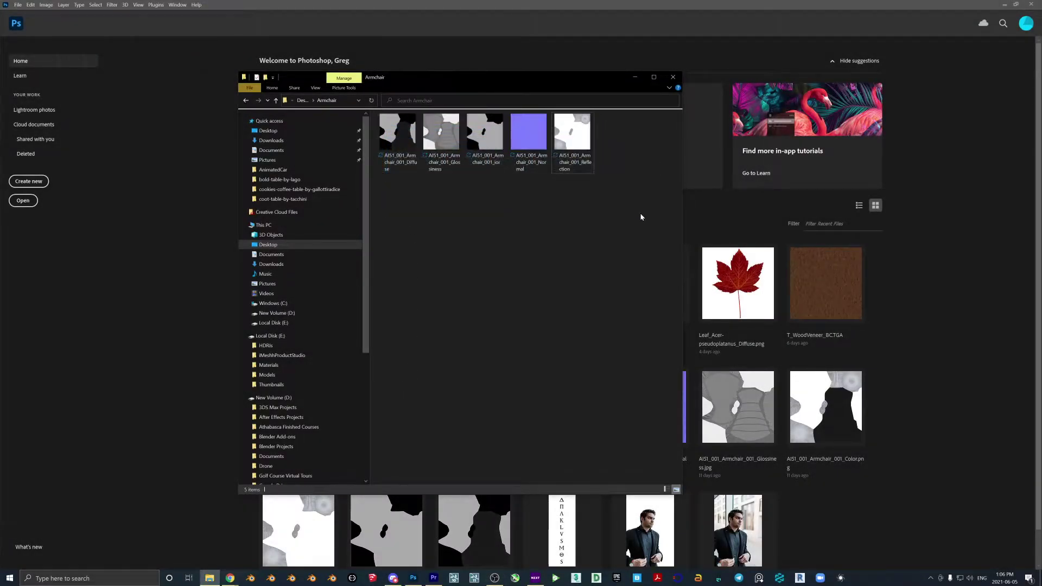
{"action": "left_click", "coordinate": [397, 133]}
{"action": "left_click", "coordinate": [484, 133]}
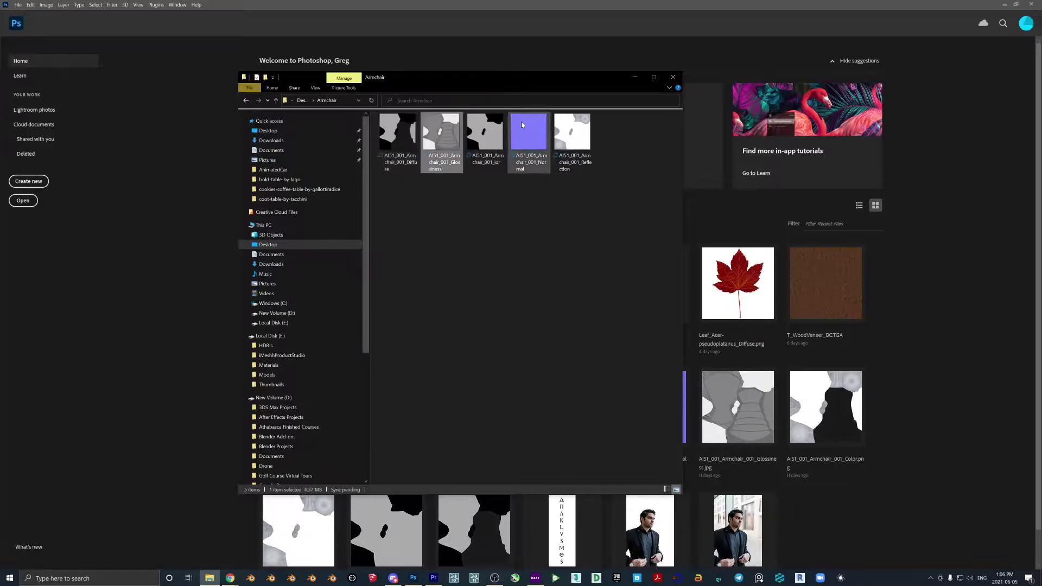
{"action": "left_click", "coordinate": [571, 133]}
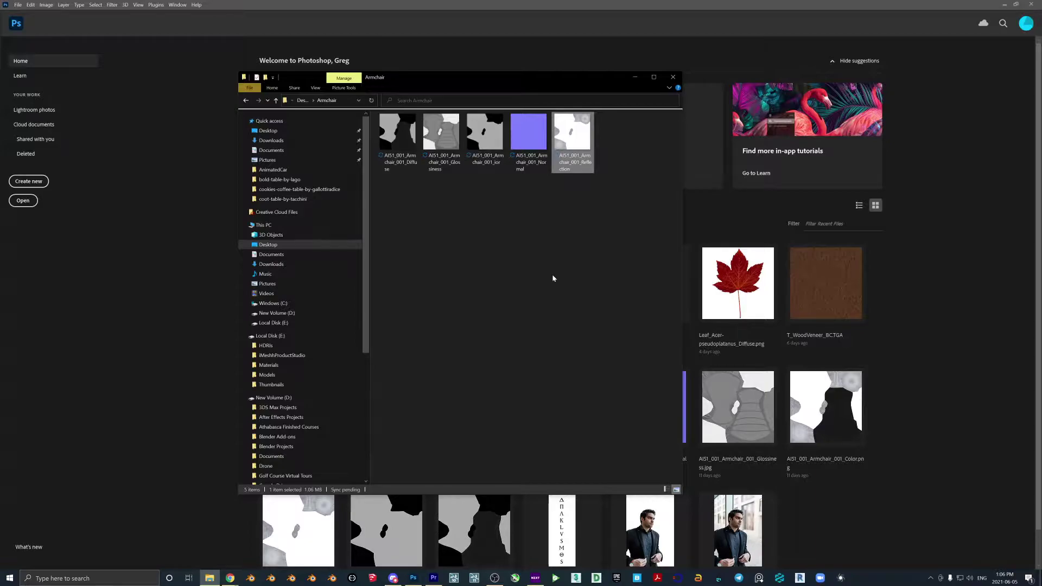
{"action": "left_click_drag", "start_coordinate": [439, 77], "coordinate": [447, 90]}
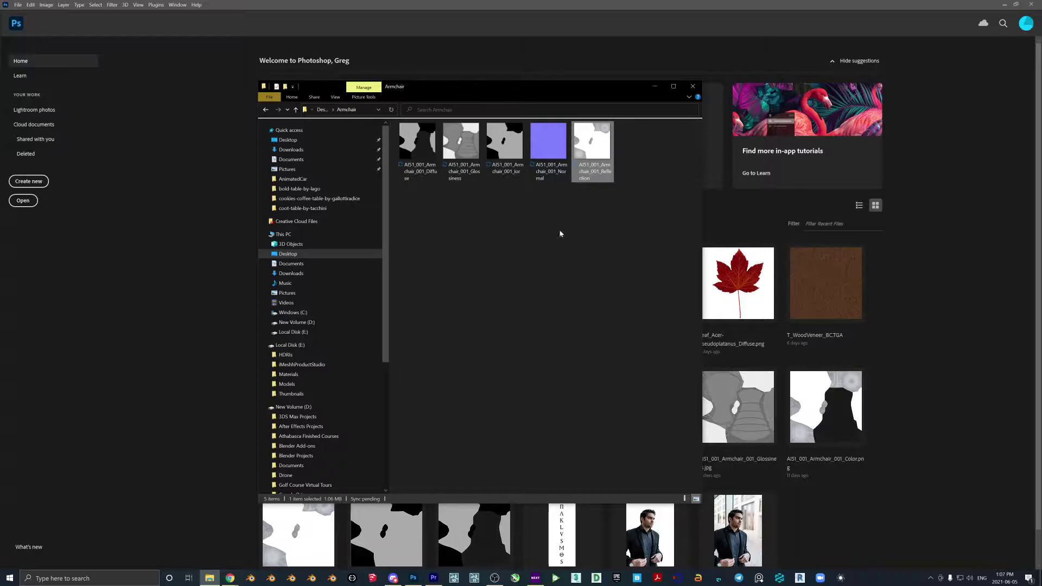
{"action": "left_click_drag", "start_coordinate": [420, 87], "coordinate": [419, 91]}
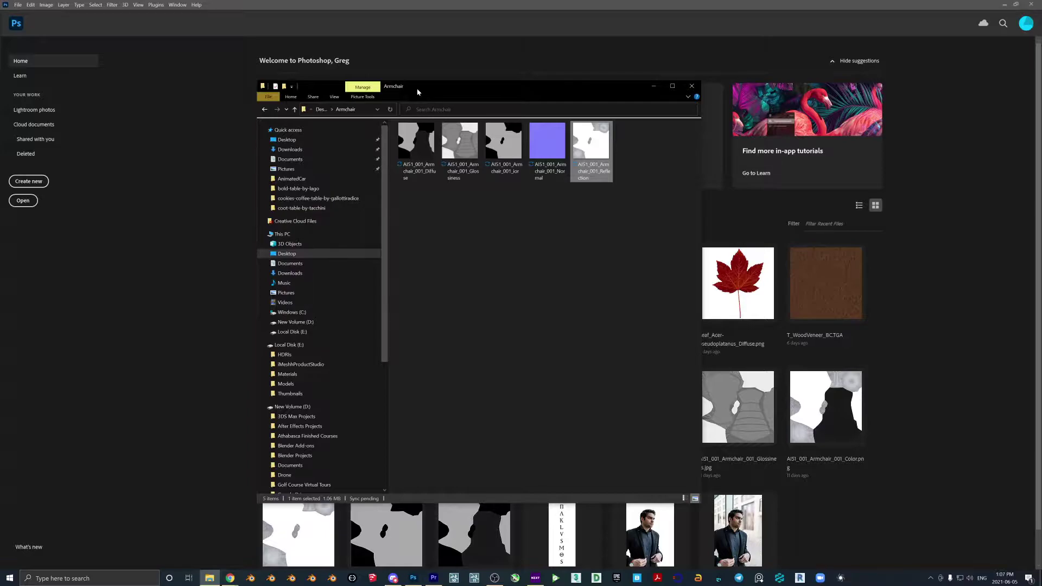
{"action": "left_click_drag", "start_coordinate": [417, 89], "coordinate": [419, 91]}
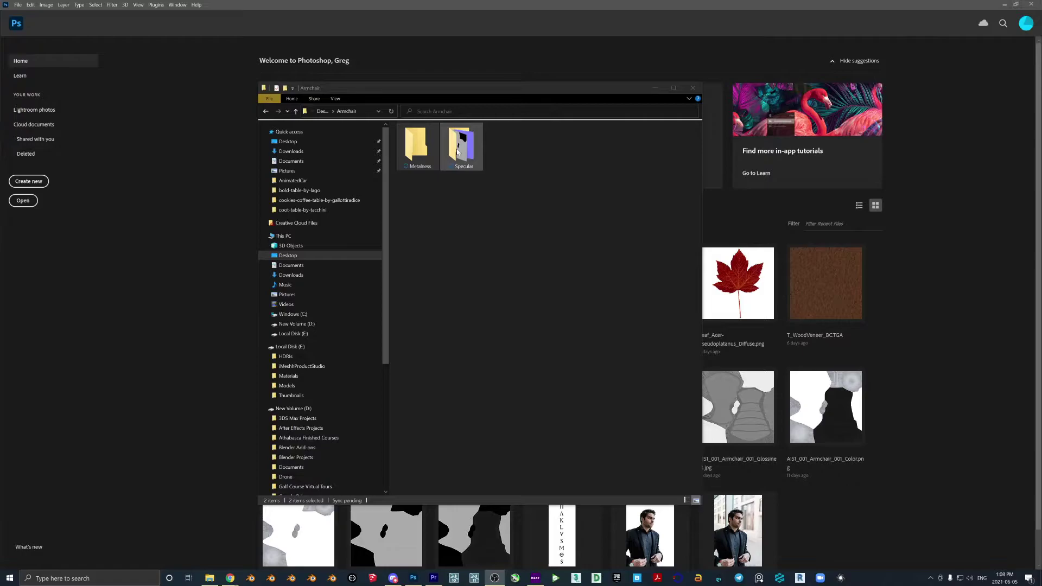
Step: Open the Specular folder and view AI51_001_Armchair_001_Diffuse.jpg in the photo viewer
{"action": "double_click", "coordinate": [456, 158]}
{"action": "left_click_drag", "start_coordinate": [476, 88], "coordinate": [529, 87]}
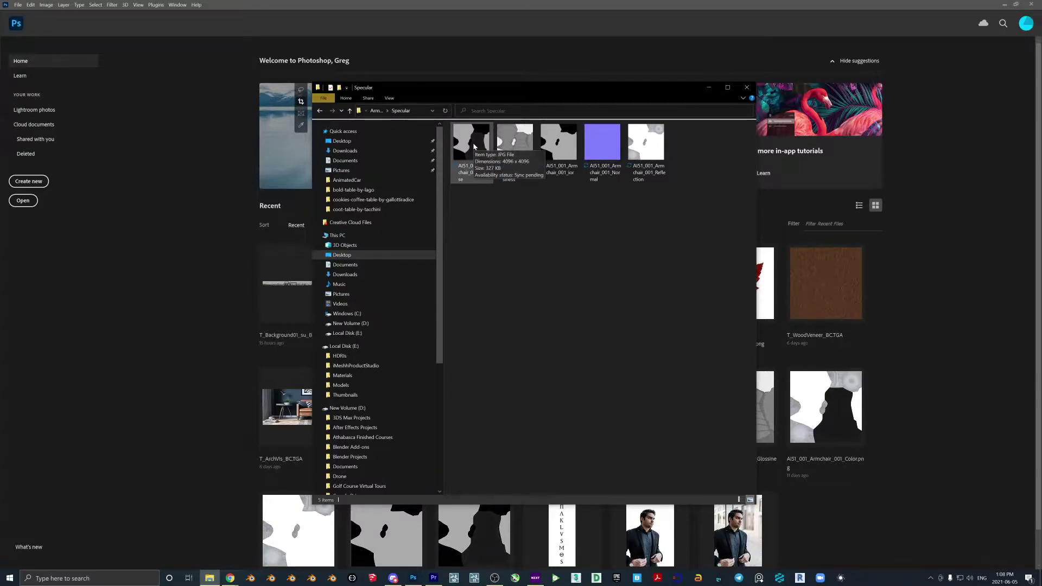
{"action": "left_click", "coordinate": [470, 172]}
{"action": "double_click", "coordinate": [471, 172]}
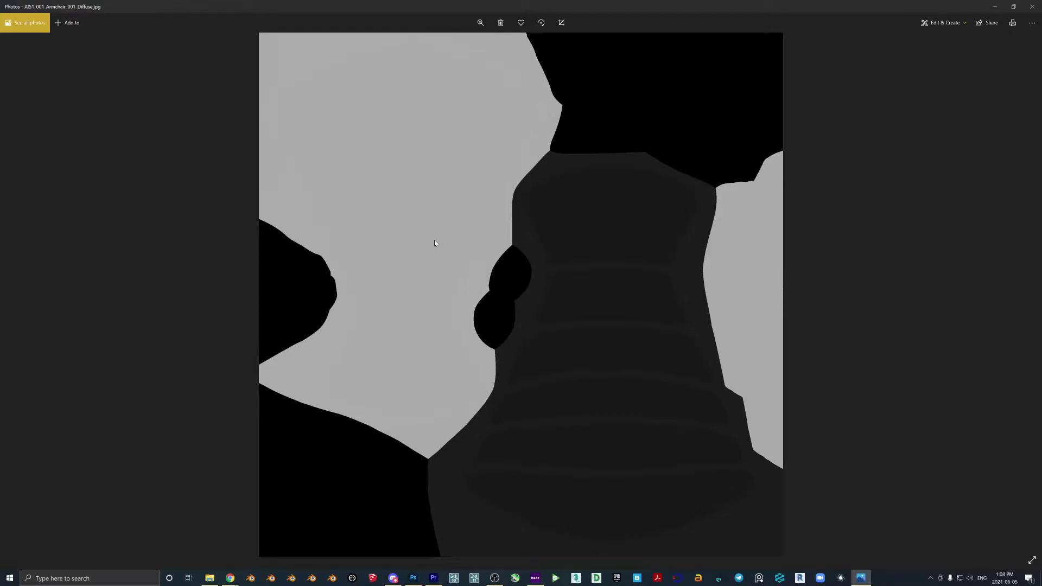
Step: Open the Reflection map in a second Photos window beside the Diffuse map
{"action": "double_click", "coordinate": [501, 5]}
{"action": "double_click", "coordinate": [642, 153]}
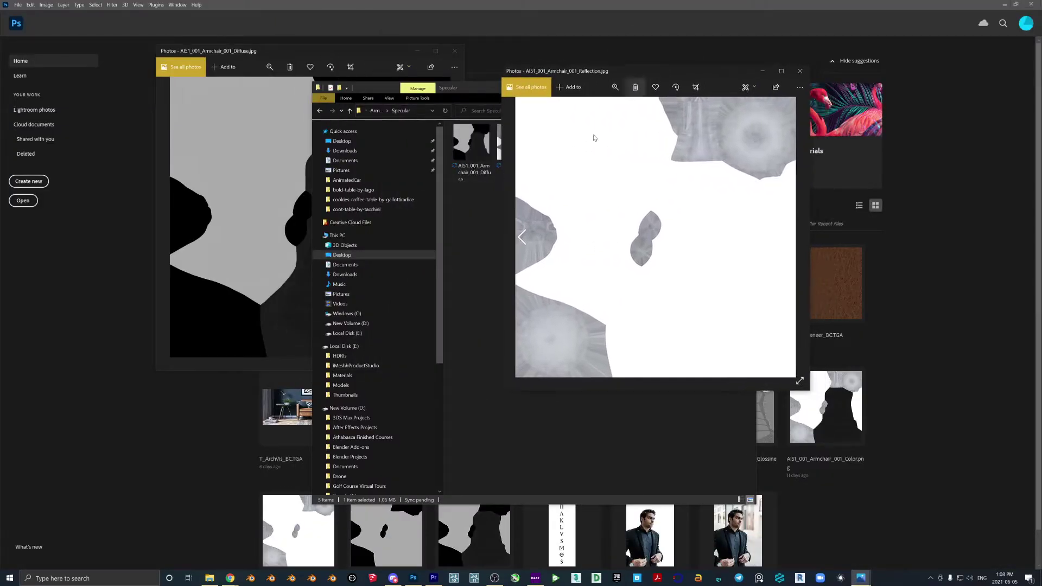
{"action": "left_click", "coordinate": [482, 88]}
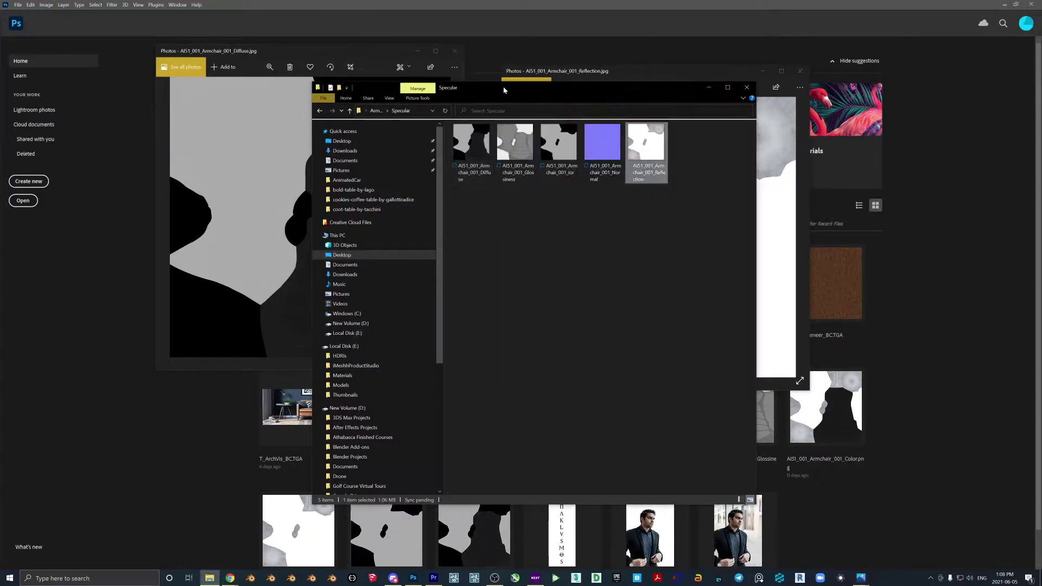
{"action": "left_click", "coordinate": [706, 88]}
{"action": "left_click_drag", "start_coordinate": [389, 61], "coordinate": [415, 78]}
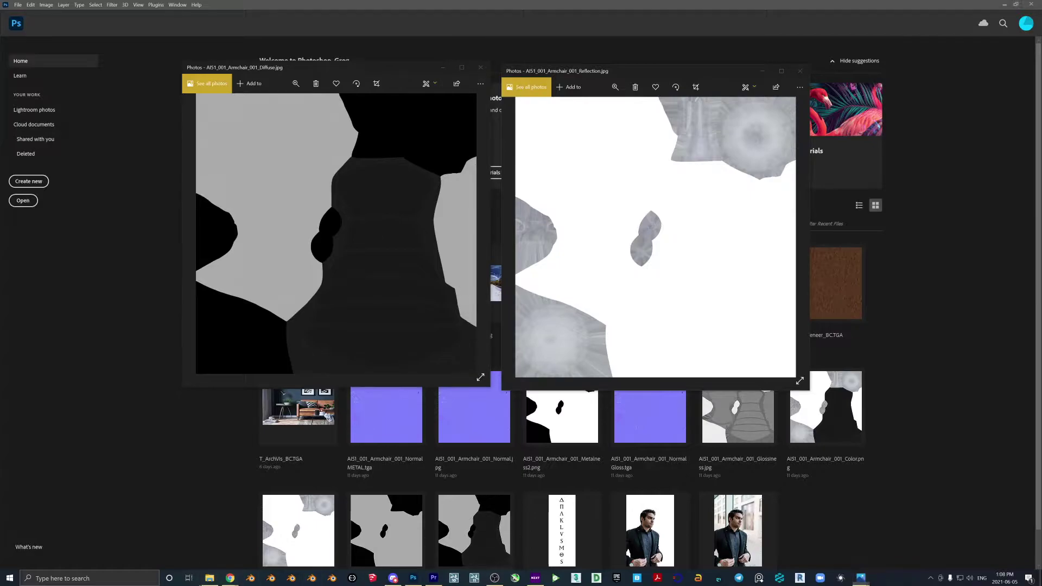
Step: Minimize both Photos viewers and return to the Diffuse document in Photoshop
{"action": "left_click", "coordinate": [209, 578]}
{"action": "left_click", "coordinate": [442, 67]}
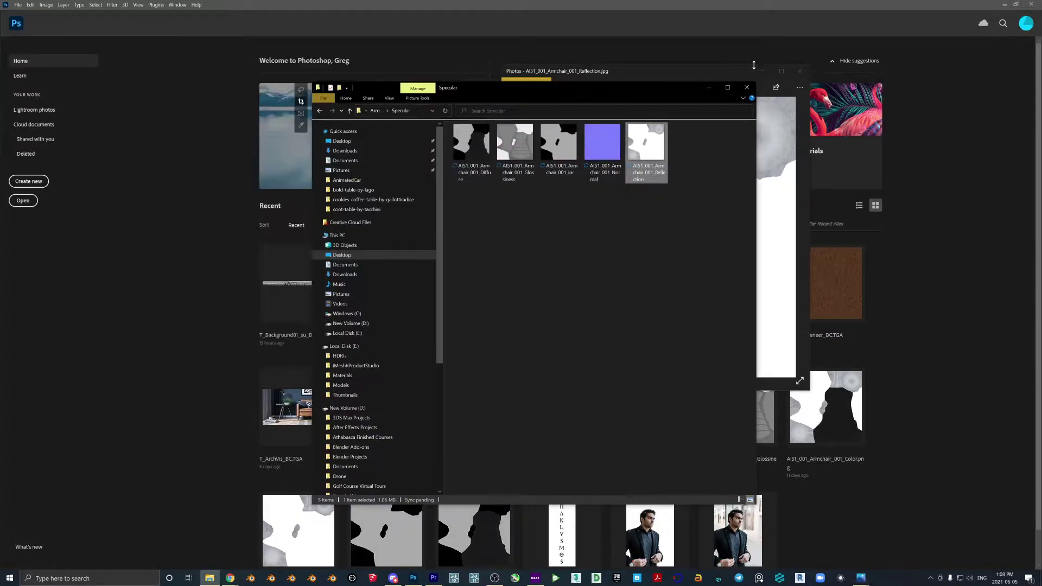
{"action": "left_click", "coordinate": [762, 71]}
{"action": "left_click", "coordinate": [326, 261]}
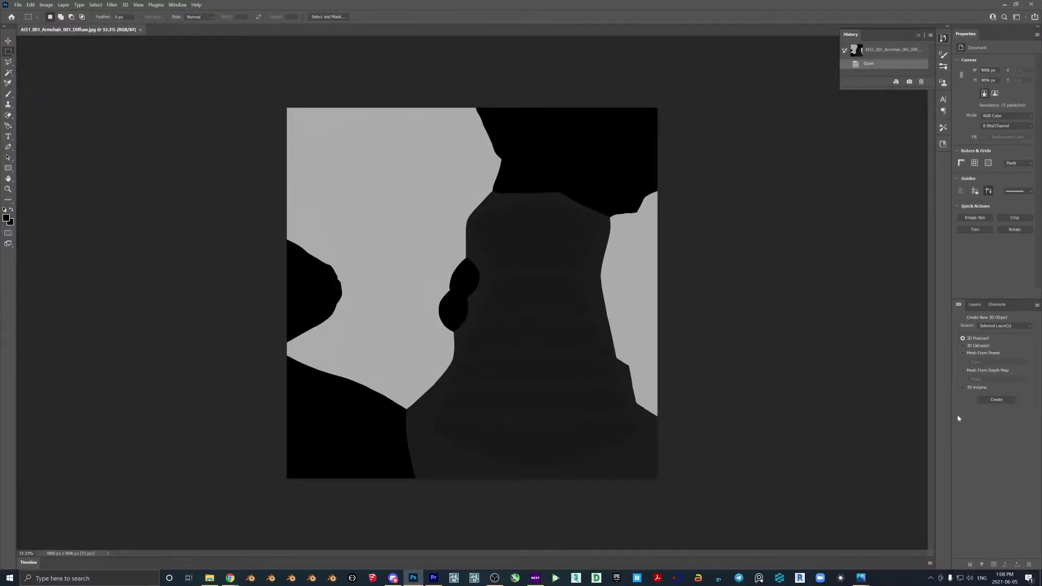
Step: Unlock the Background as Layer 0, place Reflection.jpg, and move Layer 0 above it
{"action": "left_click", "coordinate": [974, 304]}
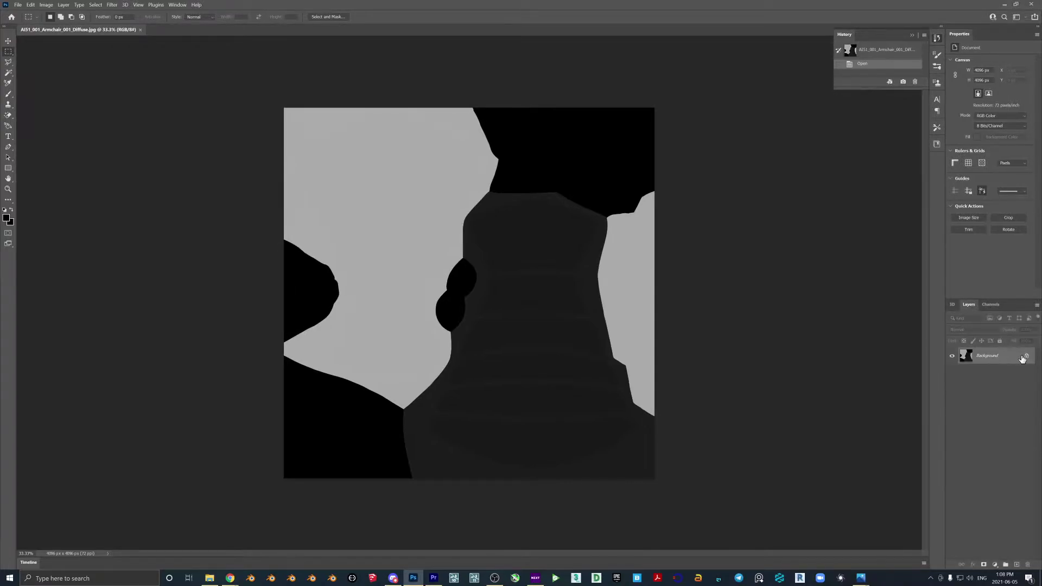
{"action": "left_click", "coordinate": [1027, 357]}
{"action": "left_click", "coordinate": [209, 578]}
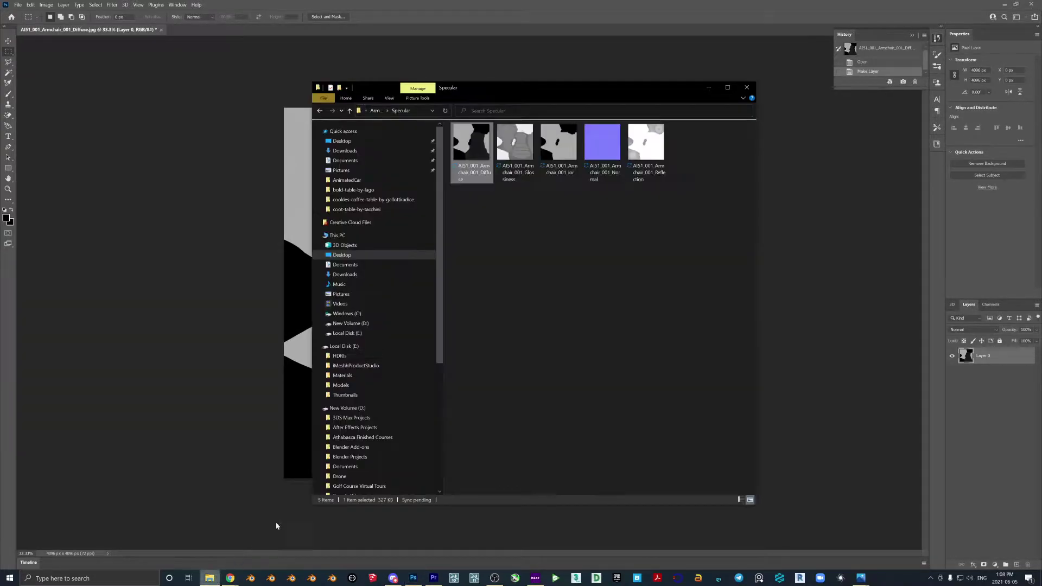
{"action": "left_click", "coordinate": [646, 135]}
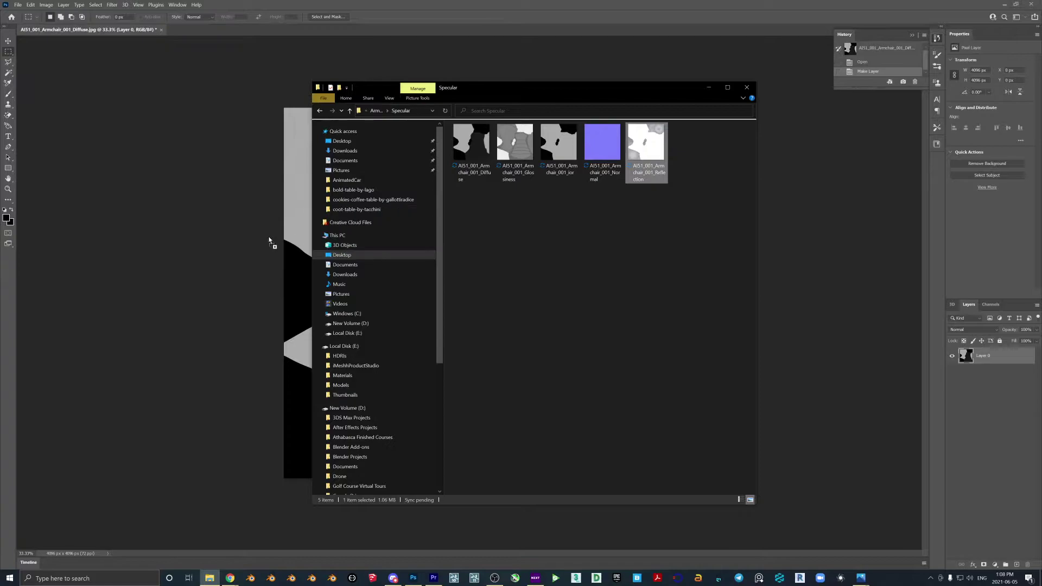
{"action": "left_click", "coordinate": [288, 233]}
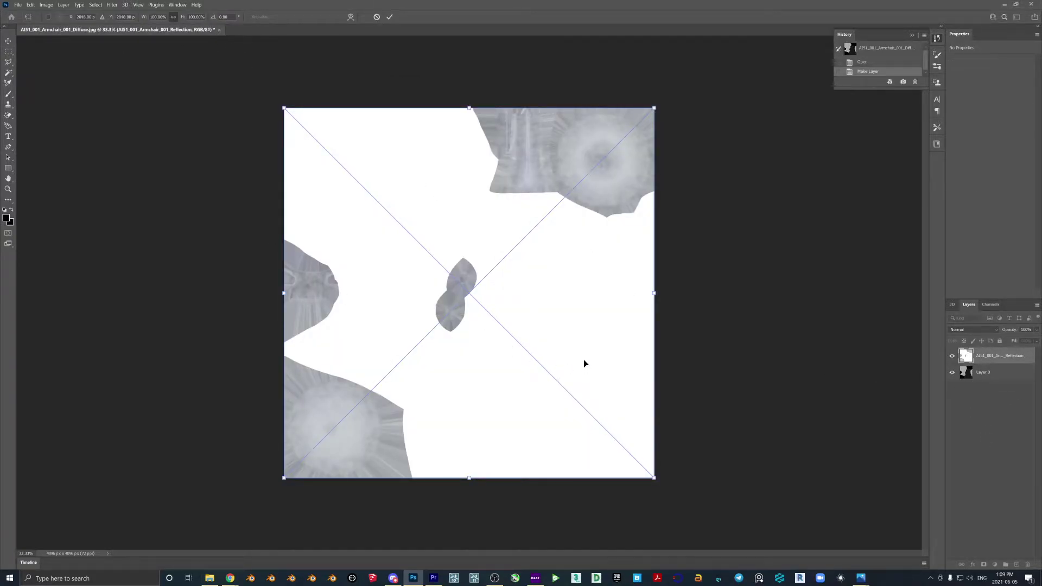
{"action": "key", "text": "Return"}
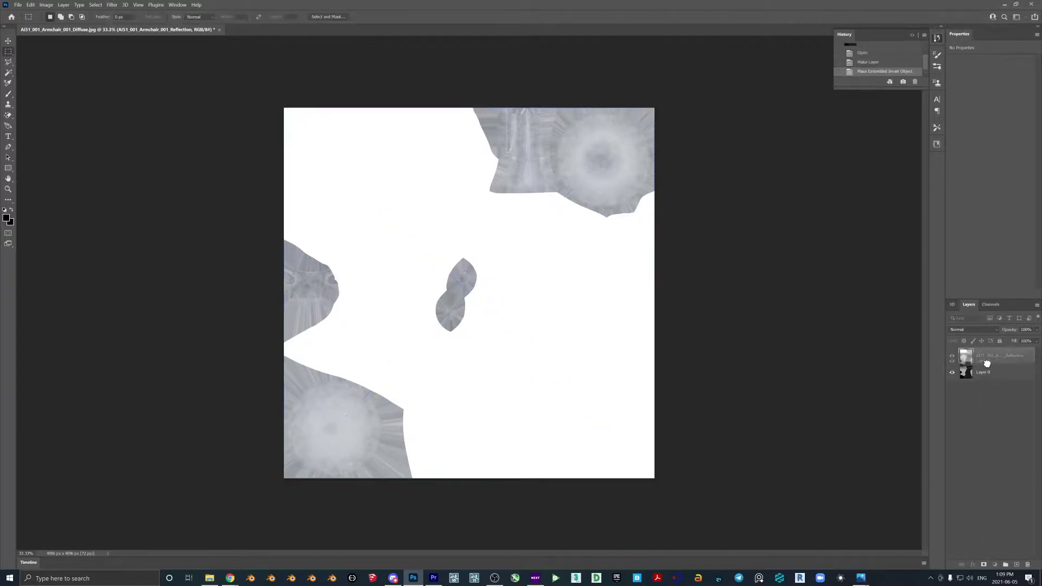
{"action": "left_click_drag", "start_coordinate": [982, 372], "coordinate": [982, 353]}
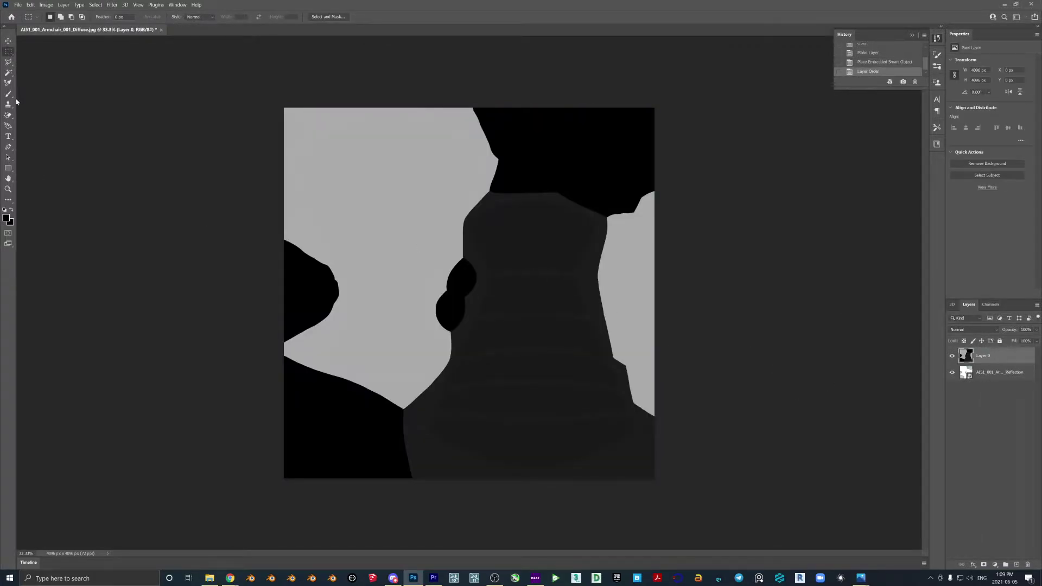
Step: Using the Magic Wand with Contiguous off, select and delete all black regions of Layer 0
{"action": "key", "text": "w"}
{"action": "left_click", "coordinate": [304, 284]}
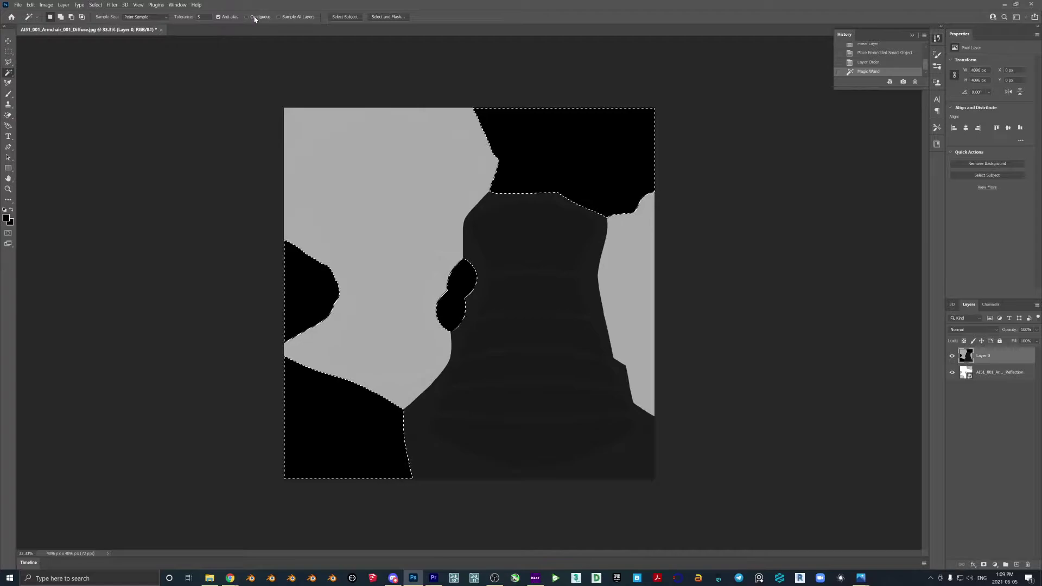
{"action": "left_click", "coordinate": [597, 171]}
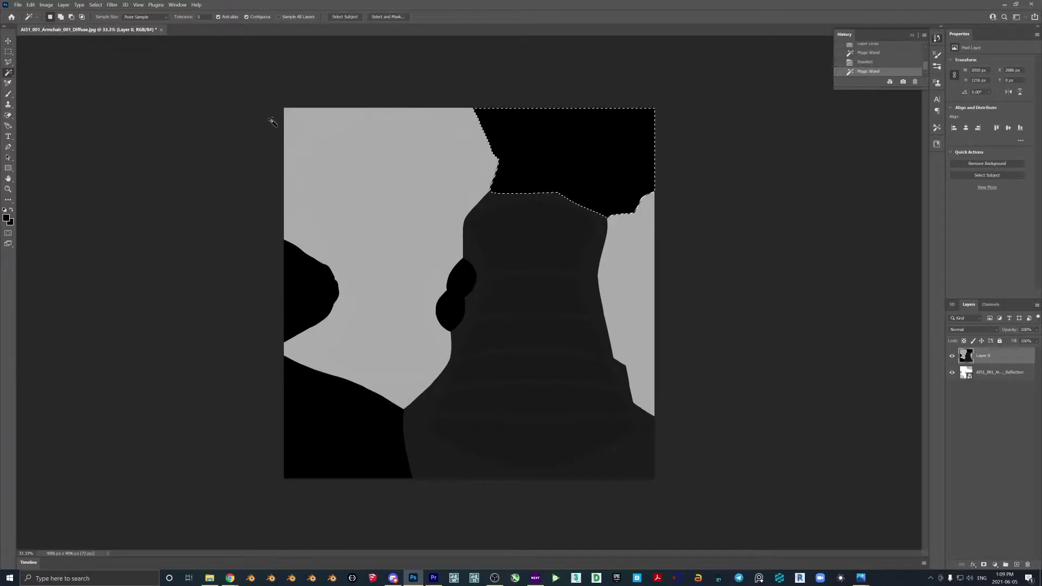
{"action": "left_click", "coordinate": [310, 359]}
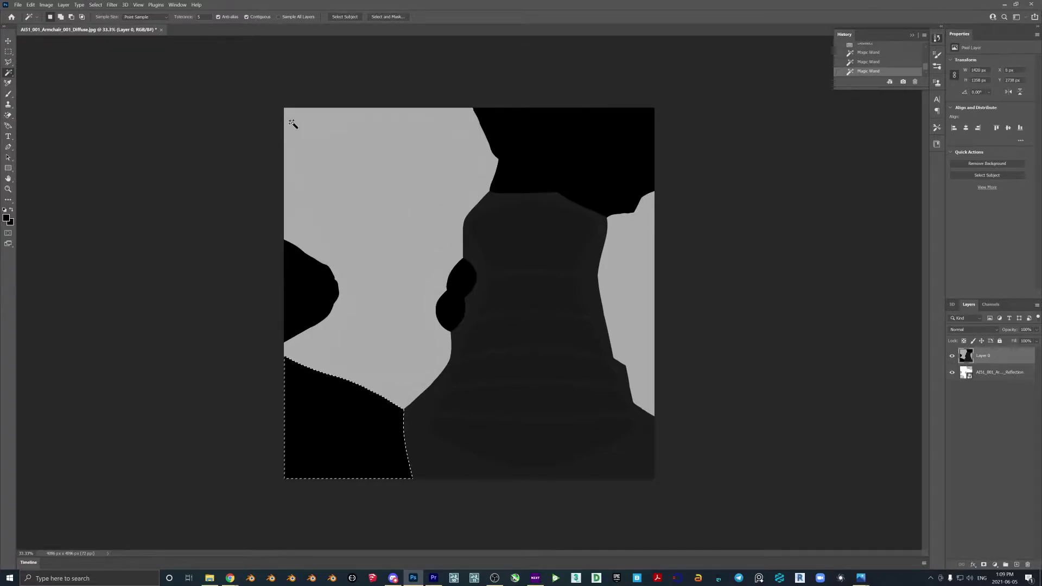
{"action": "left_click", "coordinate": [247, 17]}
{"action": "left_click", "coordinate": [307, 287]}
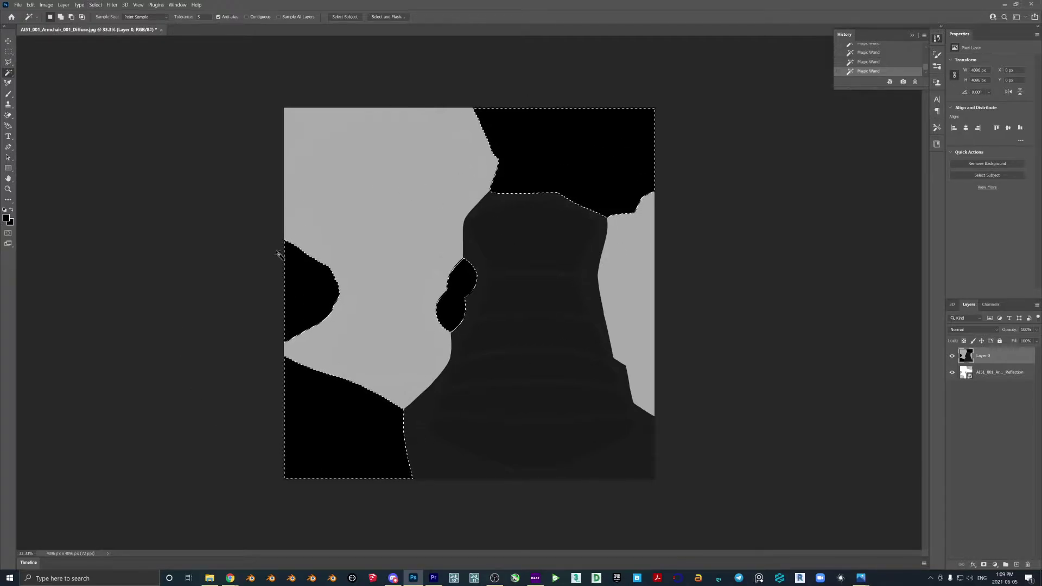
{"action": "key", "text": "Delete"}
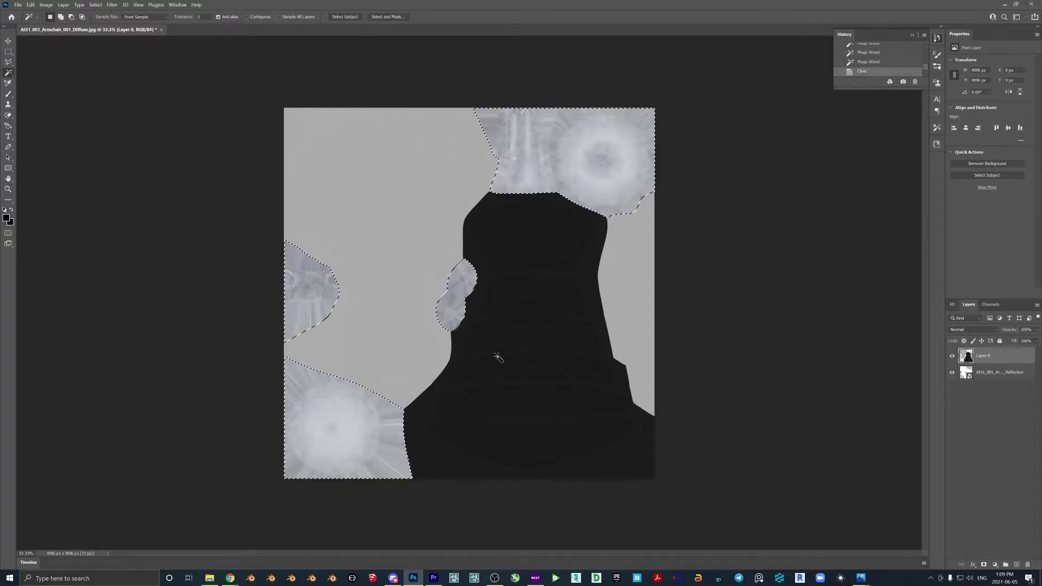
{"action": "left_click", "coordinate": [971, 444]}
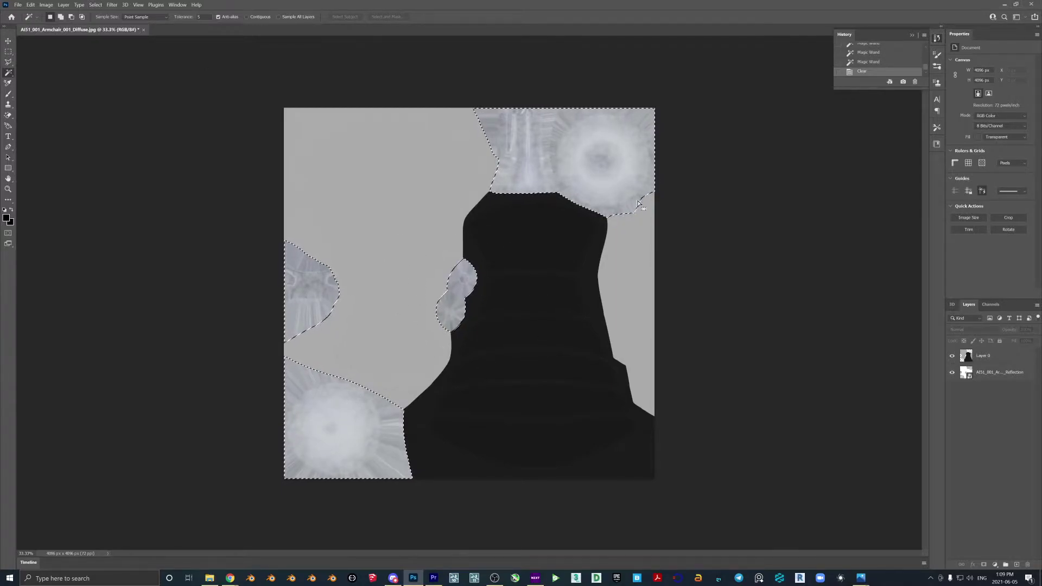
Step: Quick-export the map as a PNG named Color in the Metalness folder, then close the document
{"action": "left_click", "coordinate": [18, 5]}
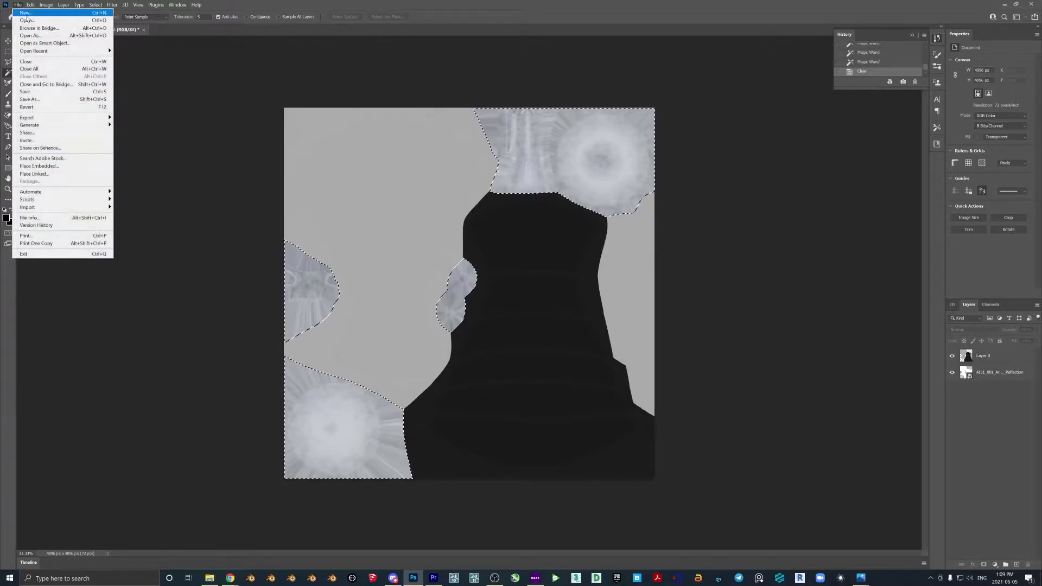
{"action": "mouse_move", "coordinate": [88, 117]}
{"action": "left_click", "coordinate": [140, 118]}
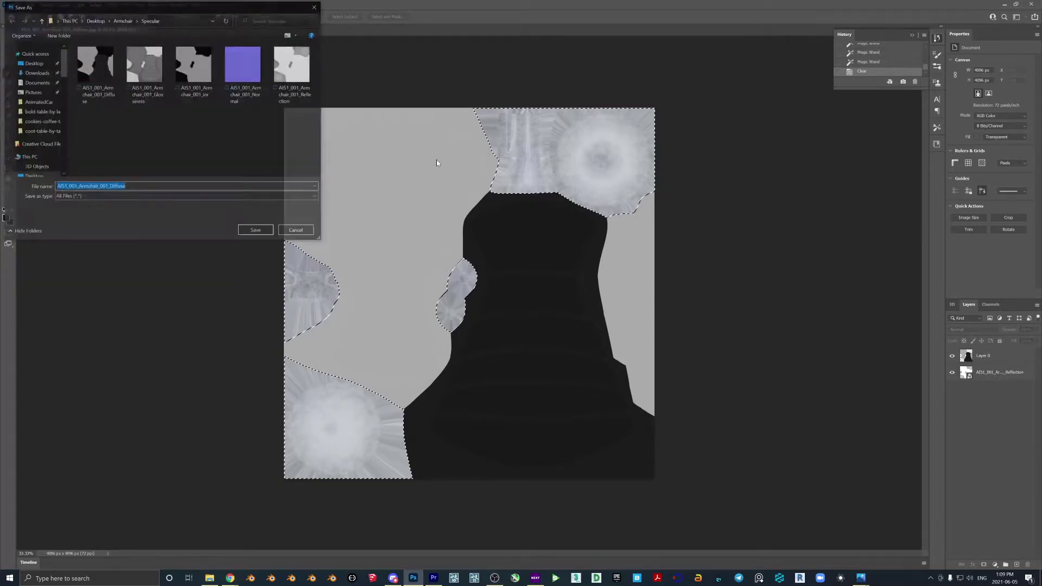
{"action": "left_click", "coordinate": [119, 20]}
{"action": "double_click", "coordinate": [92, 67]}
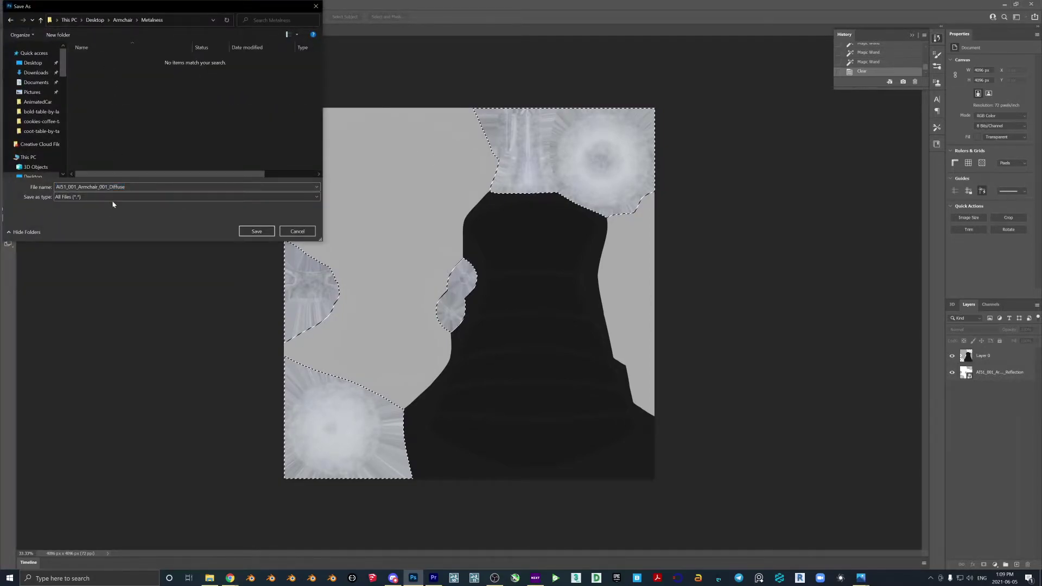
{"action": "left_click_drag", "start_coordinate": [125, 187], "coordinate": [109, 187]}
{"action": "type", "text": "Colo"}
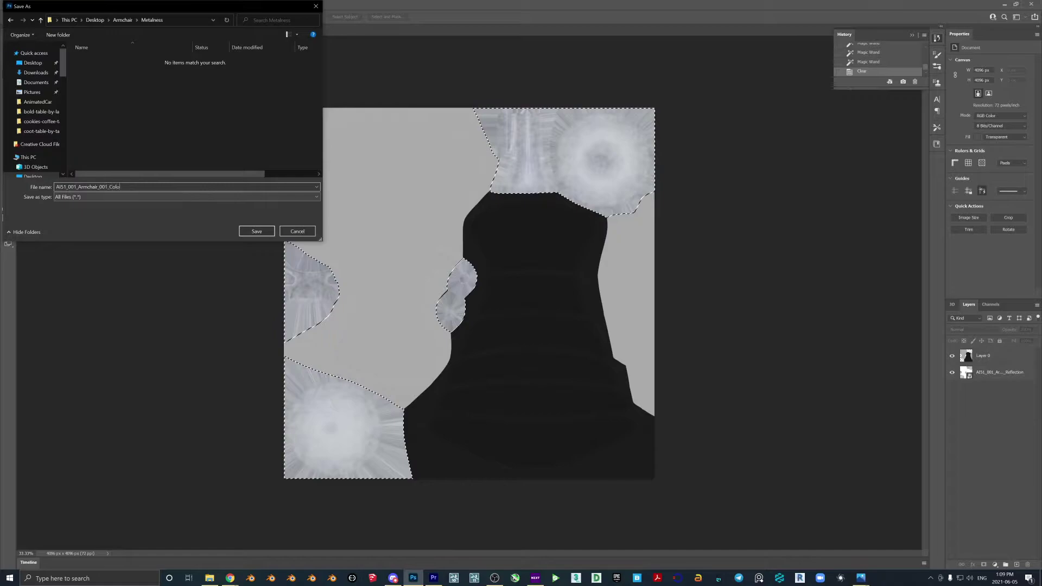
{"action": "key", "text": "Return"}
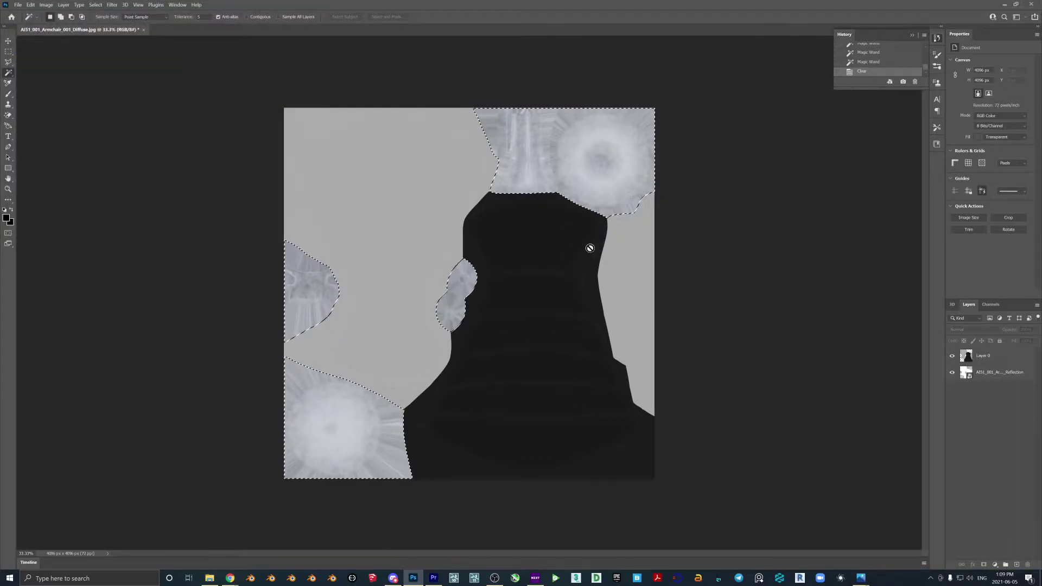
{"action": "left_click", "coordinate": [143, 30]}
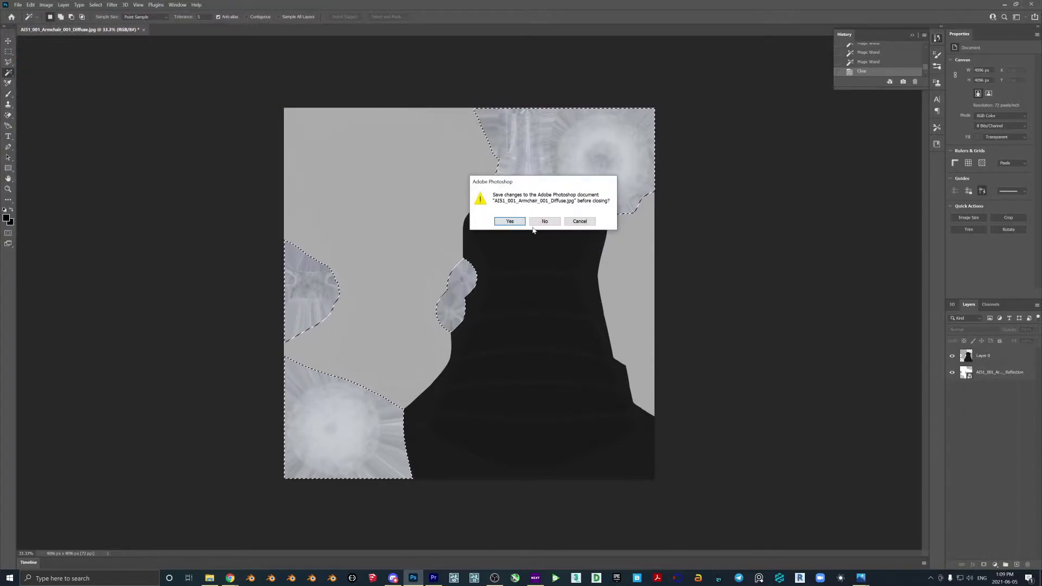
Step: Discard the Diffuse changes, open the Glossiness map, unlock it as Layer 0, and invert it
{"action": "left_click", "coordinate": [537, 222]}
{"action": "left_click", "coordinate": [209, 578]}
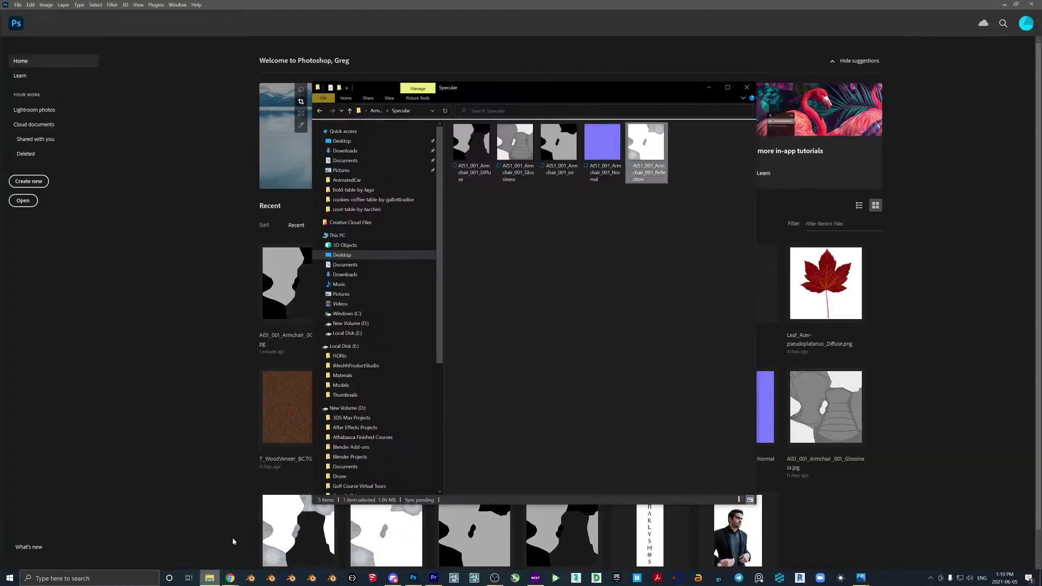
{"action": "left_click_drag", "start_coordinate": [521, 151], "coordinate": [499, 245]}
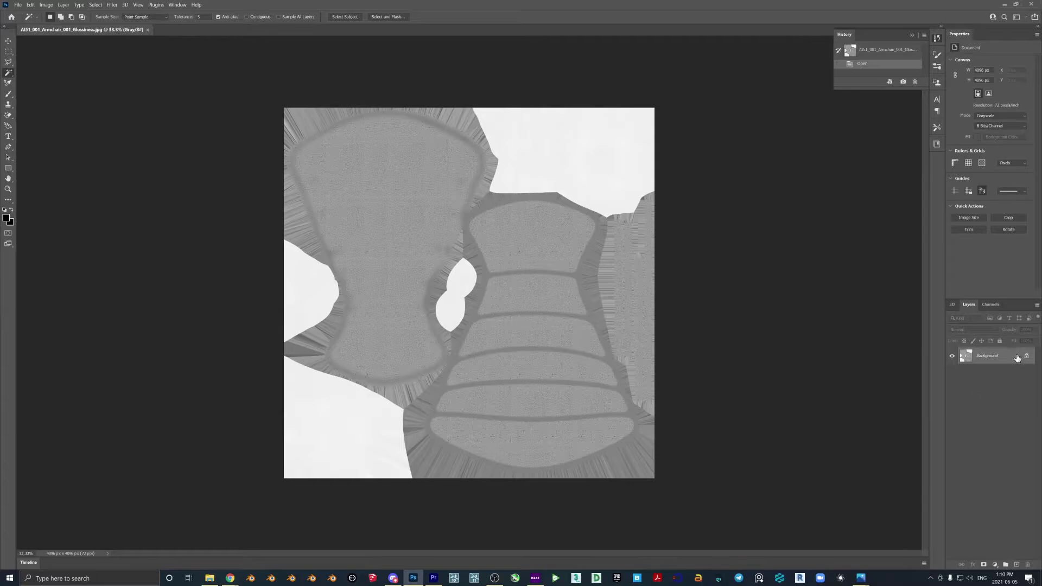
{"action": "left_click", "coordinate": [1026, 356]}
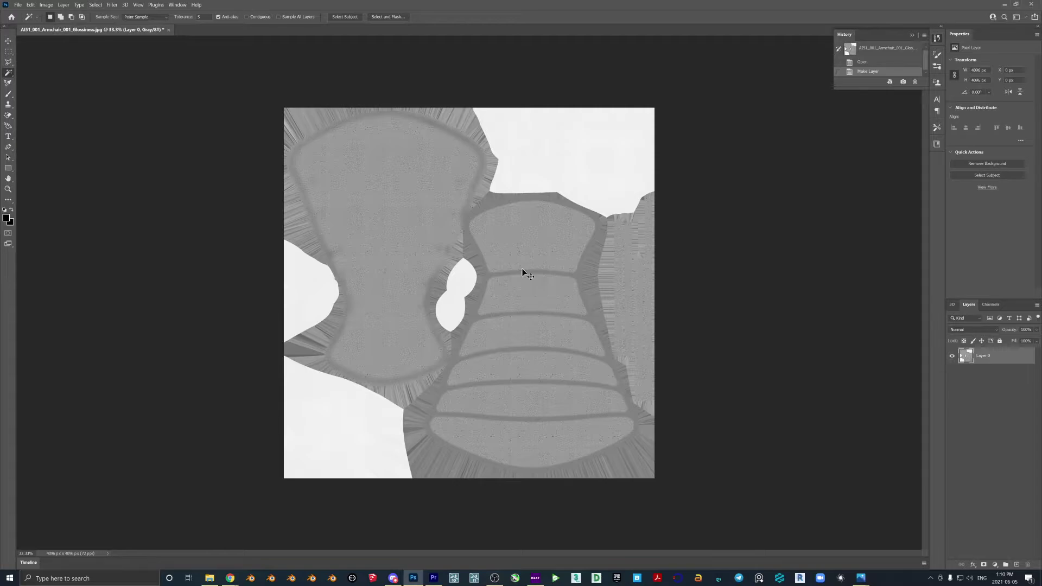
{"action": "key", "text": "ctrl+i"}
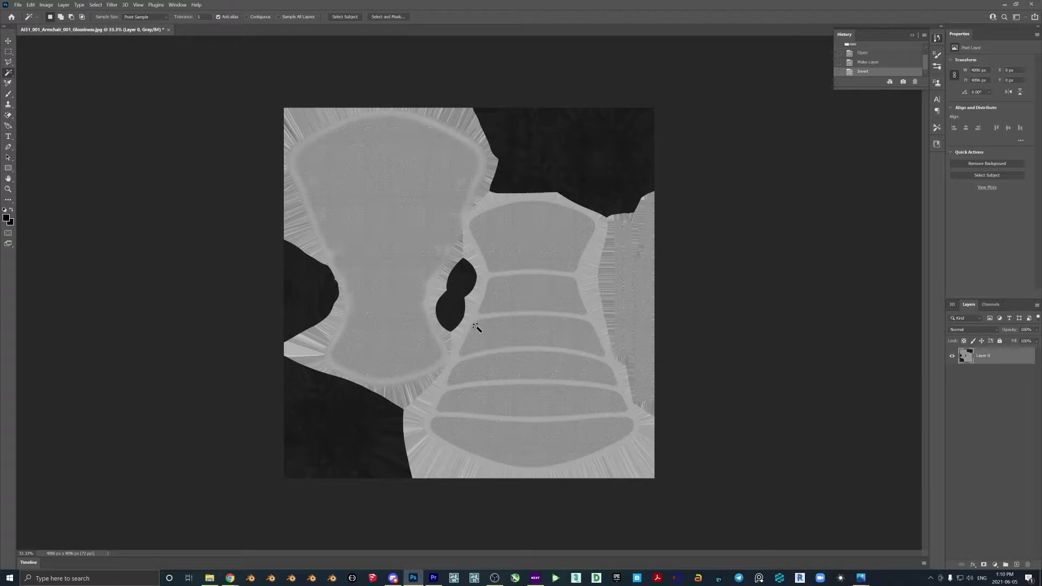
{"action": "left_click", "coordinate": [18, 5]}
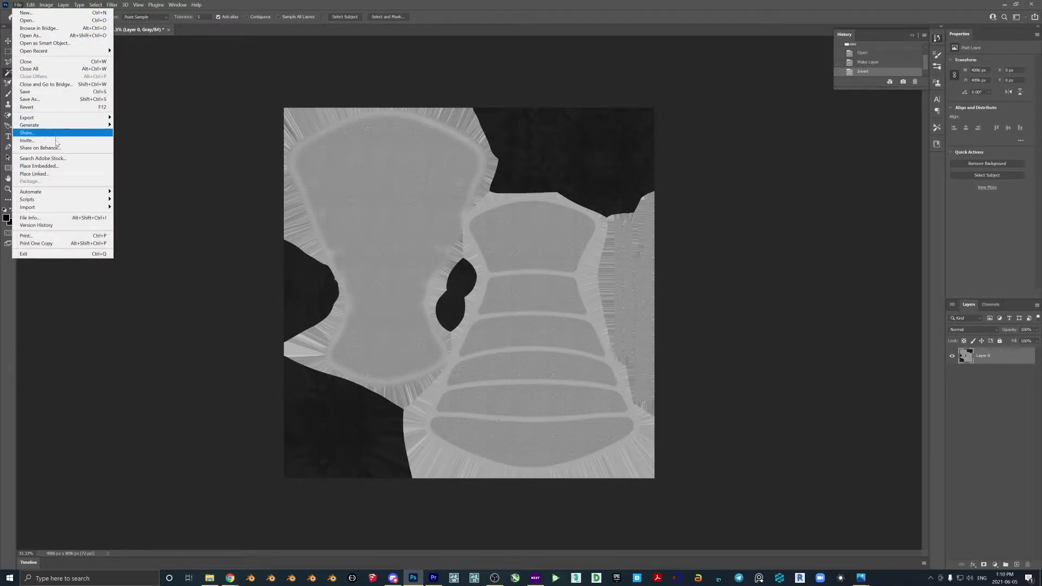
Step: Quick-export the inverted map as a Roughness PNG in the Metalness folder and close without saving
{"action": "mouse_move", "coordinate": [81, 117]}
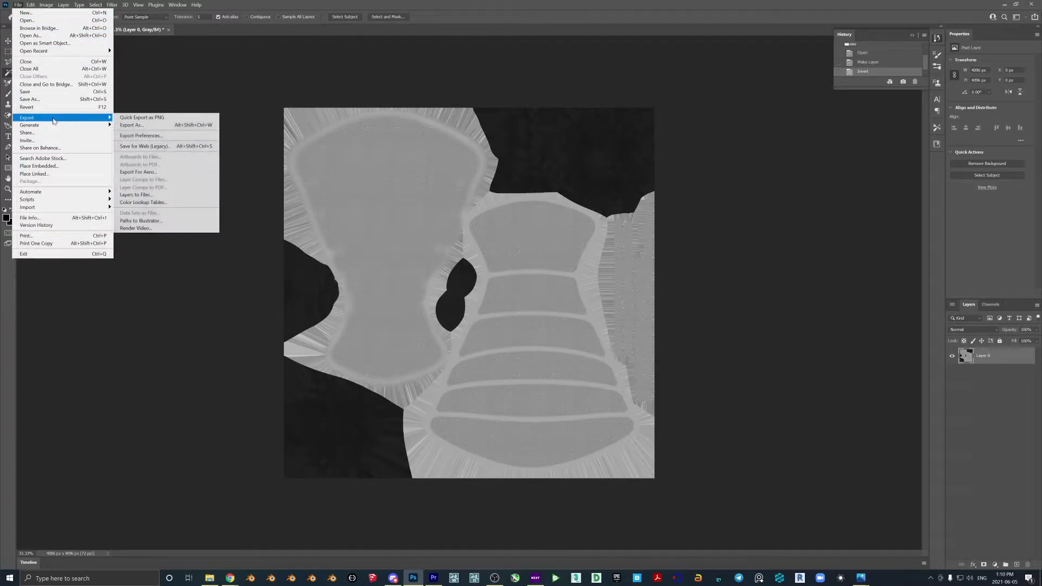
{"action": "left_click", "coordinate": [158, 120]}
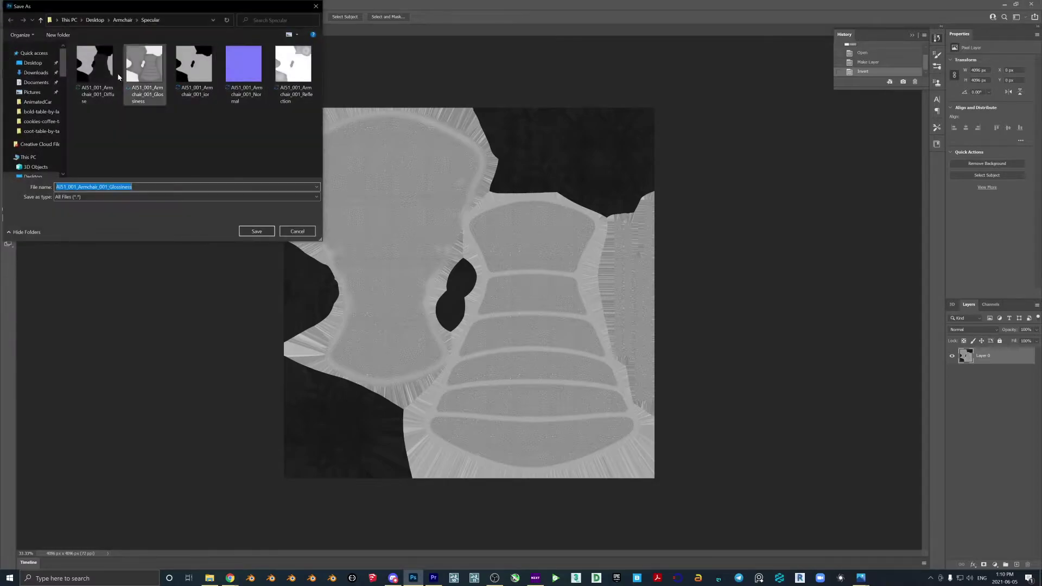
{"action": "left_click", "coordinate": [124, 22]}
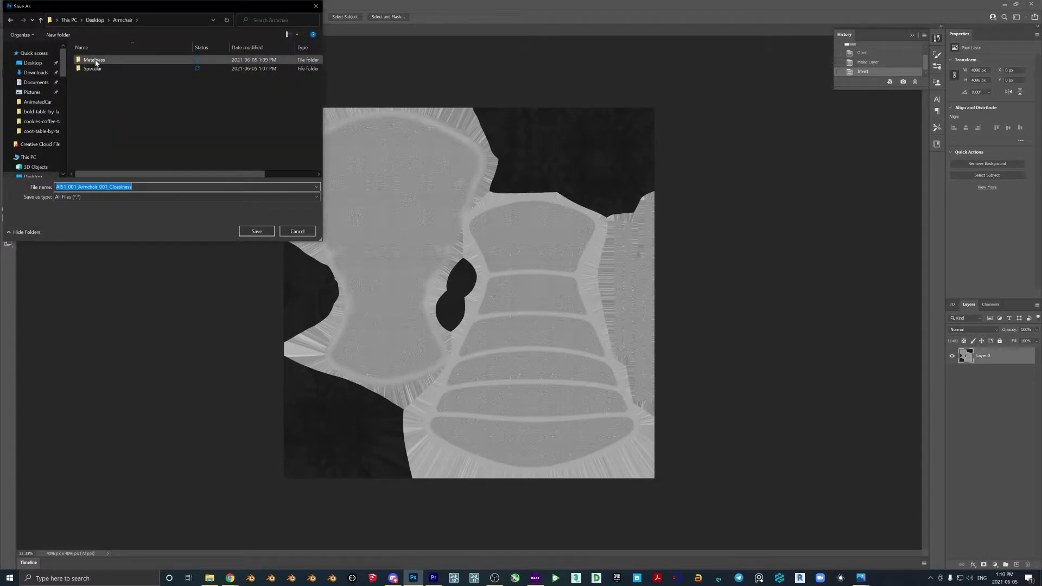
{"action": "double_click", "coordinate": [89, 51]}
{"action": "double_click", "coordinate": [122, 186]}
{"action": "type", "text": "Roughness"}
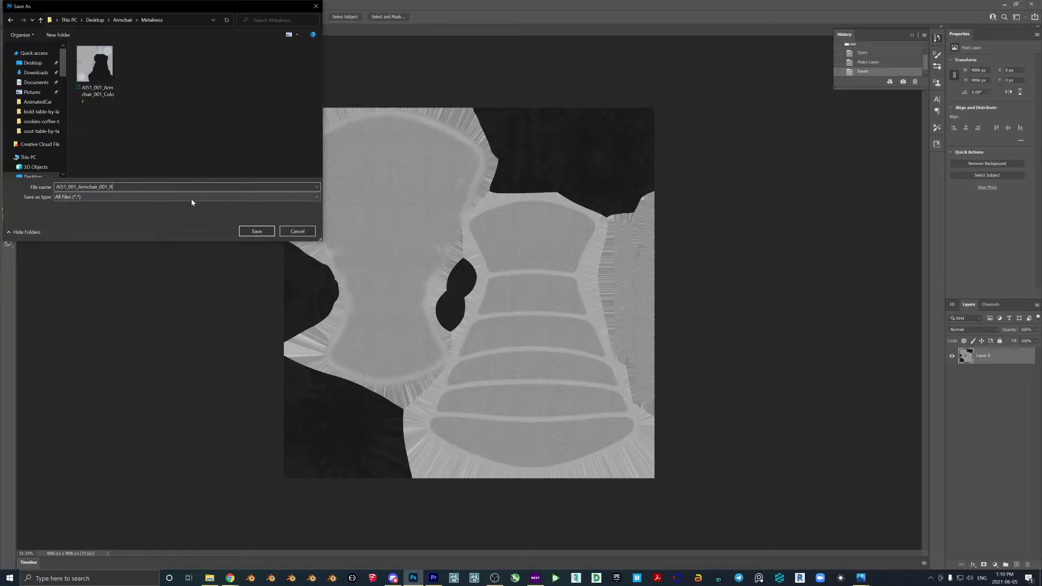
{"action": "key", "text": "Return"}
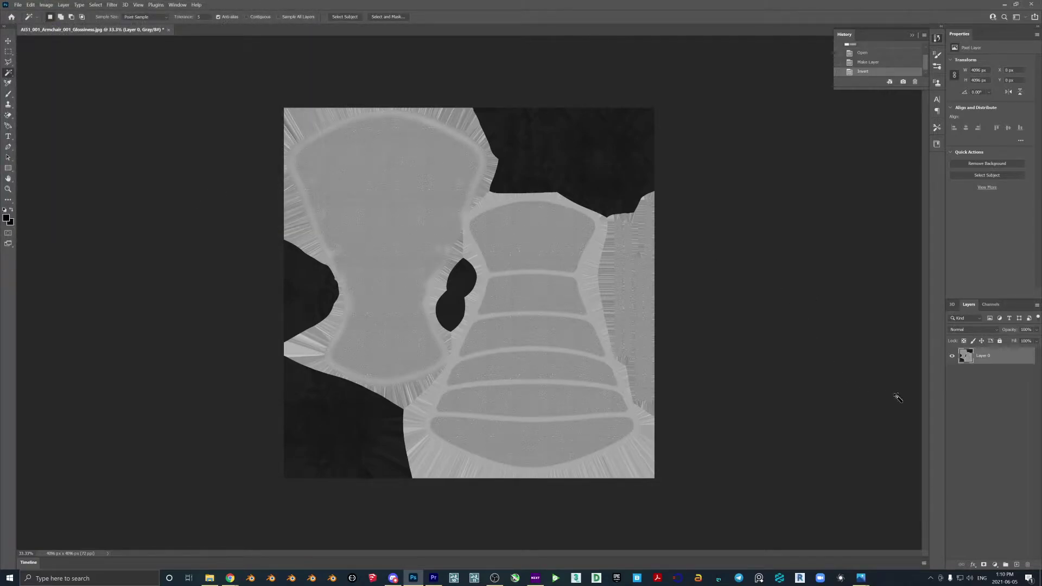
{"action": "left_click", "coordinate": [169, 30]}
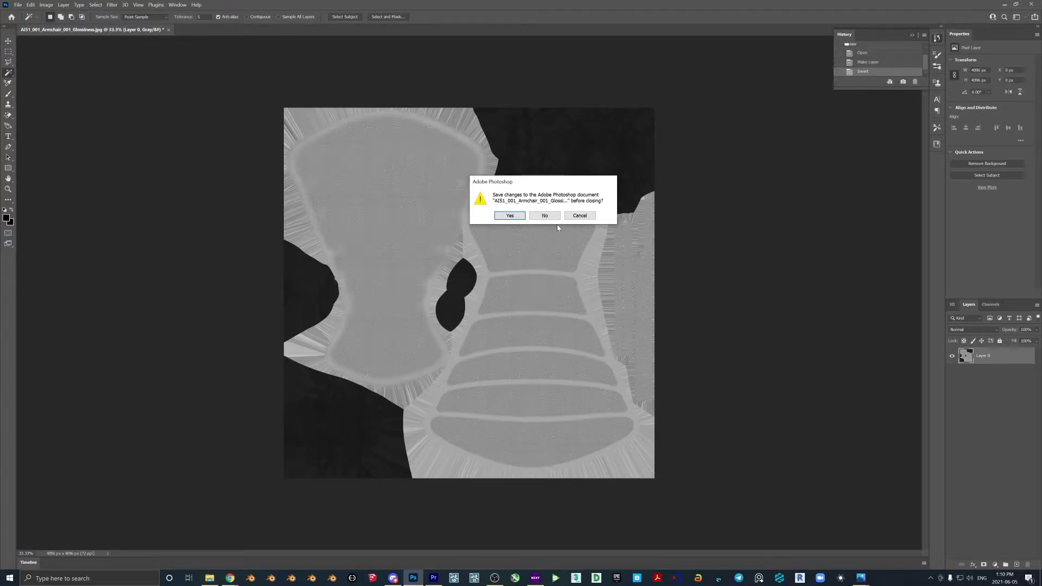
{"action": "left_click", "coordinate": [544, 215]}
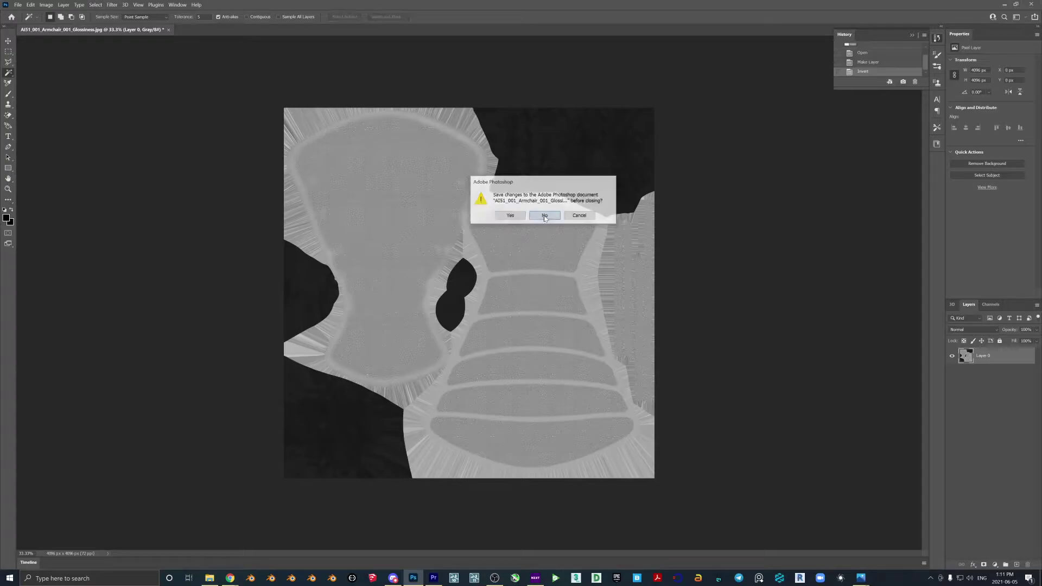
Step: Copy the Normal map from the Specular folder and paste it into the Metalness folder
{"action": "key", "text": "alt+Tab"}
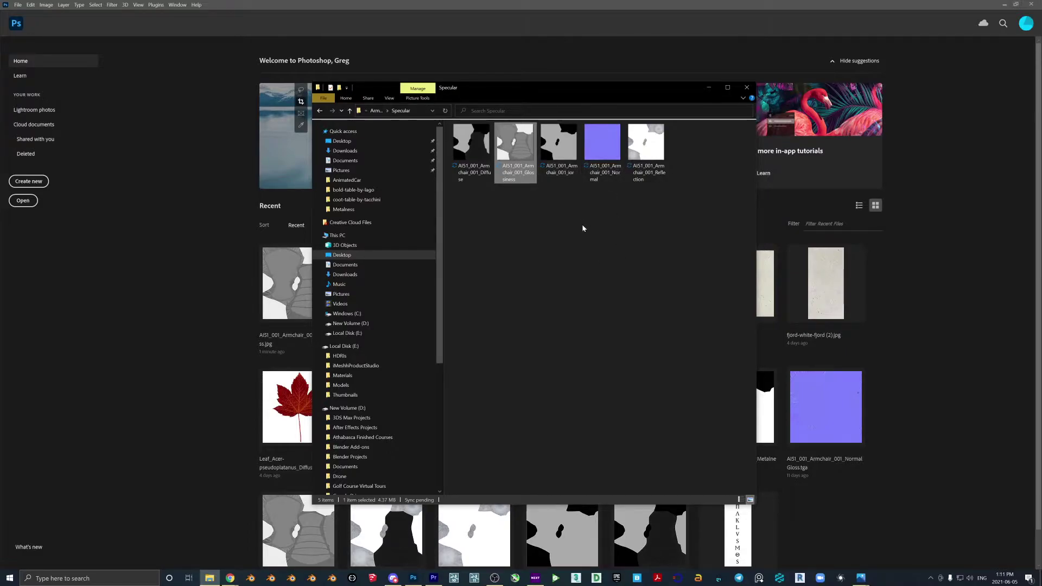
{"action": "right_click", "coordinate": [601, 162]}
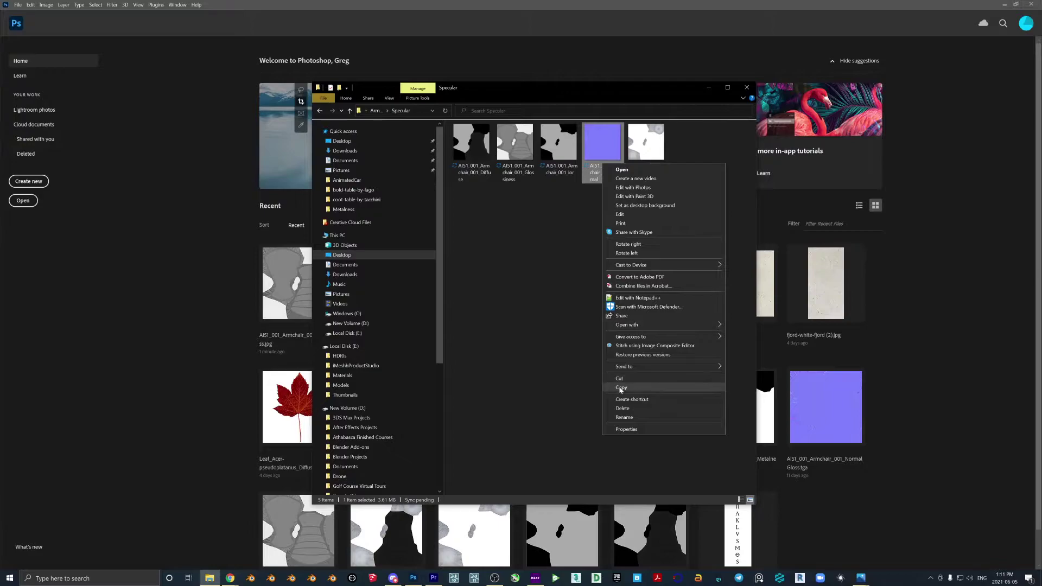
{"action": "left_click", "coordinate": [624, 387]}
{"action": "left_click", "coordinate": [376, 111]}
{"action": "double_click", "coordinate": [477, 138]}
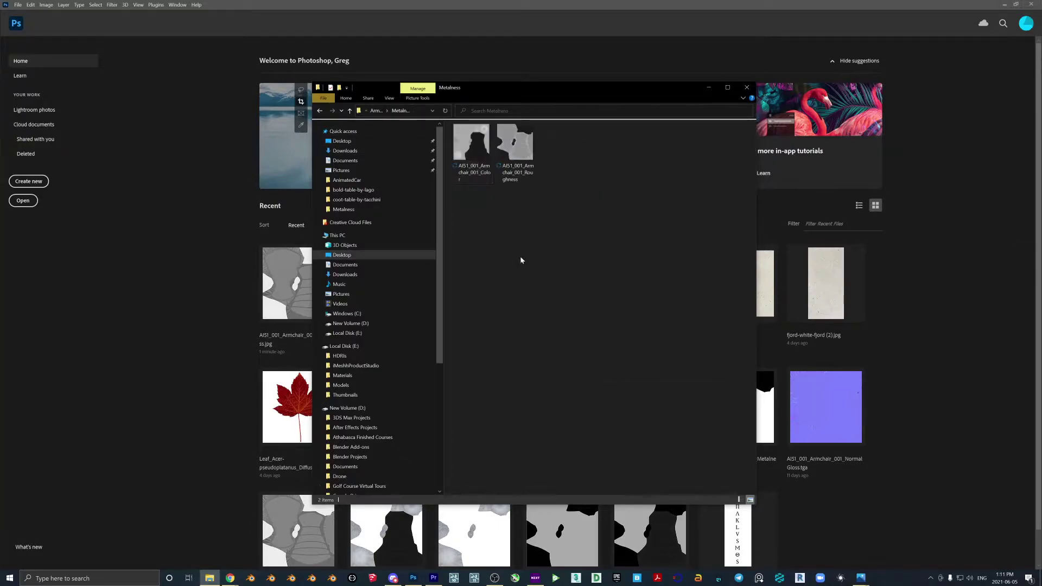
{"action": "right_click", "coordinate": [535, 293]}
{"action": "left_click", "coordinate": [553, 348]}
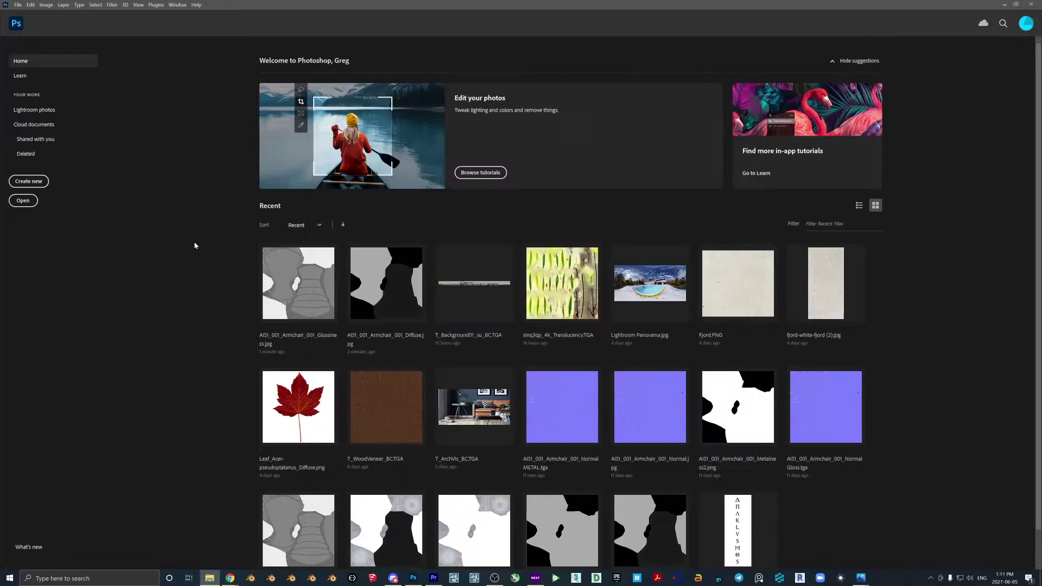
Step: Open the Normal map as an unlocked layer and invert its Green channel, then invert it back
{"action": "left_click_drag", "start_coordinate": [515, 144], "coordinate": [193, 244]}
{"action": "left_click", "coordinate": [1026, 355]}
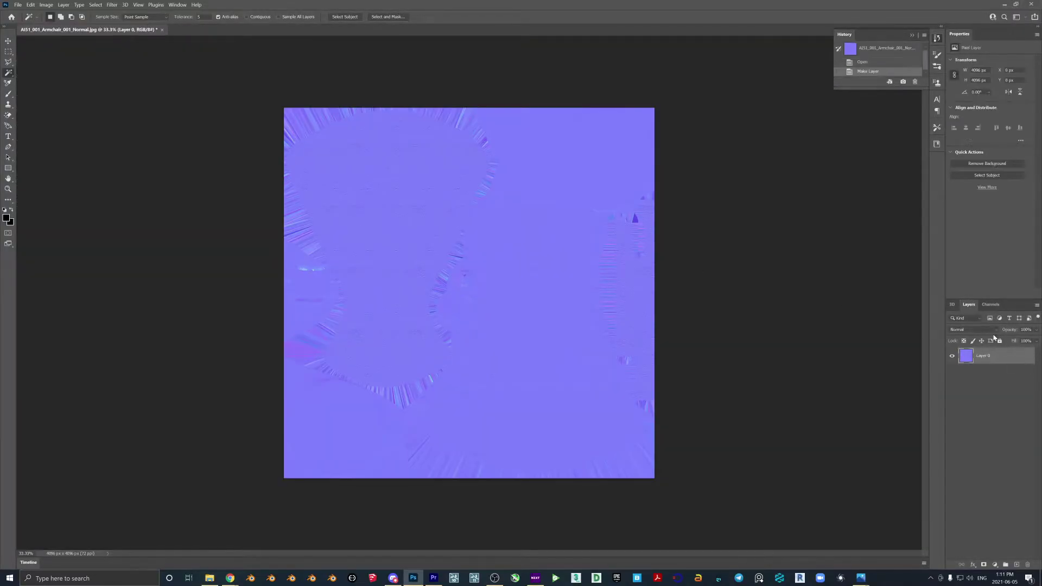
{"action": "left_click", "coordinate": [991, 305]}
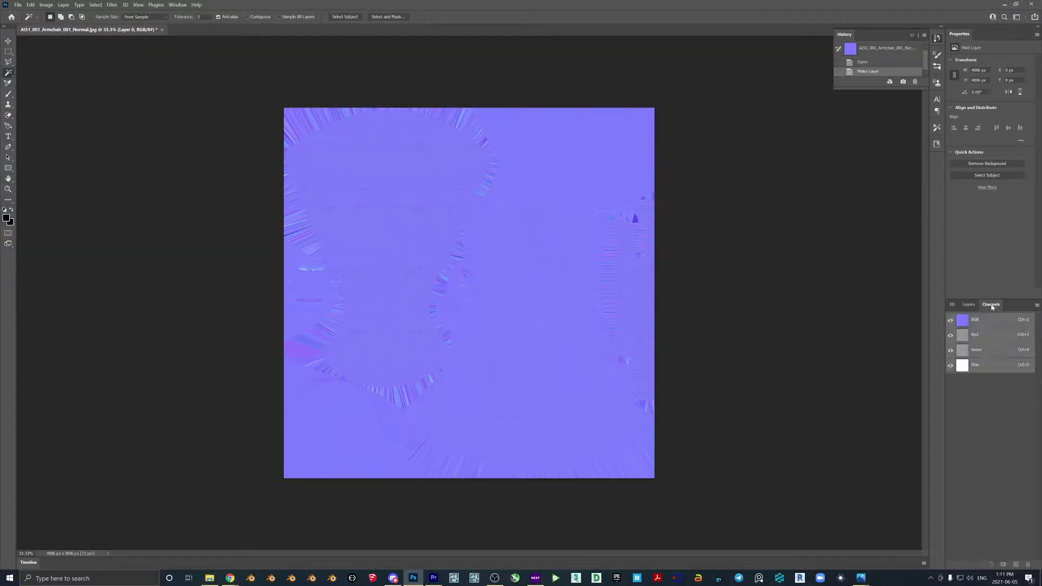
{"action": "left_click", "coordinate": [976, 349]}
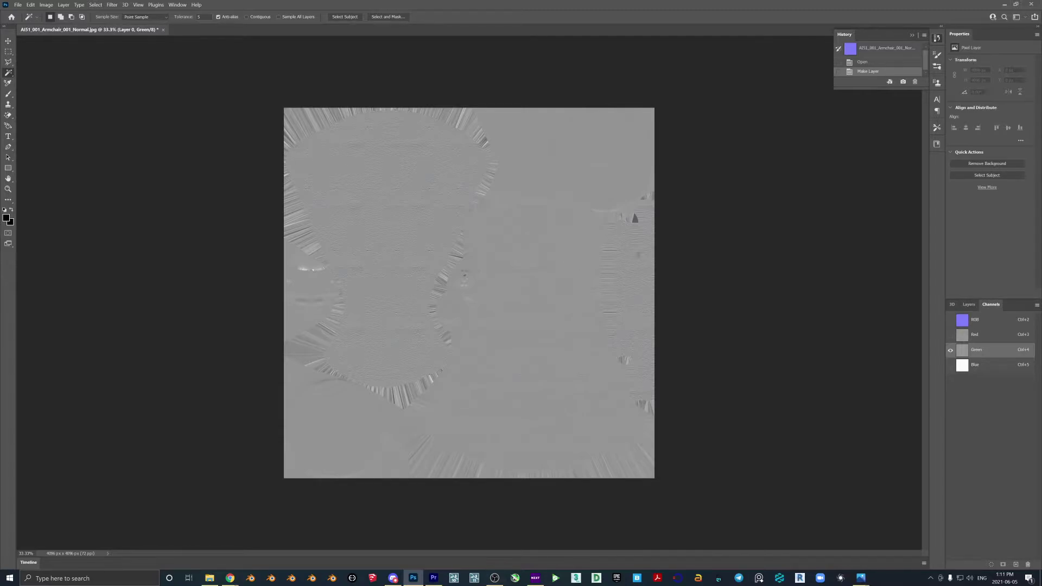
{"action": "key", "text": "ctrl+i"}
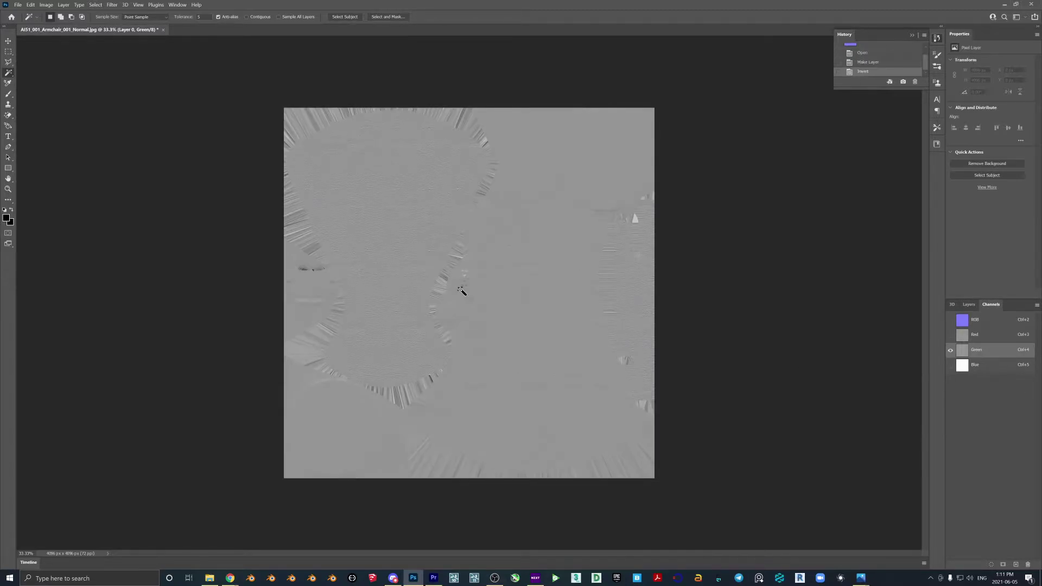
{"action": "key", "text": "ctrl+i"}
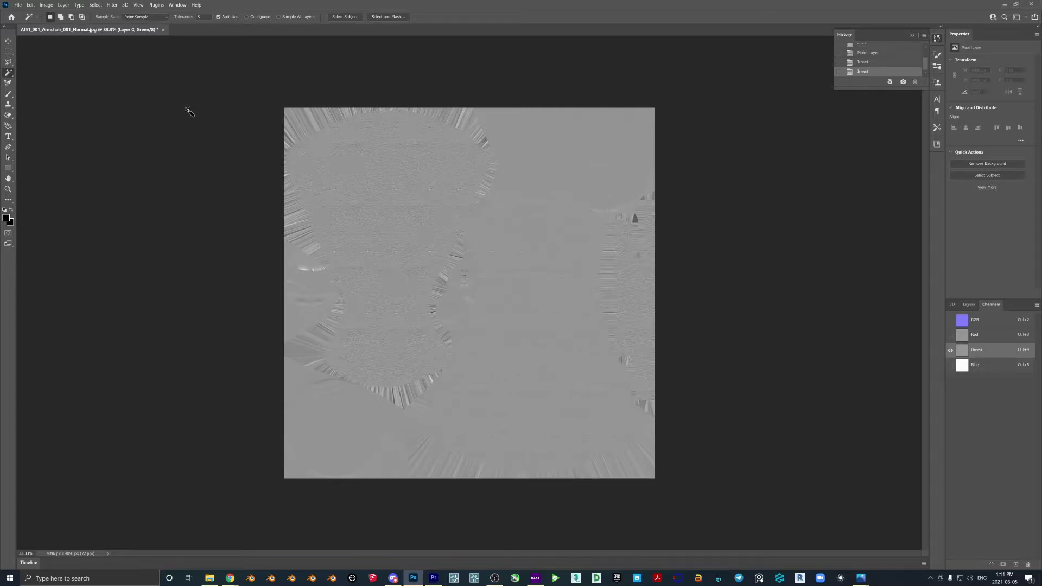
Step: Close the Normal map without saving and bring the Metalness folder forward
{"action": "left_click", "coordinate": [163, 31]}
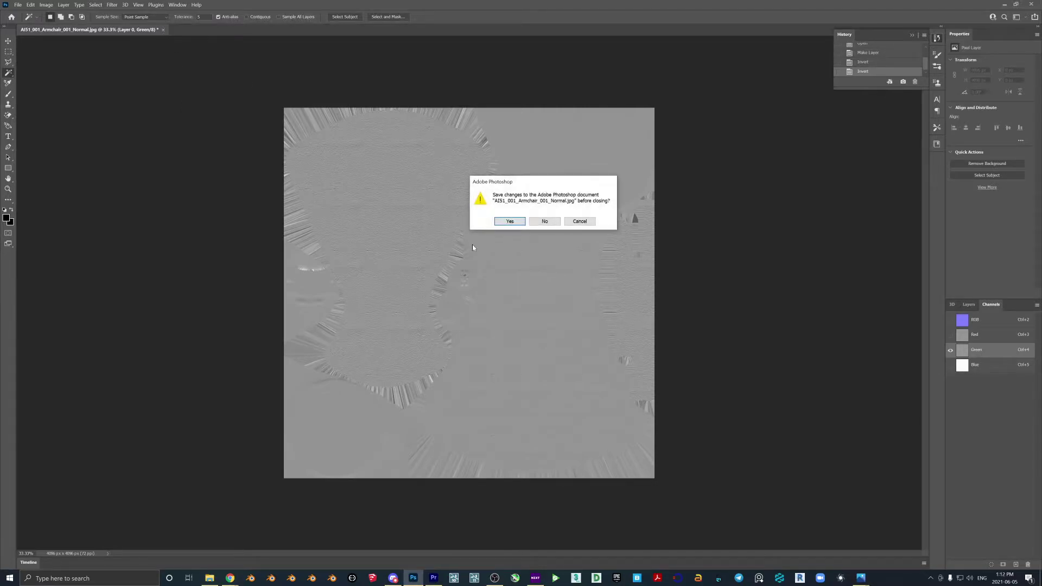
{"action": "left_click", "coordinate": [544, 221]}
{"action": "left_click", "coordinate": [212, 578]}
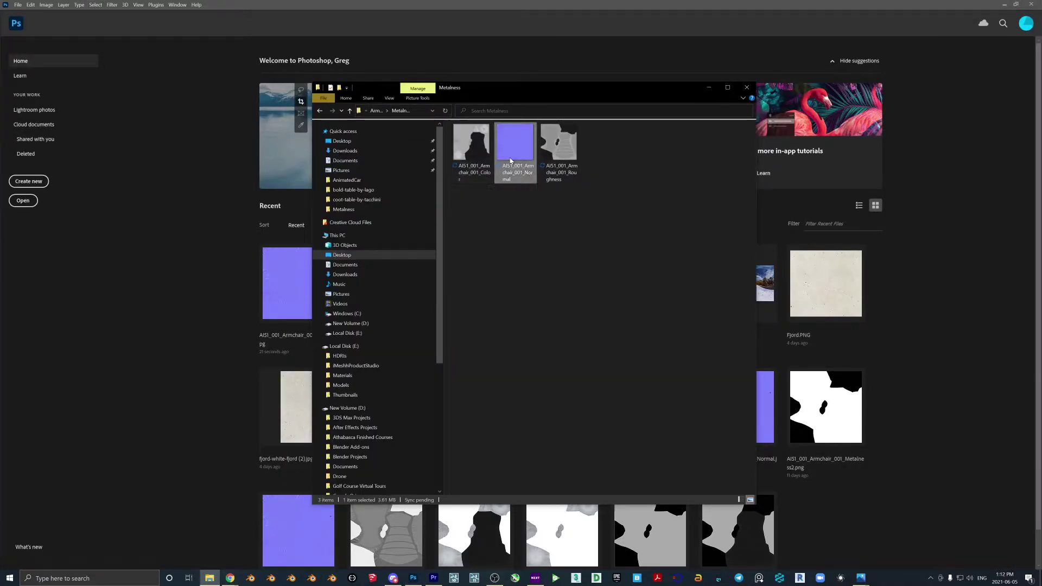
Step: Open the Specular folder's AI51_001_Armchair_001_ior.jpg map in Photoshop as a grayscale document
{"action": "left_click", "coordinate": [559, 150]}
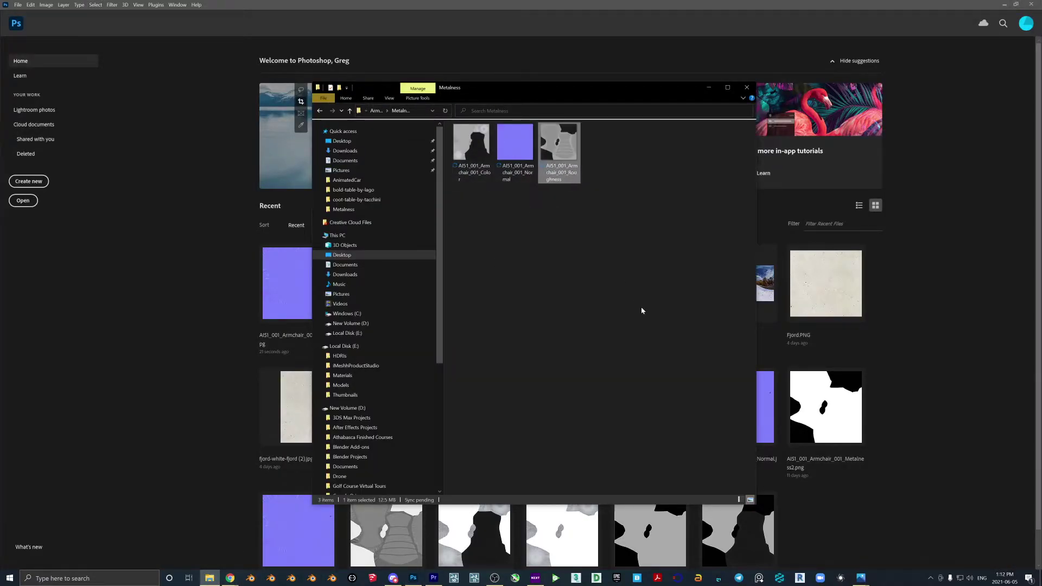
{"action": "left_click", "coordinate": [376, 111]}
{"action": "double_click", "coordinate": [483, 146]}
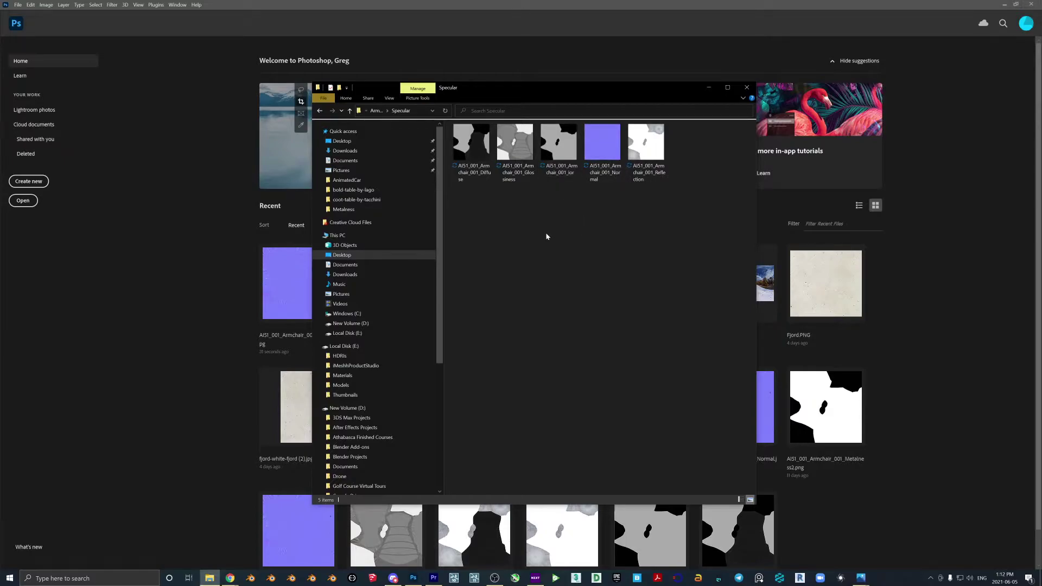
{"action": "left_click_drag", "start_coordinate": [559, 142], "coordinate": [187, 330]}
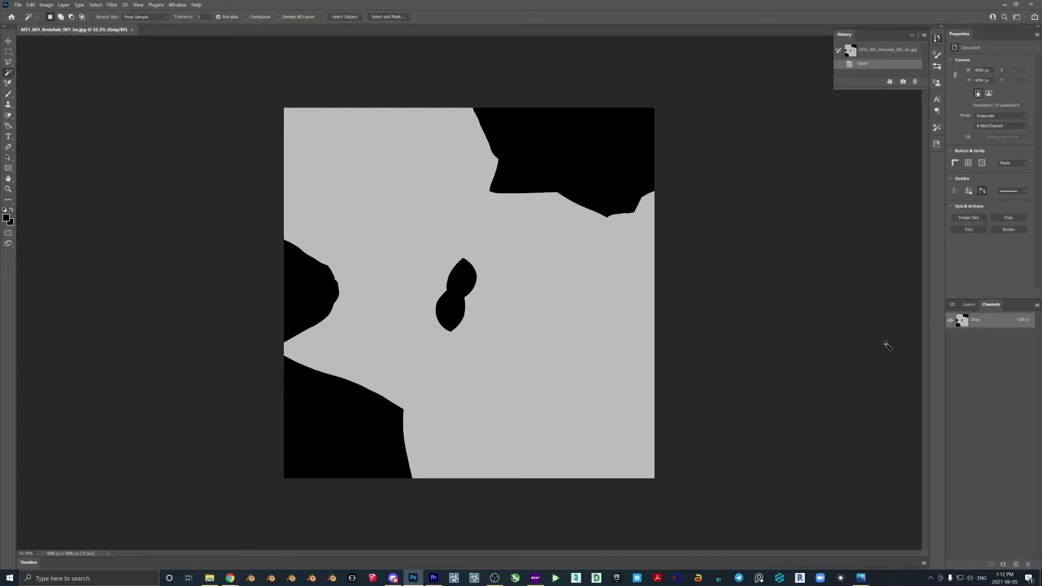
Step: Unlock the background and cut the ior map's grey region onto its own layer
{"action": "left_click", "coordinate": [969, 304]}
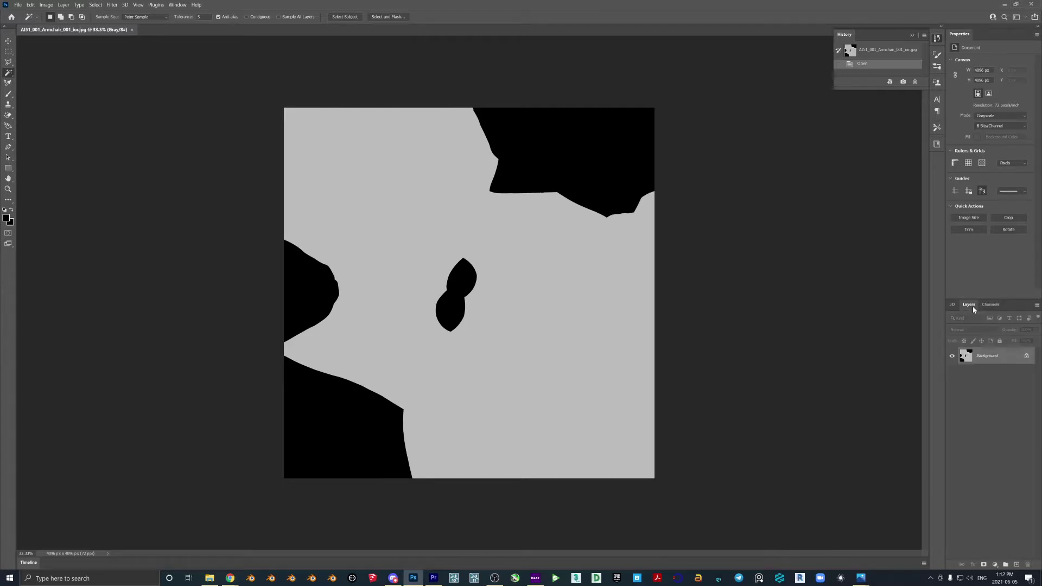
{"action": "left_click", "coordinate": [1029, 355]}
{"action": "left_click", "coordinate": [532, 300]}
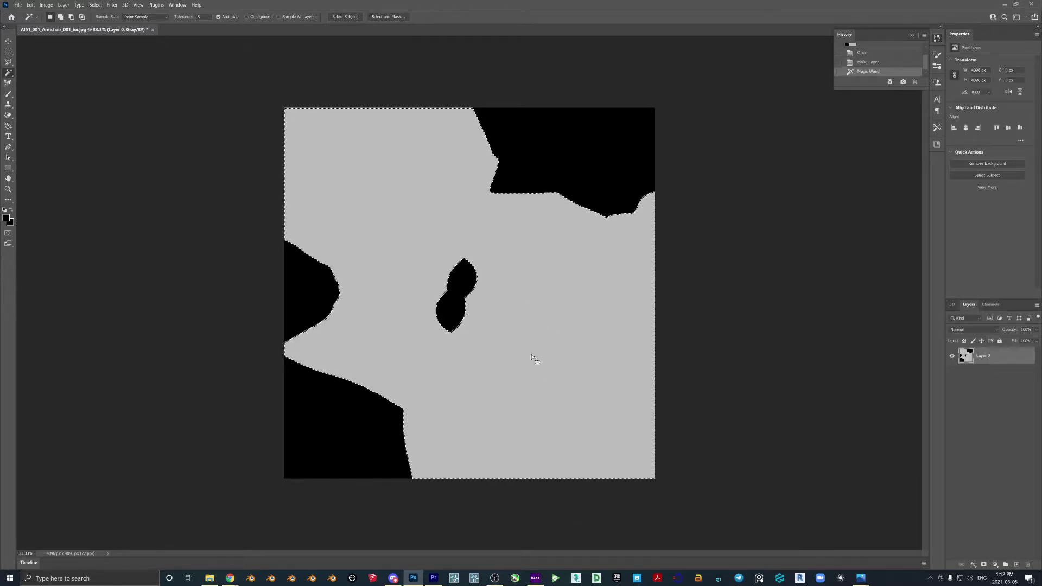
{"action": "right_click", "coordinate": [526, 337]}
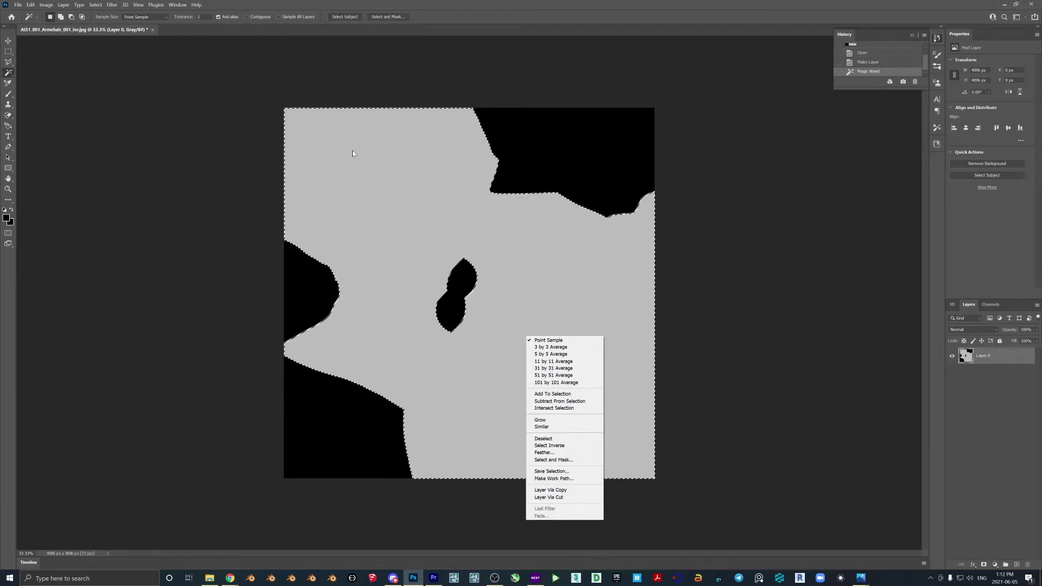
{"action": "left_click", "coordinate": [567, 497]}
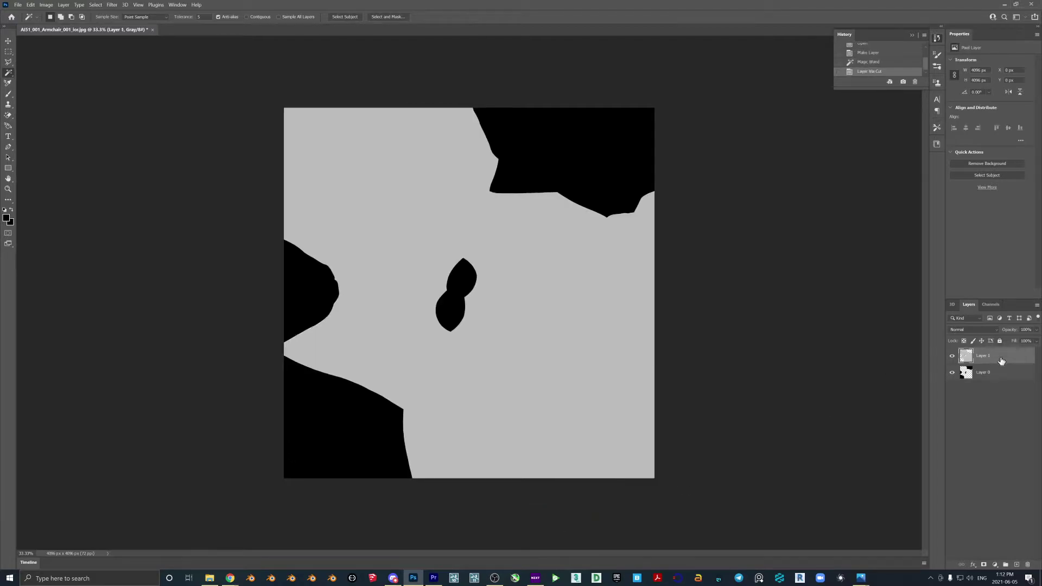
Step: Turn the cut grey layer pure white with Camera Raw exposure +5.00
{"action": "left_click", "coordinate": [112, 5]}
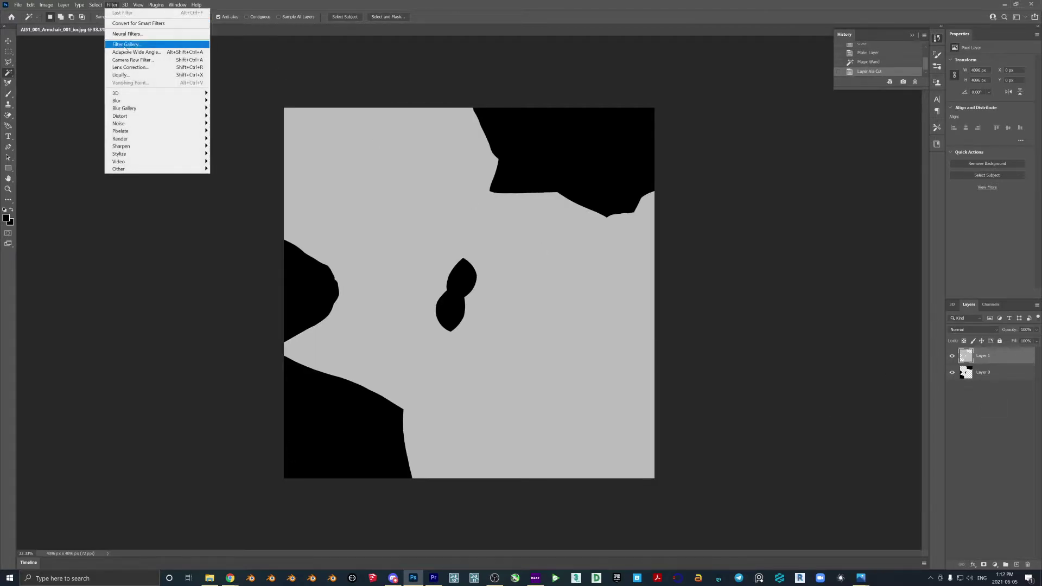
{"action": "left_click", "coordinate": [128, 61]}
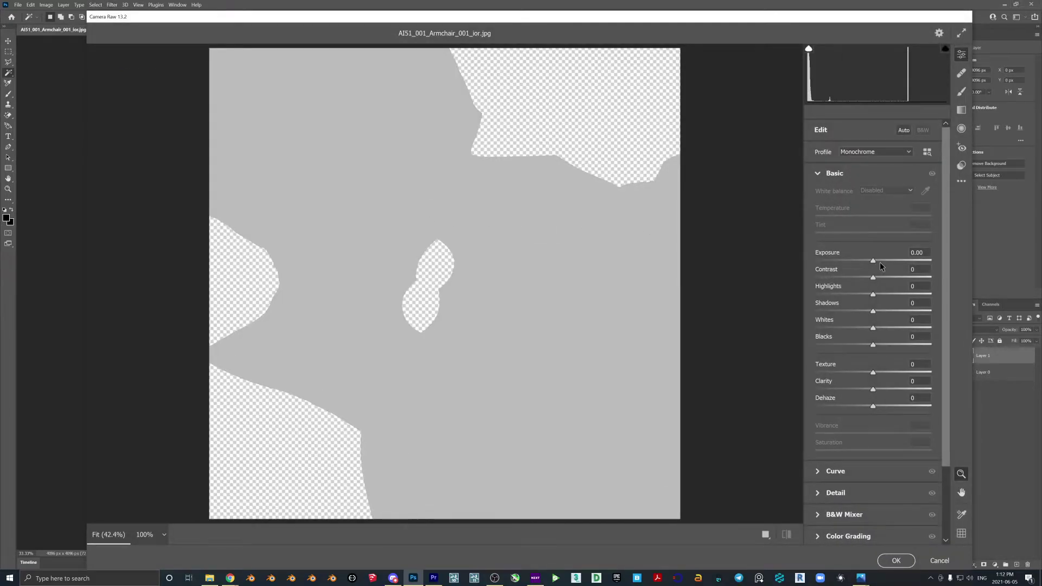
{"action": "left_click_drag", "start_coordinate": [872, 261], "coordinate": [699, 263]}
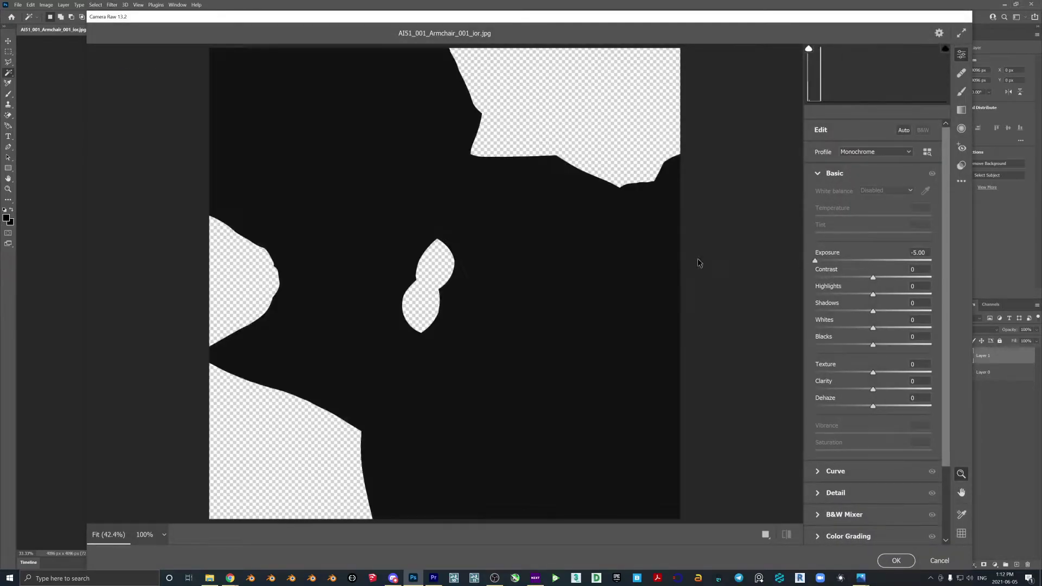
{"action": "left_click_drag", "start_coordinate": [814, 261], "coordinate": [931, 261]}
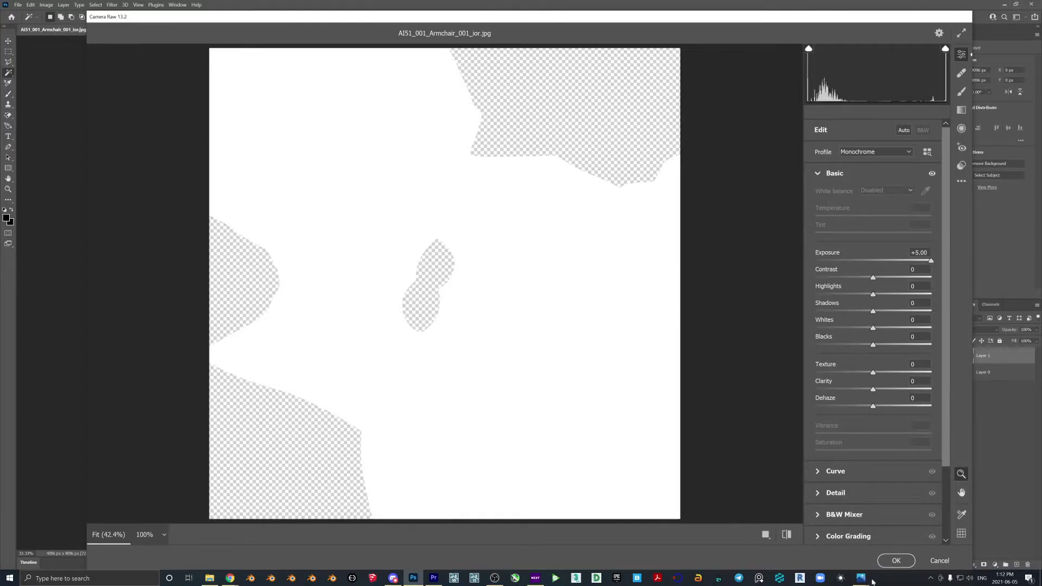
{"action": "left_click", "coordinate": [896, 561]}
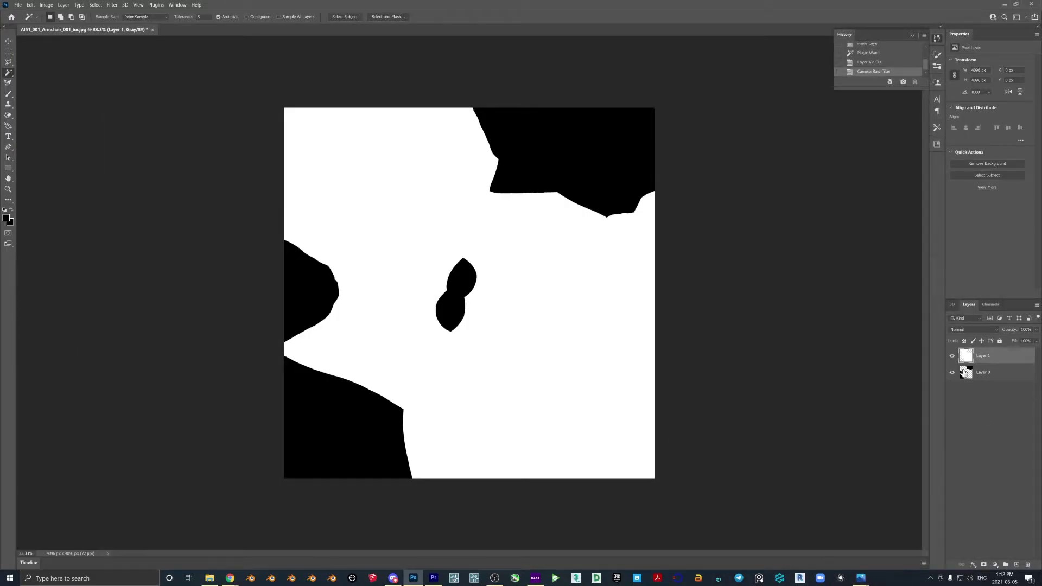
{"action": "left_click", "coordinate": [18, 4]}
Step: Export the map into the Armchair Metalness folder with the name ending in Metalness
{"action": "mouse_move", "coordinate": [65, 118]}
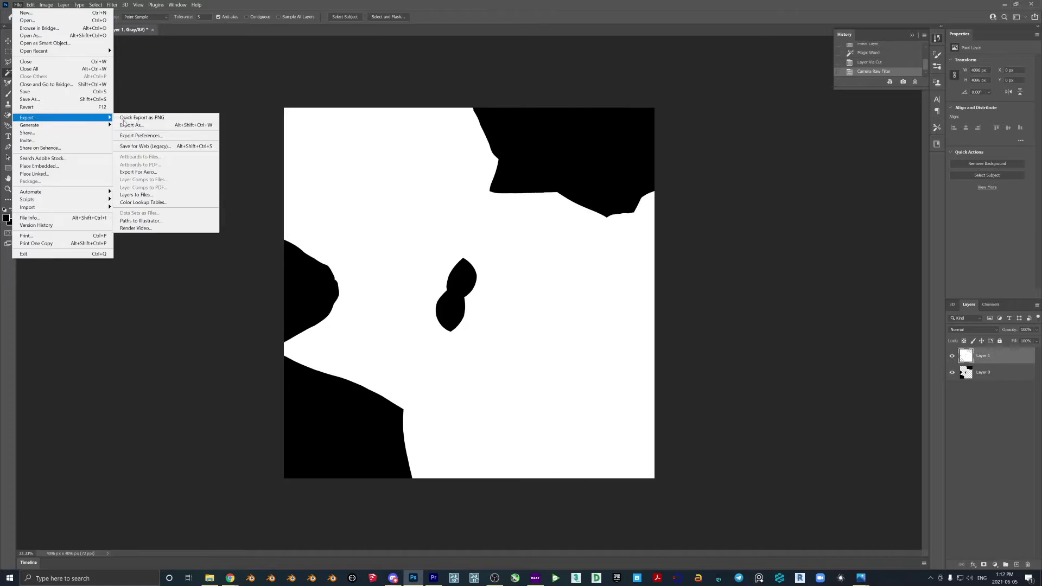
{"action": "left_click", "coordinate": [126, 118]}
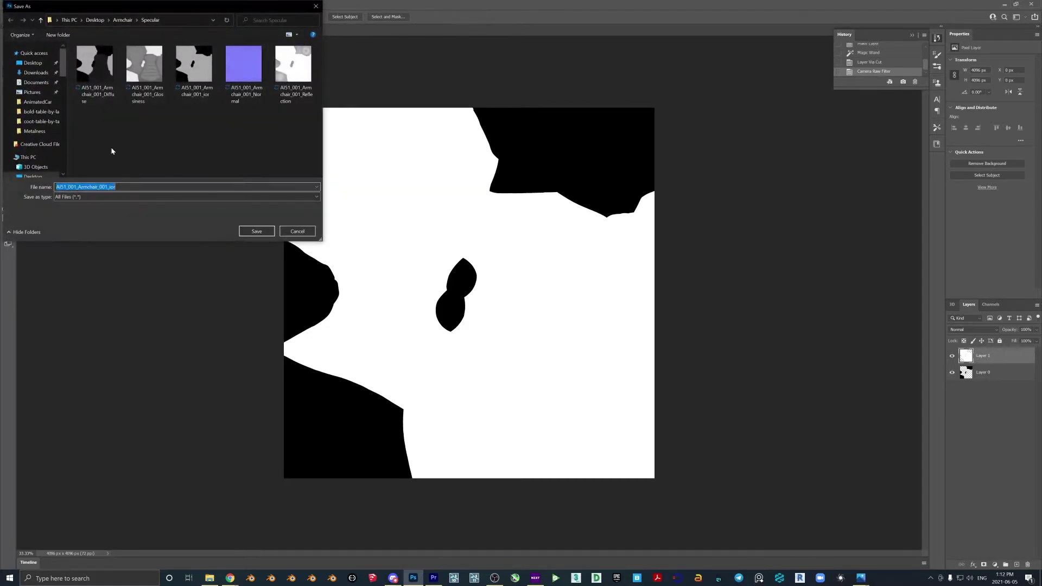
{"action": "left_click", "coordinate": [122, 20]}
{"action": "double_click", "coordinate": [113, 61]}
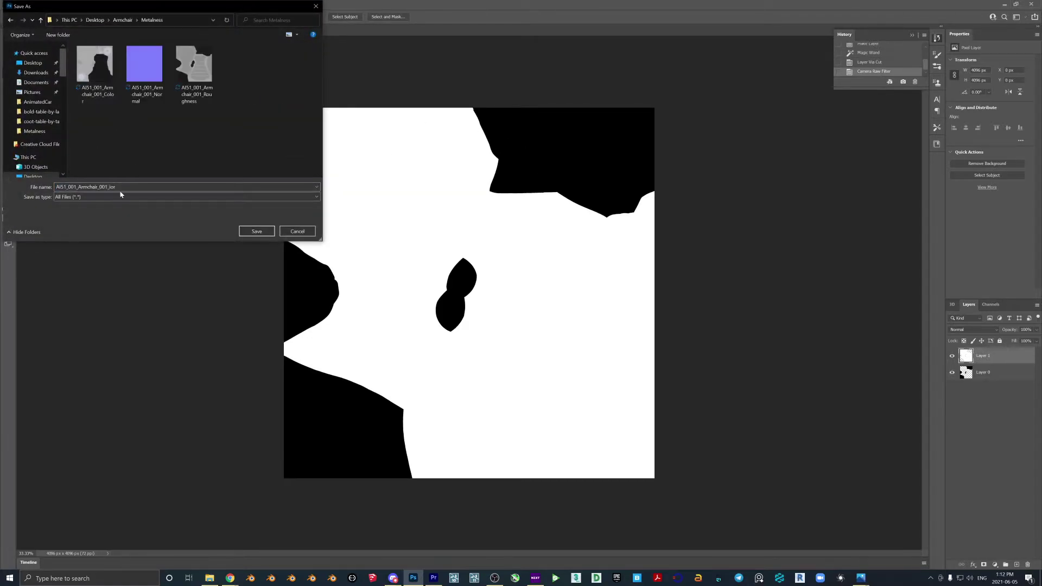
{"action": "left_click", "coordinate": [117, 187]}
{"action": "key", "text": "BackSpace"}
{"action": "key", "text": "BackSpace"}
{"action": "key", "text": "BackSpace"}
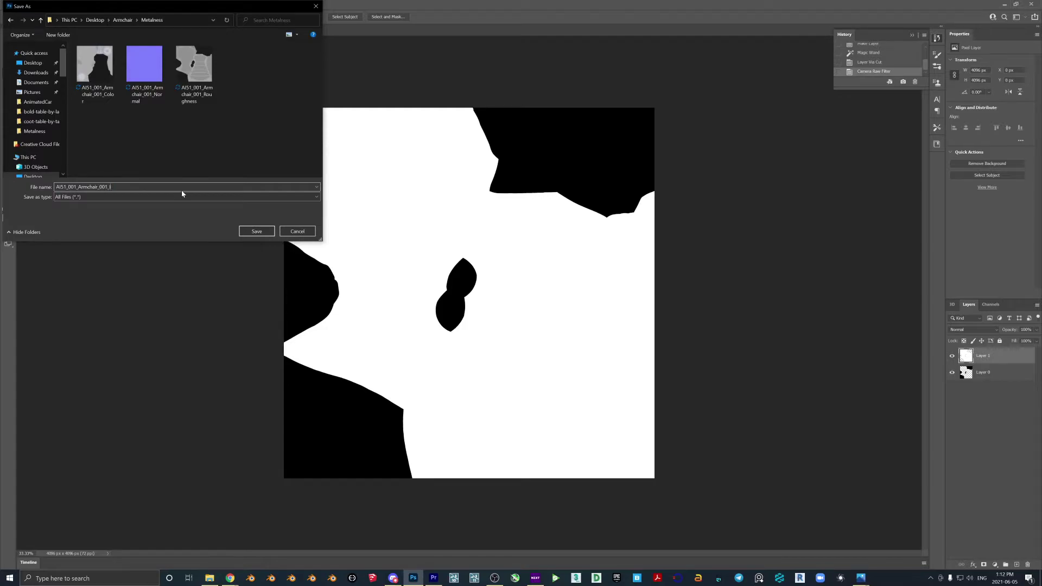
{"action": "type", "text": "Metalness"}
{"action": "key", "text": "Return"}
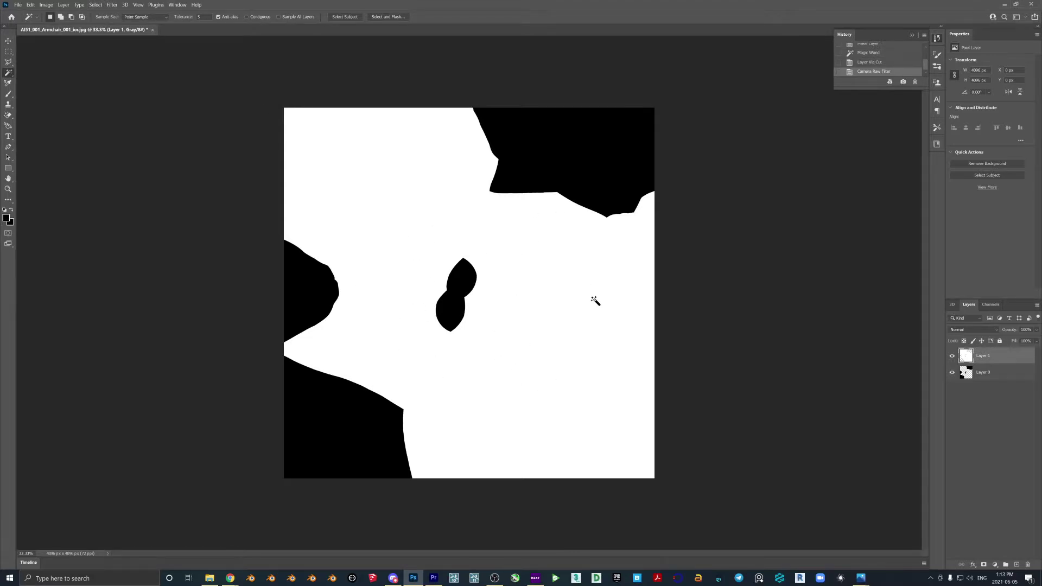
Step: Hide the black Layer 0 so only the white Layer 1 remains visible
{"action": "key", "text": "ctrl+i"}
{"action": "key", "text": "ctrl+i"}
{"action": "left_click", "coordinate": [952, 372]}
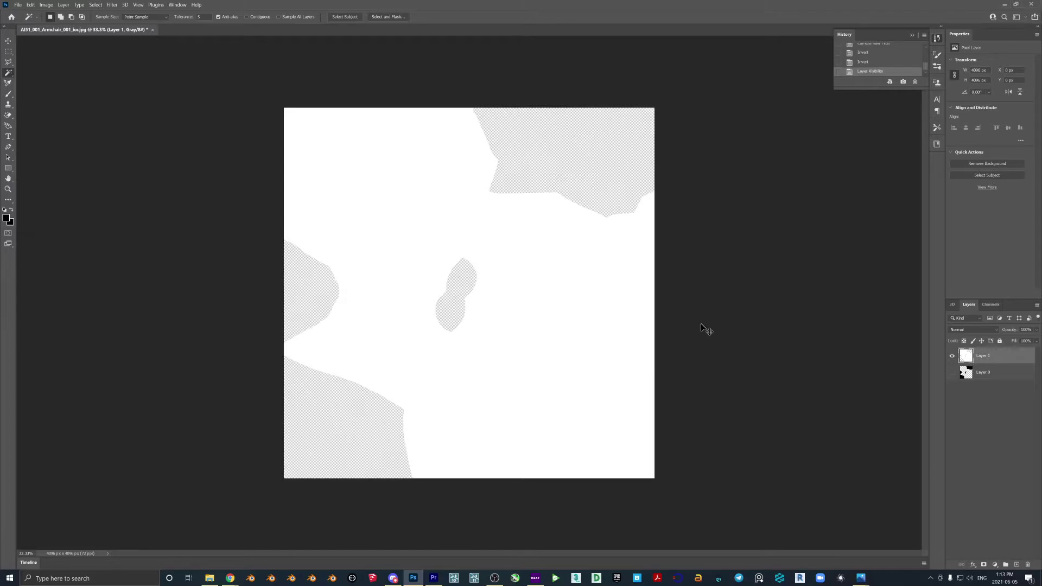
{"action": "key", "text": "ctrl+i"}
{"action": "key", "text": "ctrl+i"}
Step: Preview AI51_001_Armchair_001_Metalness1.png from the Metalness folder in Windows Photos, then close it
{"action": "left_click", "coordinate": [209, 578]}
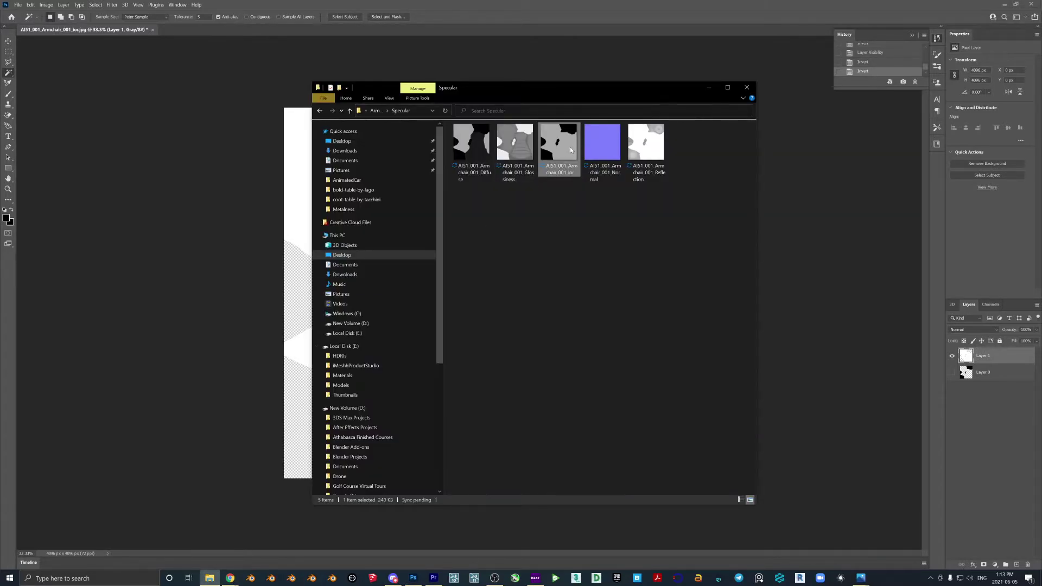
{"action": "left_click", "coordinate": [376, 111]}
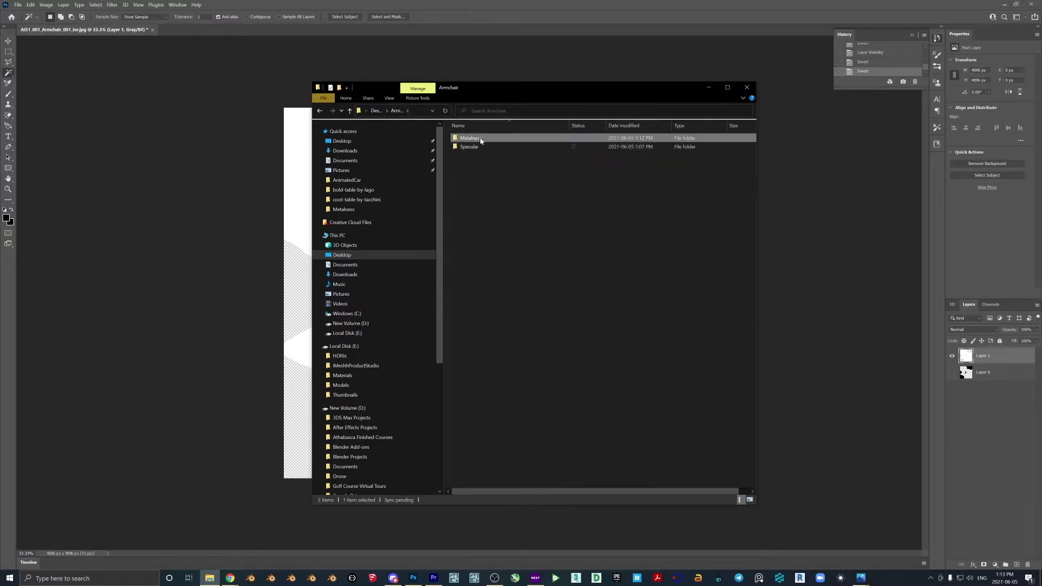
{"action": "double_click", "coordinate": [480, 140]}
{"action": "double_click", "coordinate": [529, 154]}
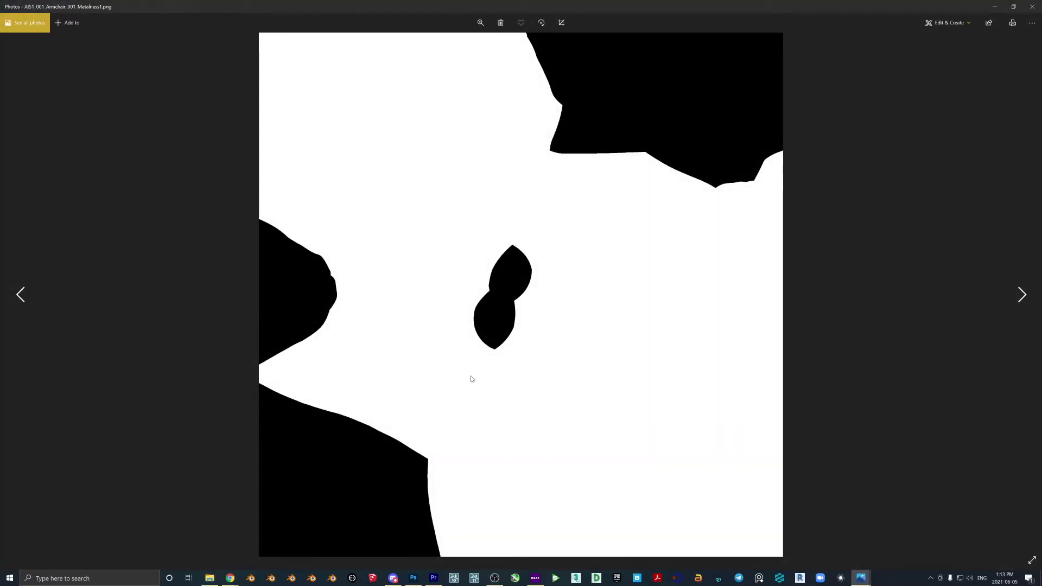
{"action": "left_click", "coordinate": [1032, 6]}
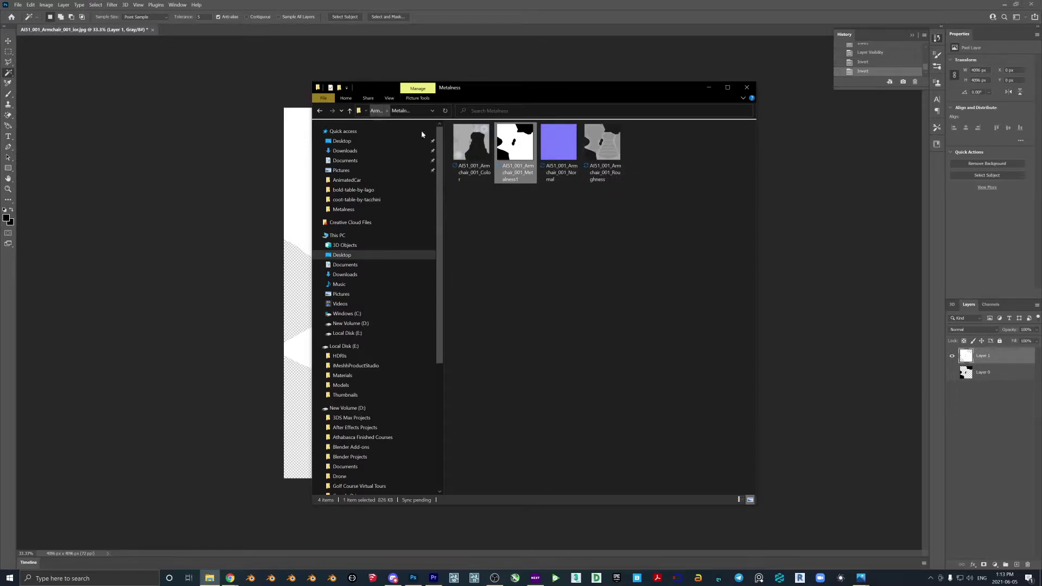
Step: Open AI51_001_Armchair_001_Reflection.jpg from the Specular folder in Photoshop
{"action": "left_click", "coordinate": [377, 111]}
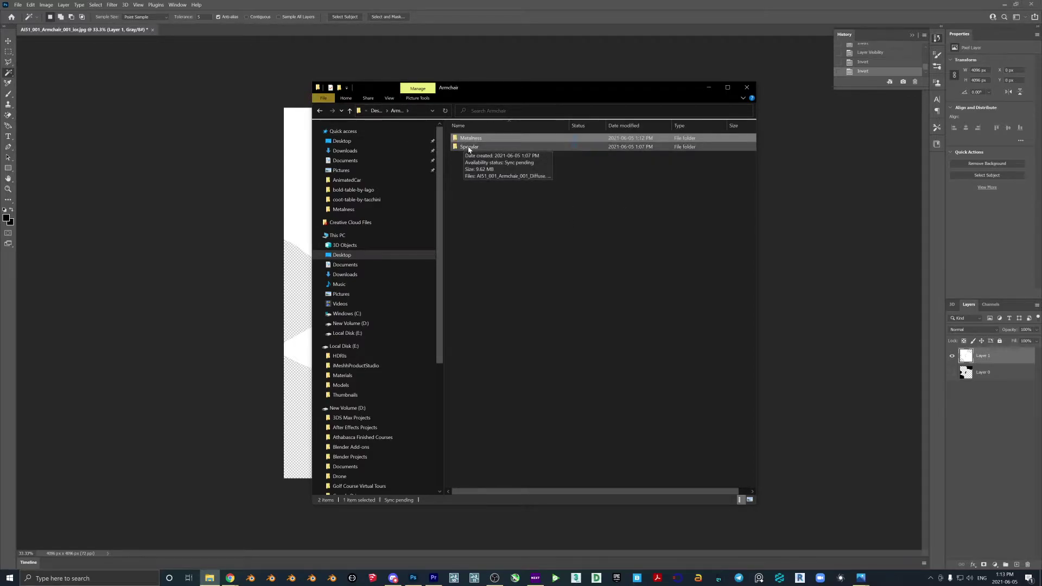
{"action": "double_click", "coordinate": [469, 147]}
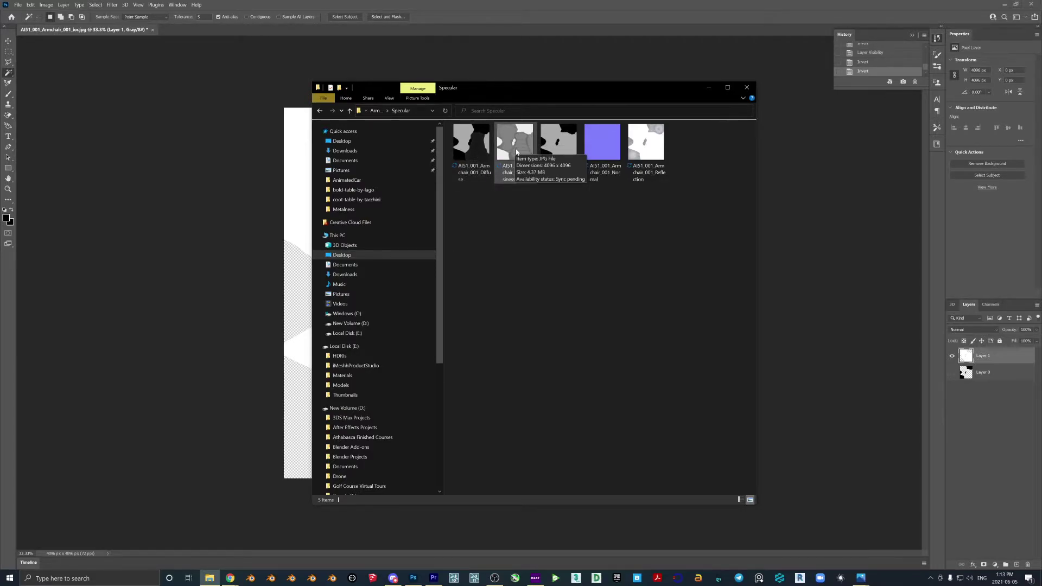
{"action": "left_click_drag", "start_coordinate": [657, 150], "coordinate": [157, 34]}
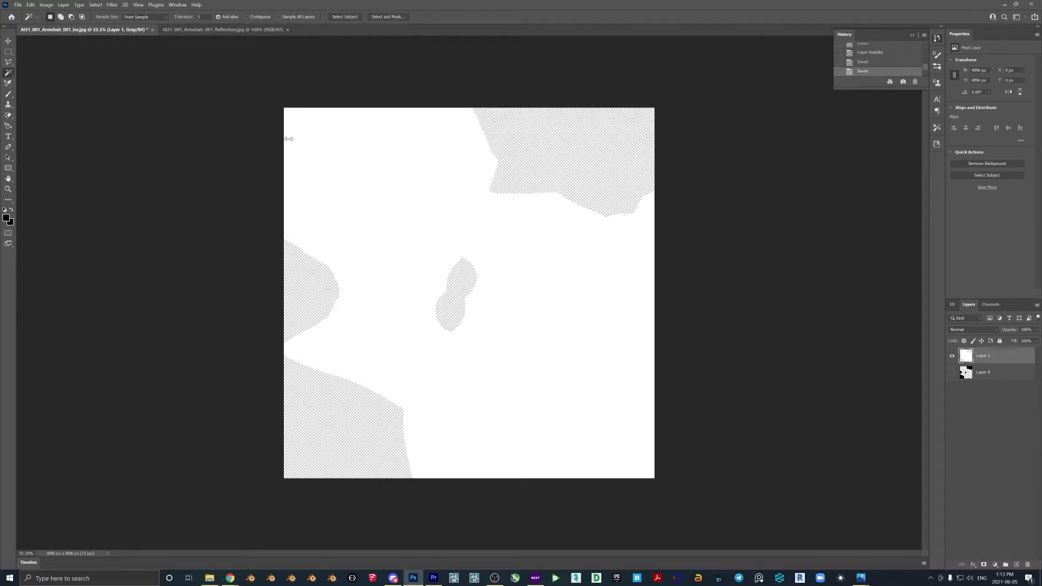
Step: Close the ior document unsaved and cut the Reflection map's selected white area onto a new layer
{"action": "left_click", "coordinate": [153, 30]}
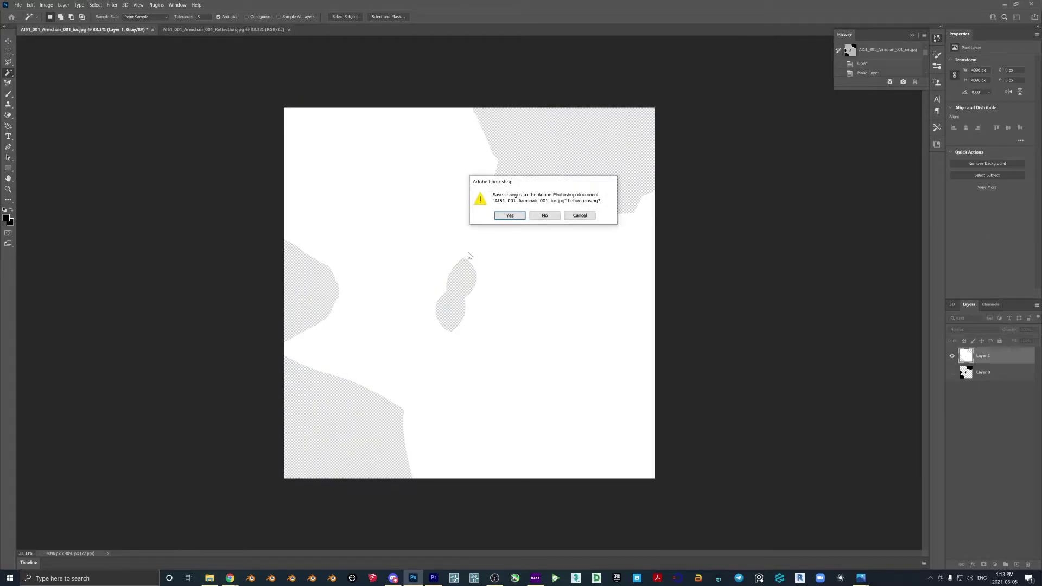
{"action": "left_click", "coordinate": [544, 215]}
{"action": "right_click", "coordinate": [499, 251]}
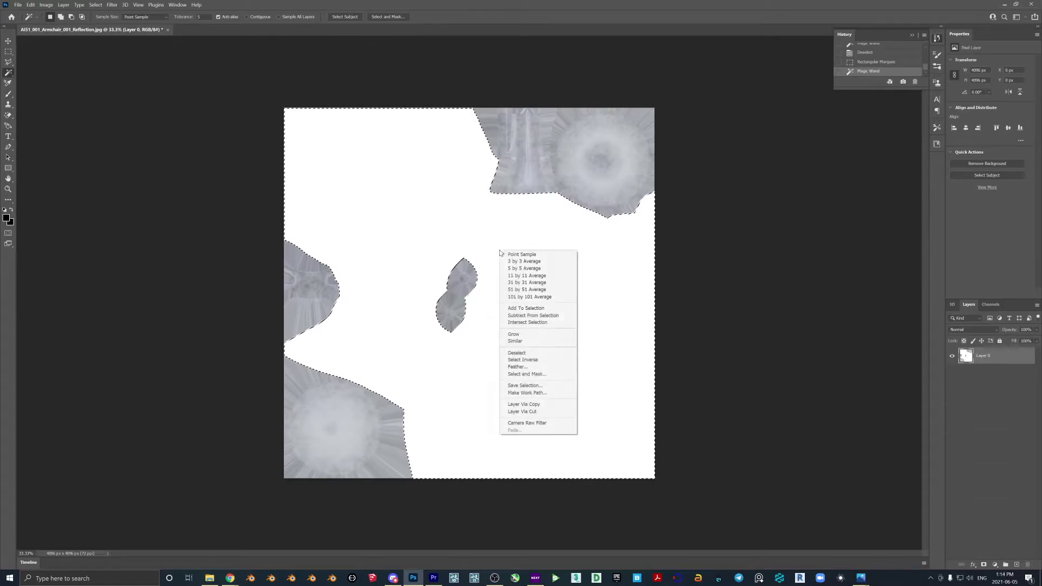
{"action": "left_click", "coordinate": [526, 412]}
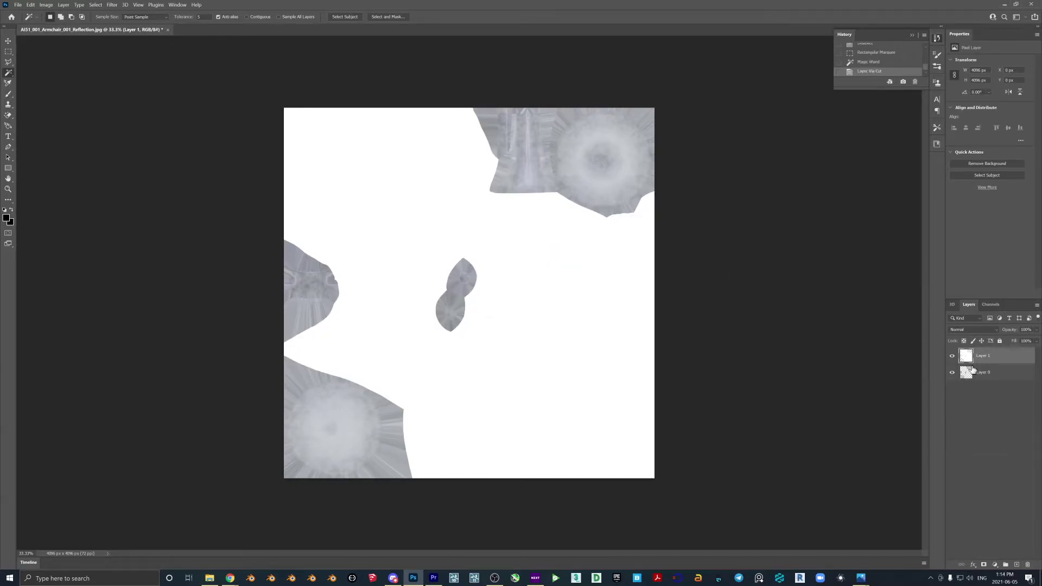
Step: Toggle the white Layer 1 to compare, leave it shown, and select Layer 0
{"action": "left_click", "coordinate": [952, 356]}
{"action": "left_click", "coordinate": [952, 356]}
{"action": "left_click", "coordinate": [953, 355]}
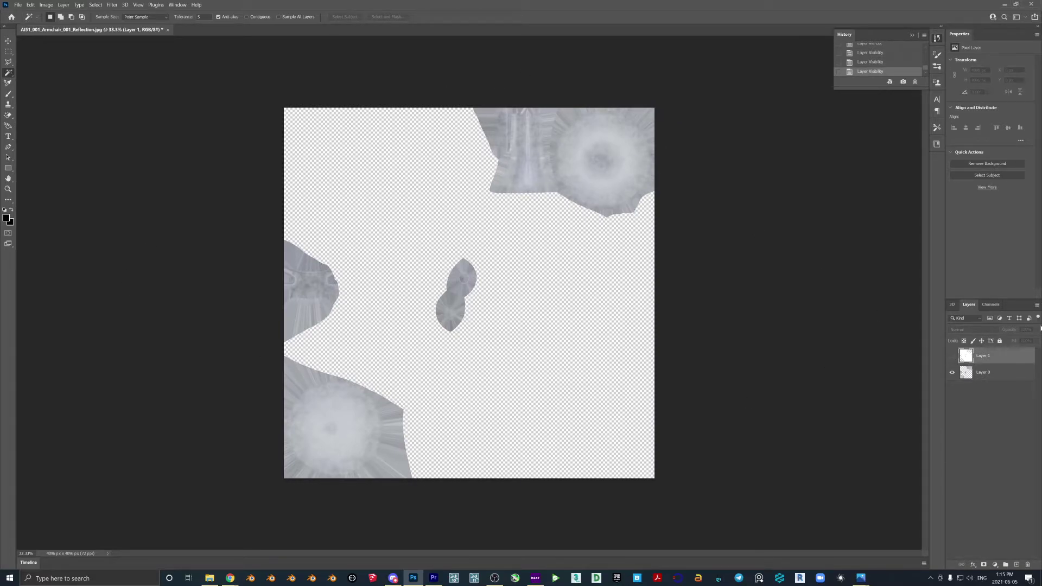
{"action": "left_click", "coordinate": [951, 356]}
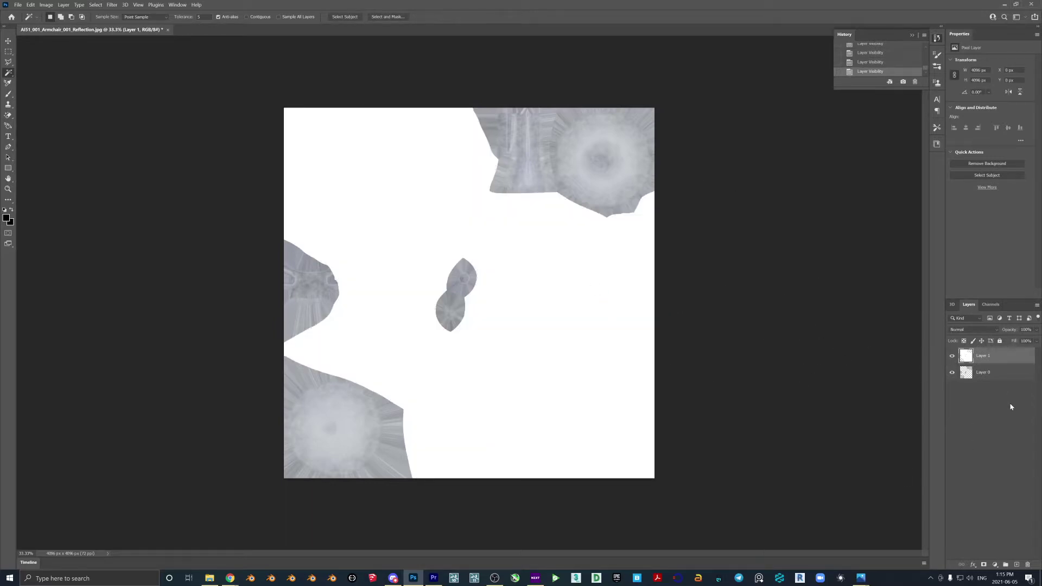
{"action": "left_click", "coordinate": [990, 383]}
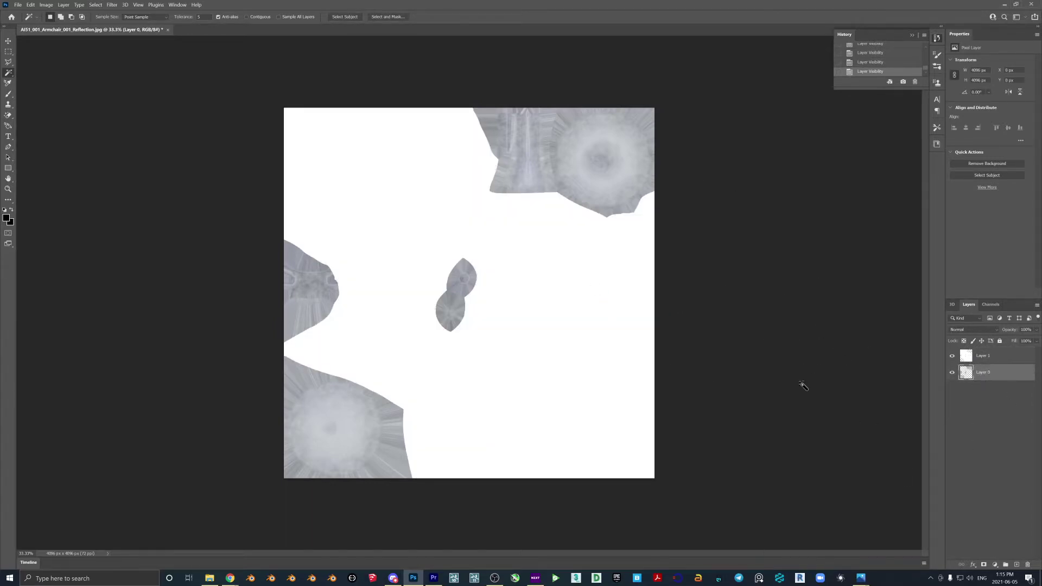
Step: Apply Camera Raw to Layer 0 with exposure -5.00 and Whites and Blacks at -100
{"action": "left_click", "coordinate": [112, 5]}
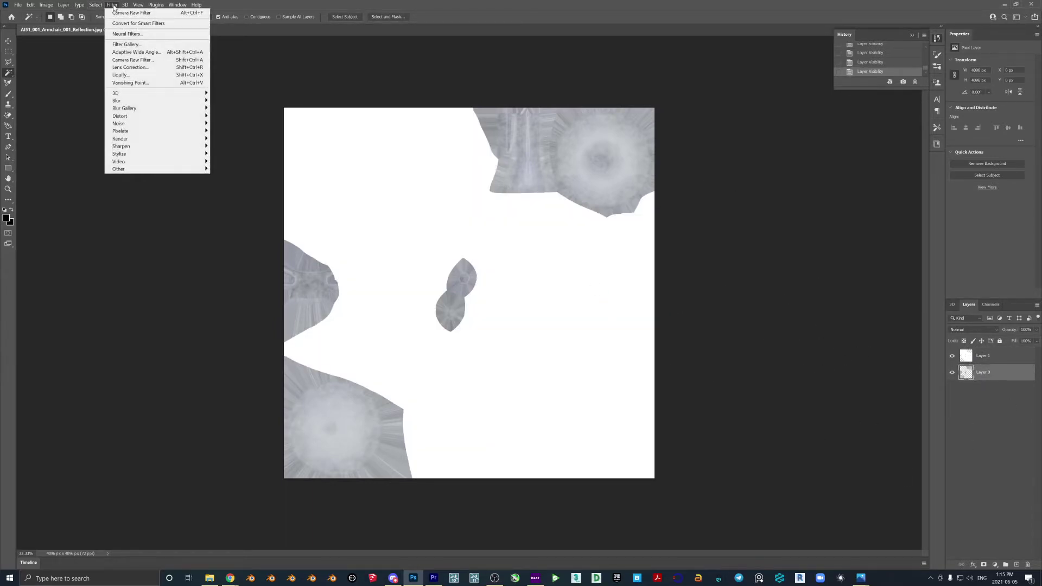
{"action": "left_click", "coordinate": [125, 60]}
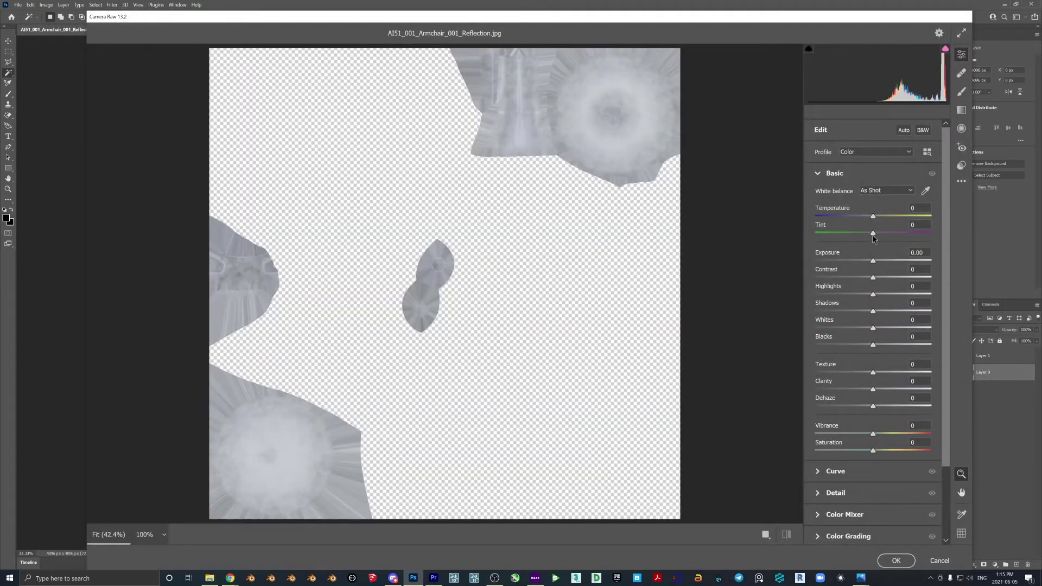
{"action": "left_click_drag", "start_coordinate": [873, 260], "coordinate": [710, 245]}
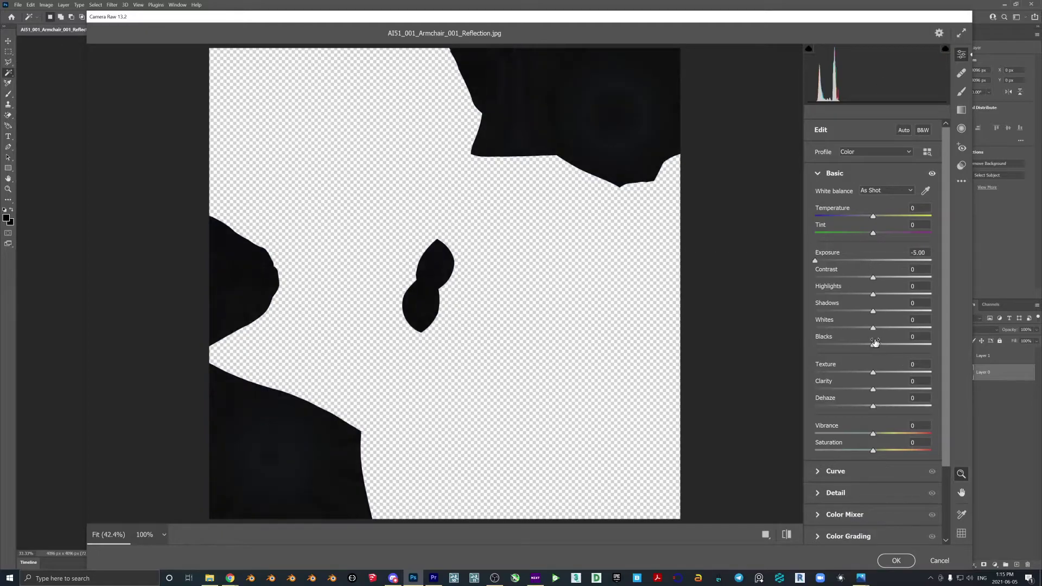
{"action": "left_click_drag", "start_coordinate": [874, 342], "coordinate": [814, 343]}
{"action": "left_click_drag", "start_coordinate": [872, 328], "coordinate": [740, 327]}
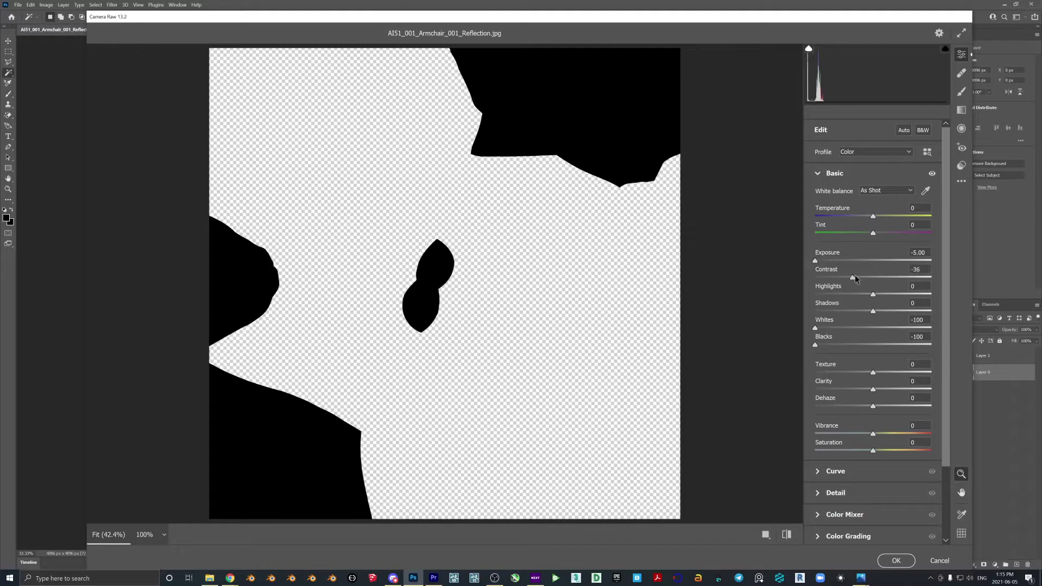
{"action": "left_click_drag", "start_coordinate": [852, 278], "coordinate": [874, 279]}
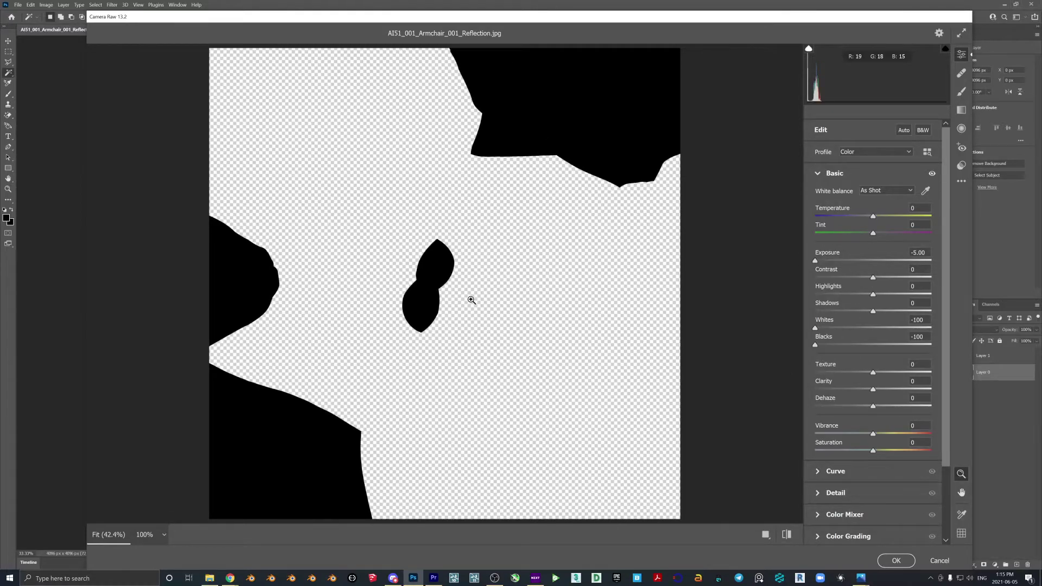
{"action": "left_click", "coordinate": [892, 562]}
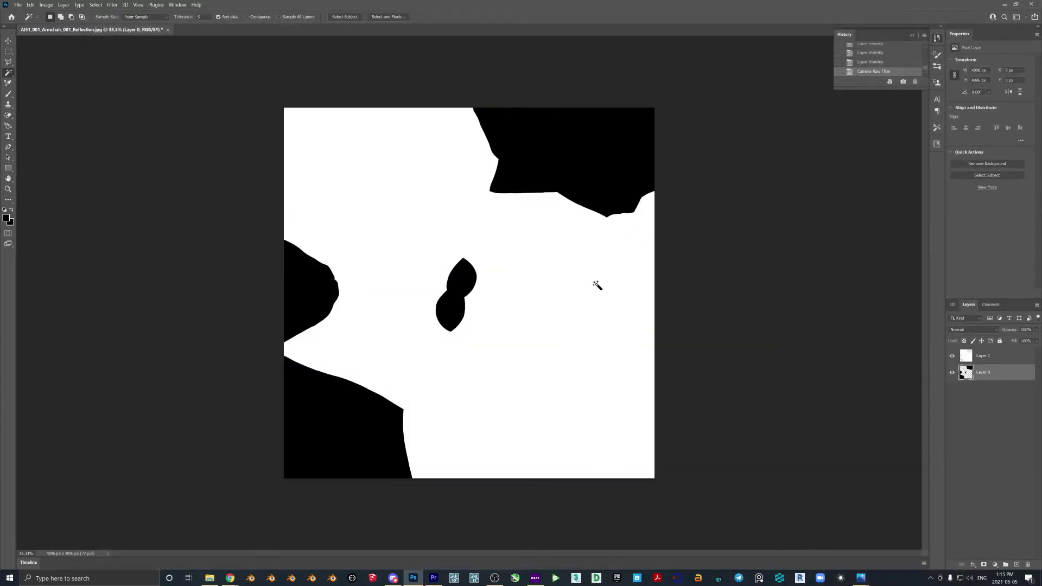
Step: Quick-export the black-and-white map as a PNG into the Armchair Metalness folder as a second metalness map
{"action": "left_click", "coordinate": [19, 4]}
{"action": "mouse_move", "coordinate": [98, 117]}
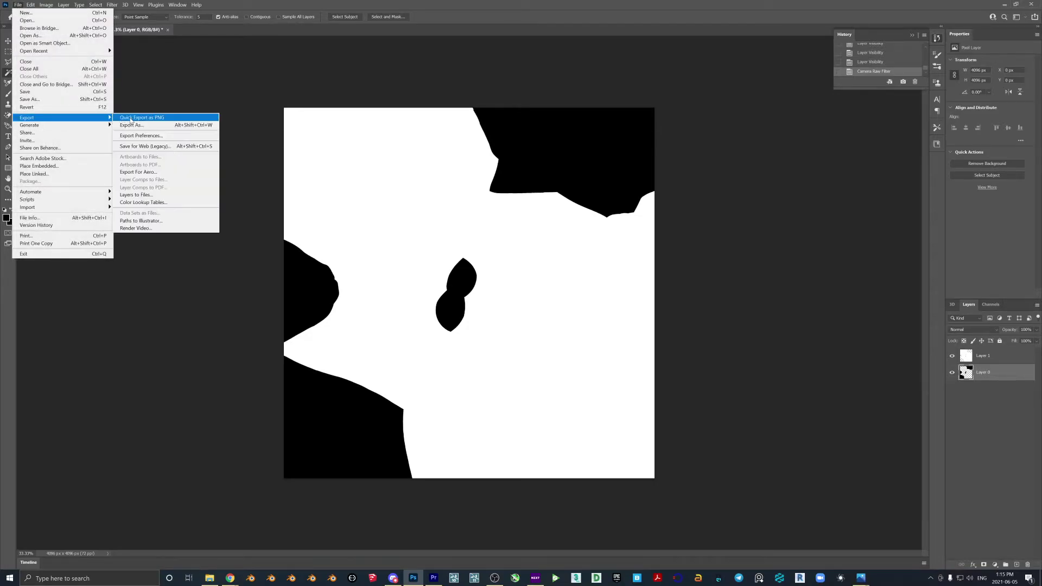
{"action": "left_click", "coordinate": [131, 119]}
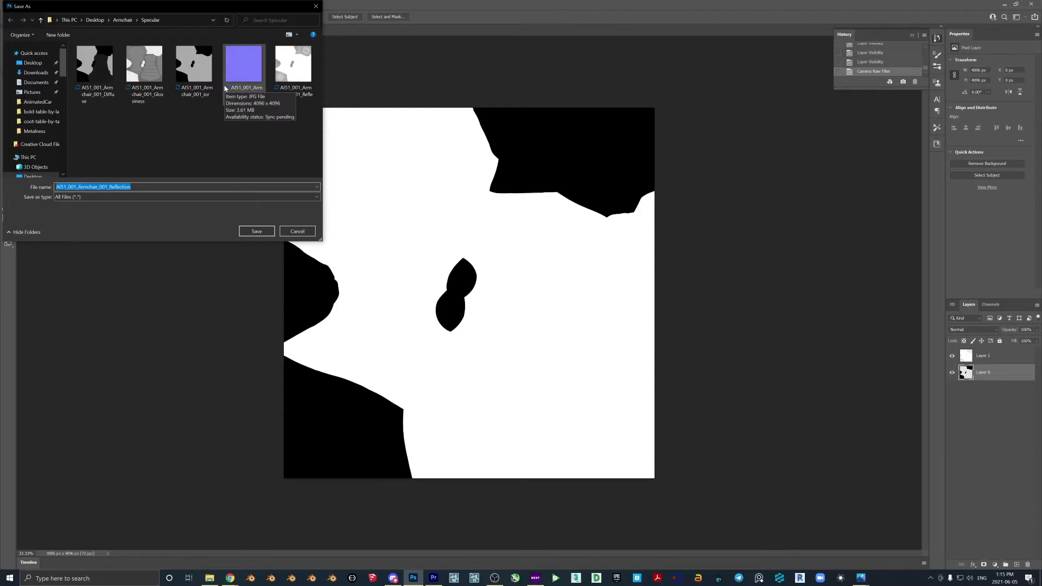
{"action": "left_click", "coordinate": [123, 20]}
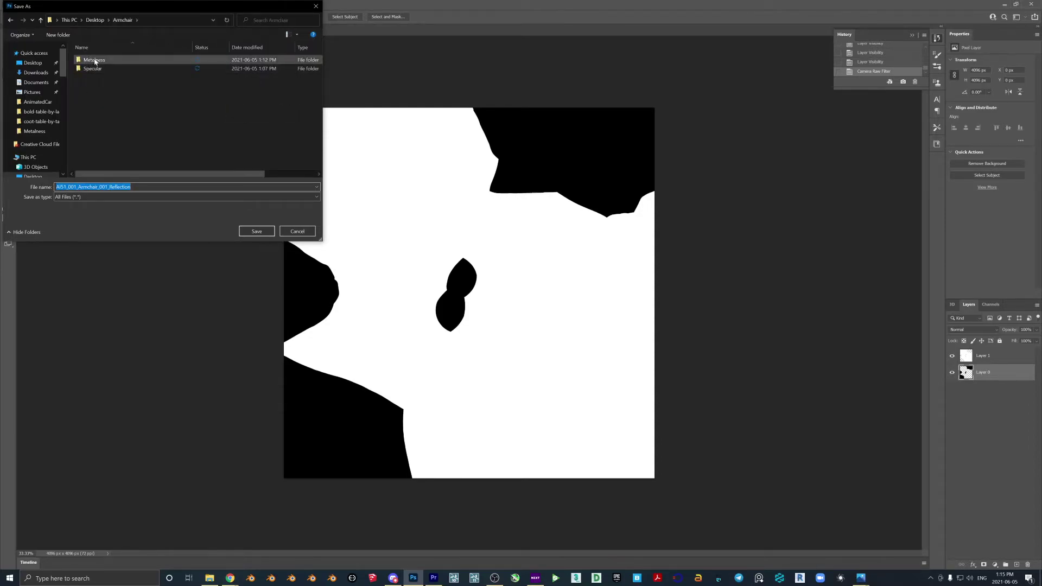
{"action": "double_click", "coordinate": [102, 61]}
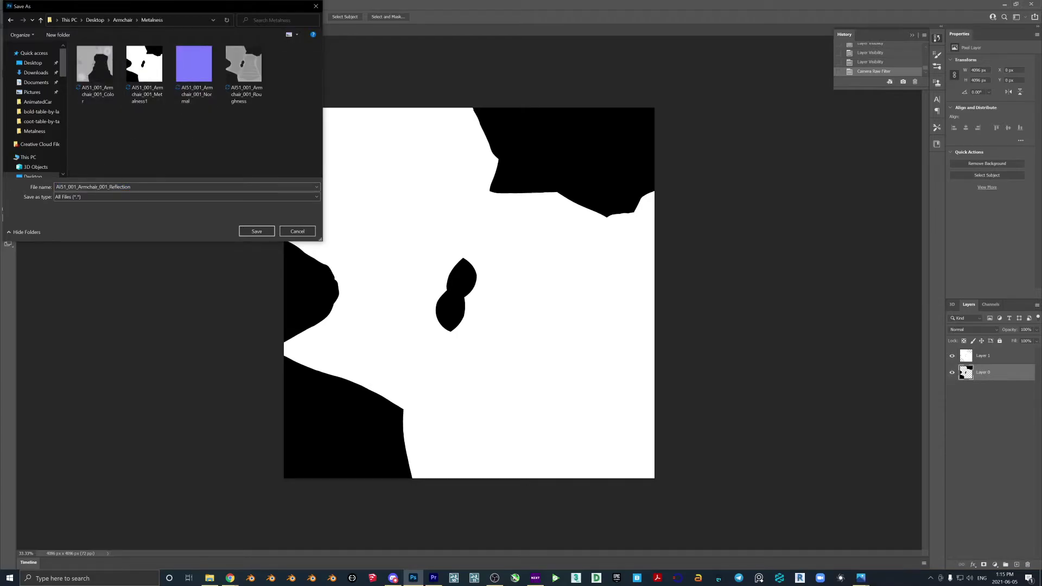
{"action": "left_click", "coordinate": [157, 76]}
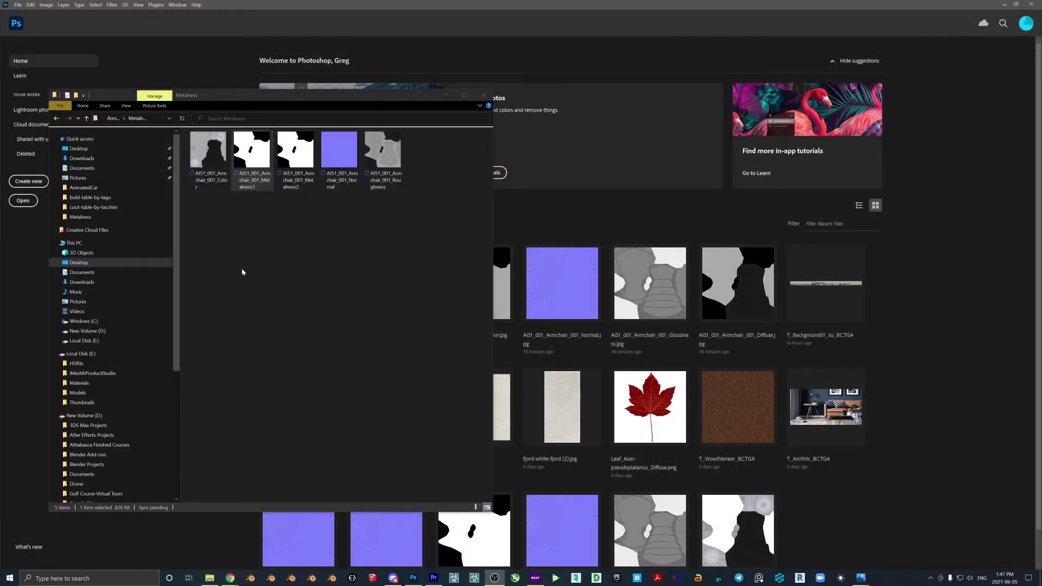
Step: Open Metalness1 in Photoshop with the armchair Color map placed beneath Layer 1
{"action": "left_click_drag", "start_coordinate": [251, 155], "coordinate": [551, 224]}
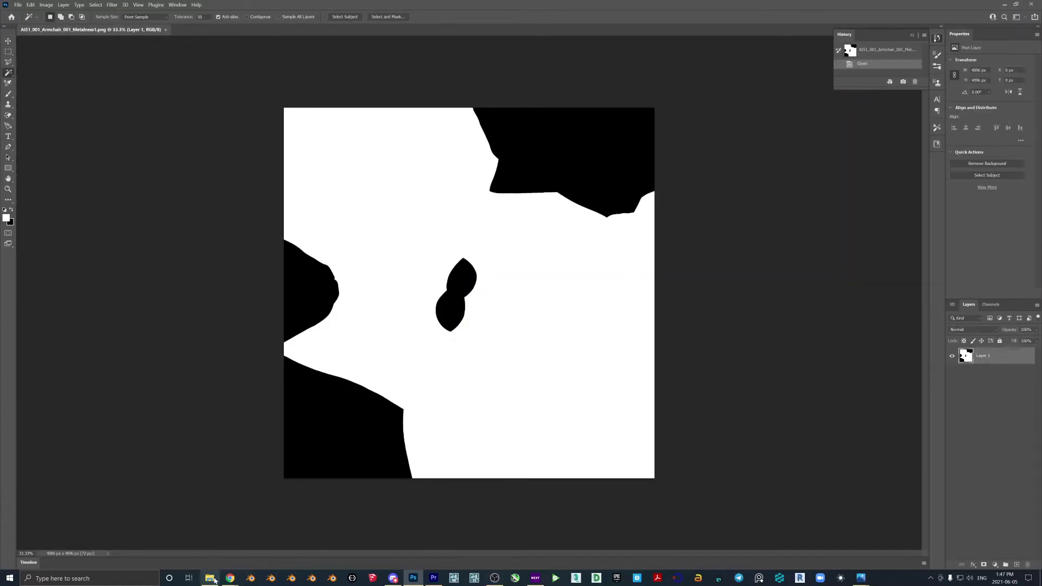
{"action": "left_click", "coordinate": [210, 578]}
{"action": "left_click_drag", "start_coordinate": [222, 185], "coordinate": [563, 272]}
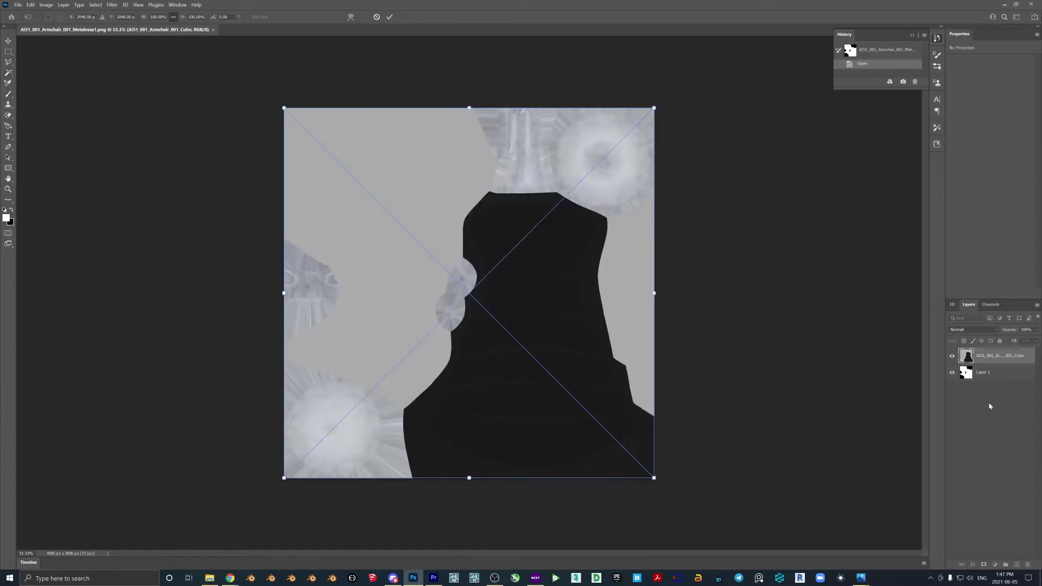
{"action": "left_click_drag", "start_coordinate": [991, 360], "coordinate": [988, 386]}
{"action": "left_click", "coordinate": [985, 355]}
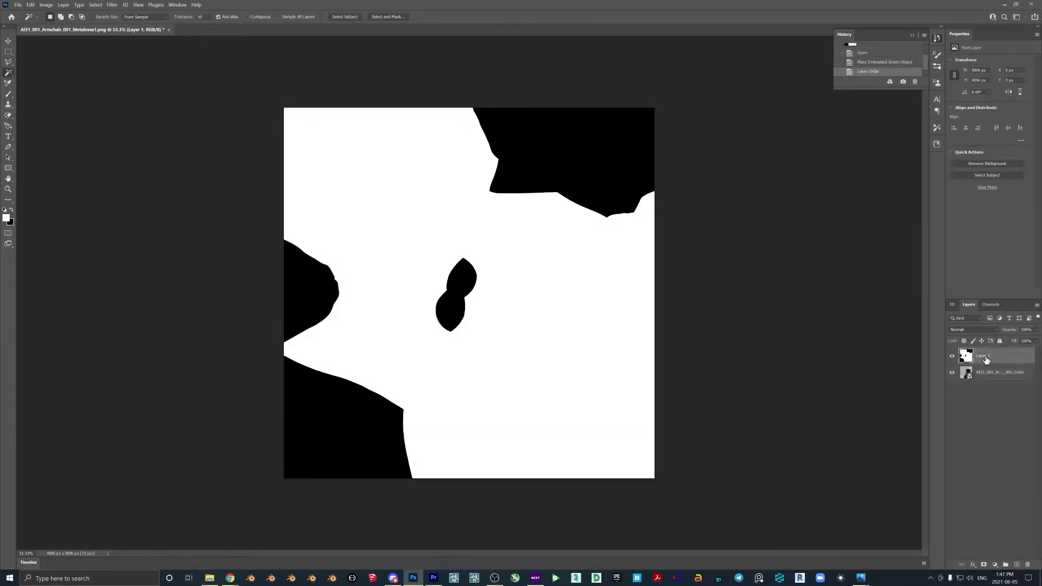
Step: Cut Metalness1's black regions onto Layer 2 and hide the white Layer 1
{"action": "left_click", "coordinate": [595, 154]}
{"action": "right_click", "coordinate": [550, 168]}
{"action": "left_click", "coordinate": [570, 326]}
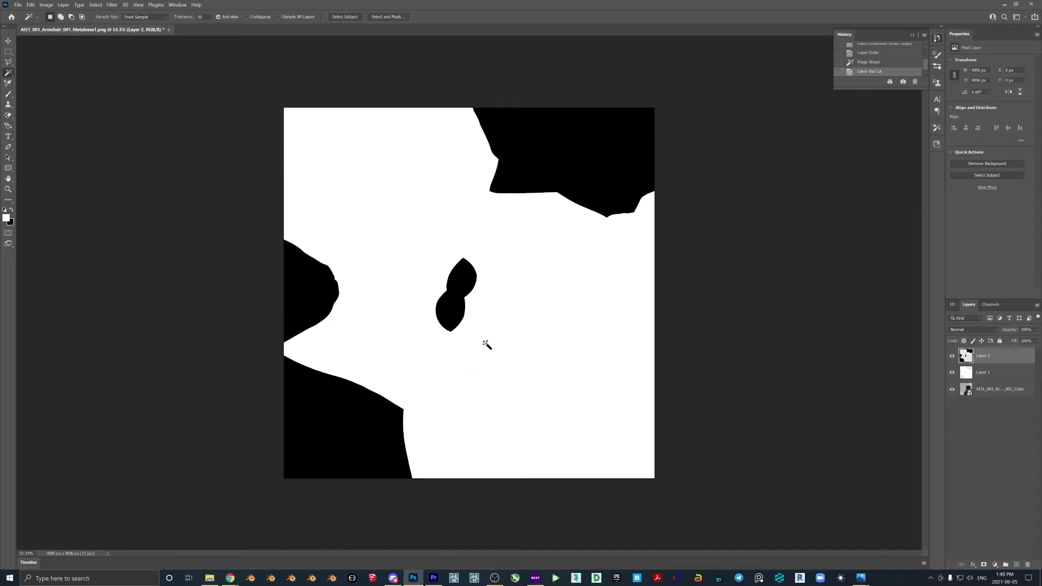
{"action": "left_click", "coordinate": [952, 373]}
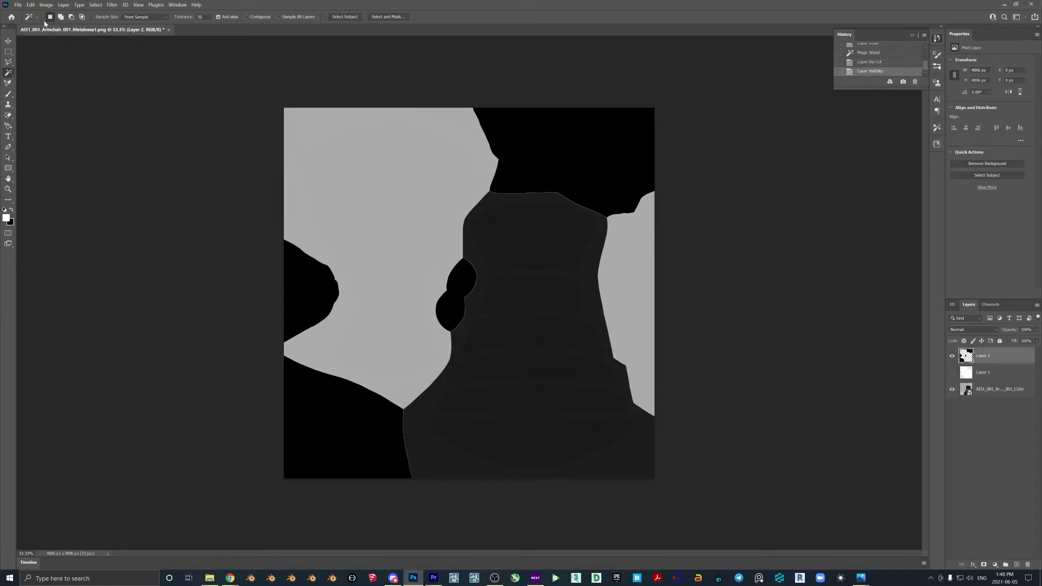
Step: Quick-export the current map as a PNG into the Armchair Specular2 folder
{"action": "left_click", "coordinate": [18, 4]}
{"action": "mouse_move", "coordinate": [54, 120]}
{"action": "left_click", "coordinate": [157, 118]}
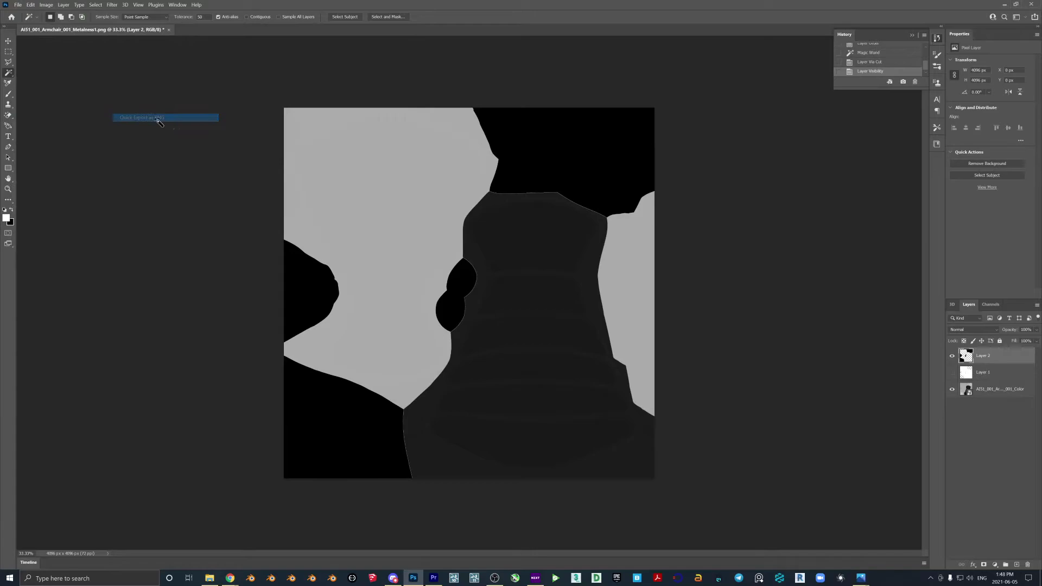
{"action": "left_click", "coordinate": [122, 19]}
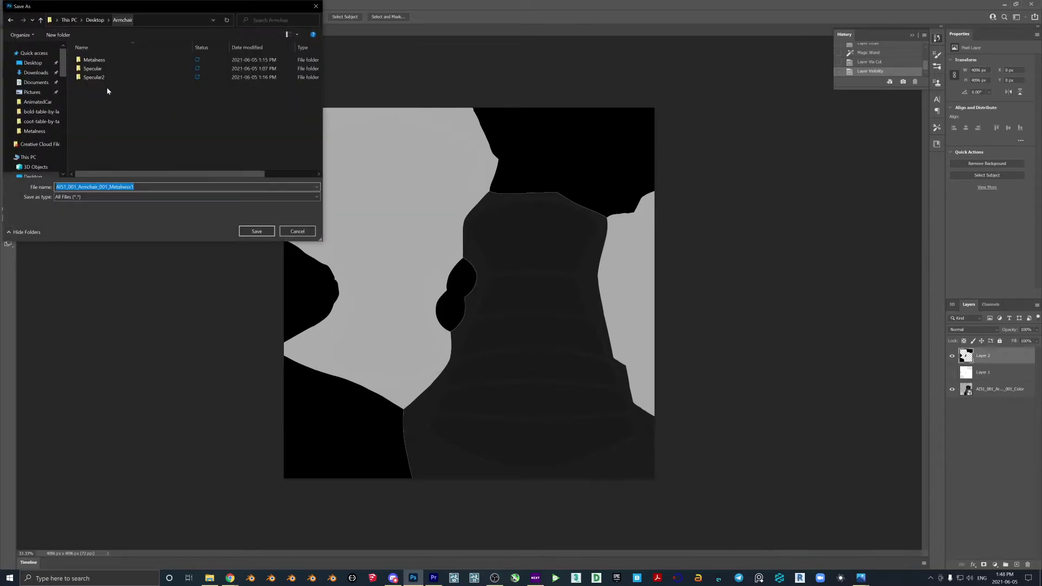
{"action": "double_click", "coordinate": [94, 77]}
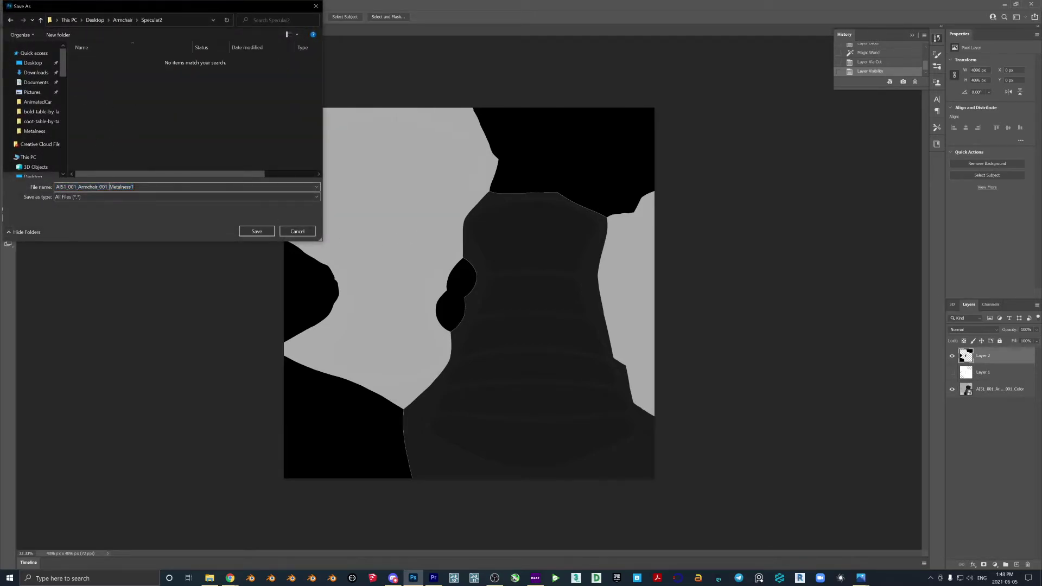
{"action": "key", "text": "Return"}
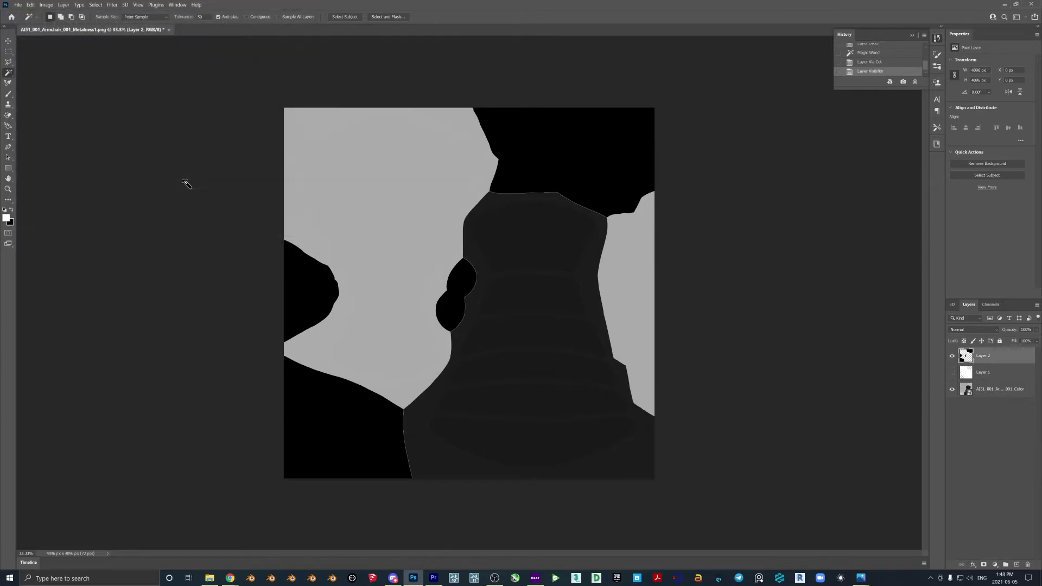
Step: Compare layers, ending with Layer 2 hidden and the white Layer 1 shown over the Color map
{"action": "left_click", "coordinate": [979, 421]}
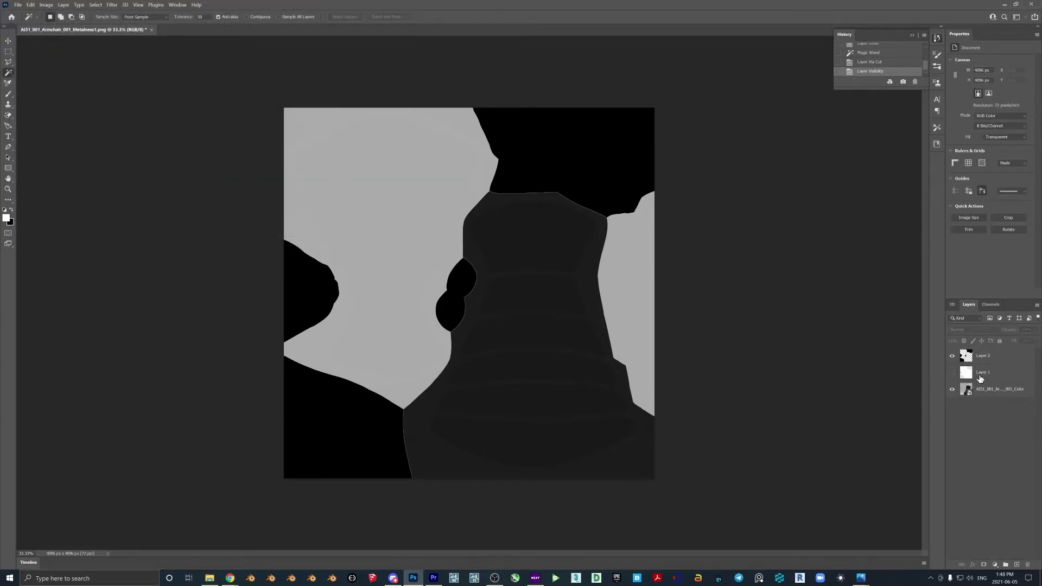
{"action": "left_click", "coordinate": [952, 358]}
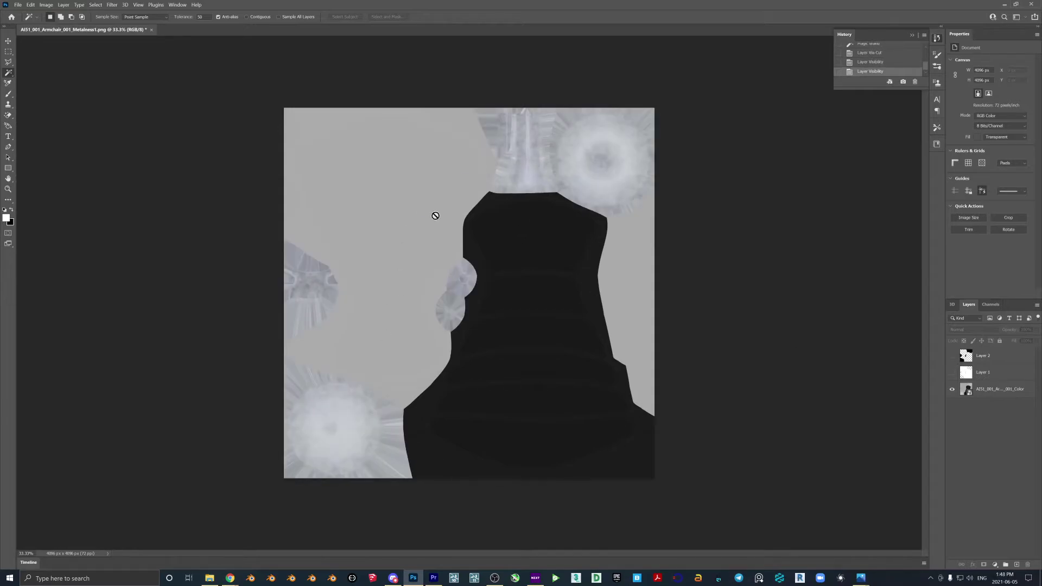
{"action": "left_click", "coordinate": [952, 373]}
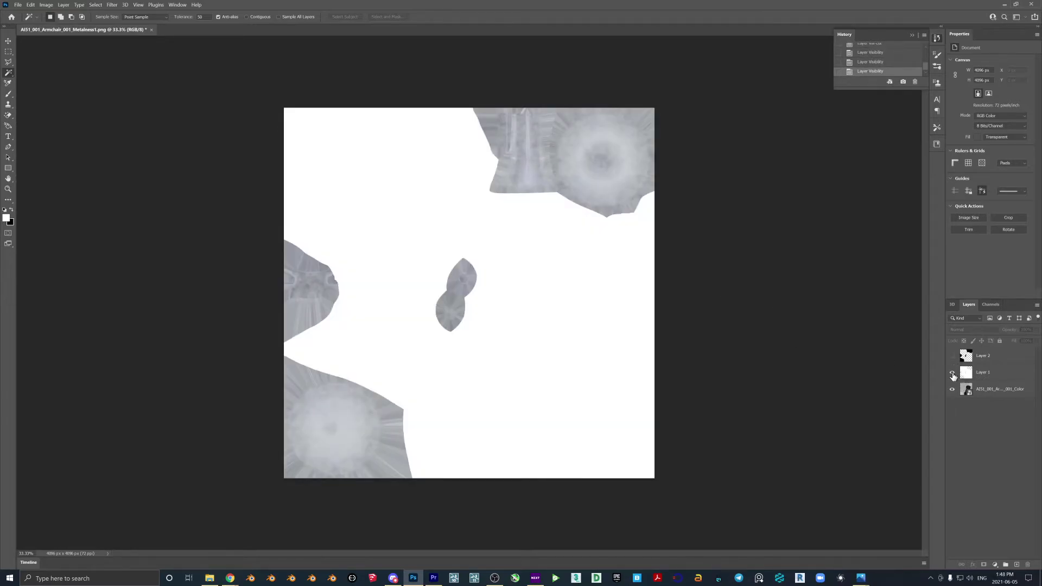
{"action": "left_click", "coordinate": [951, 356]}
{"action": "left_click", "coordinate": [952, 373]}
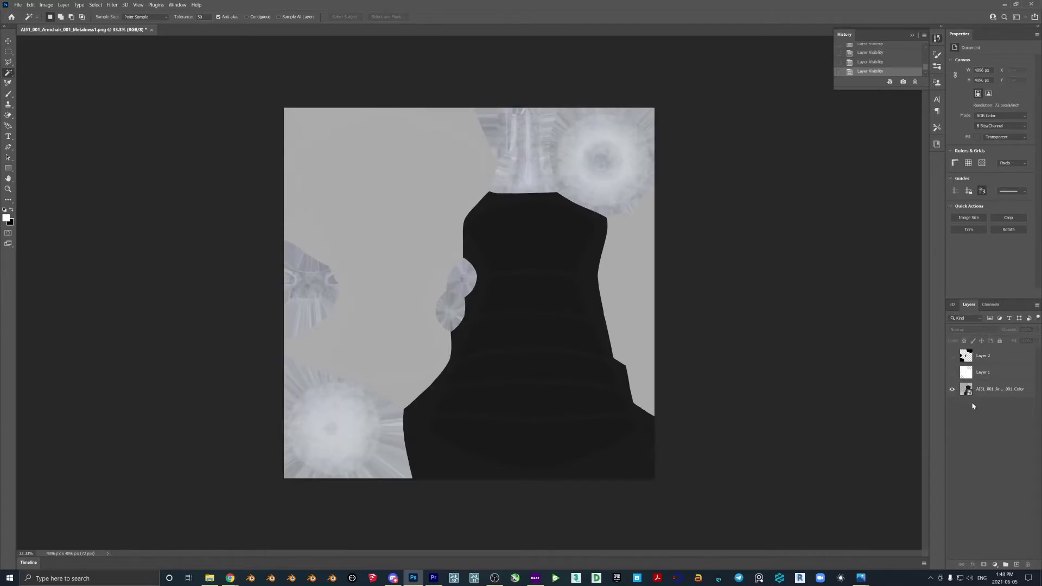
{"action": "left_click", "coordinate": [953, 373]}
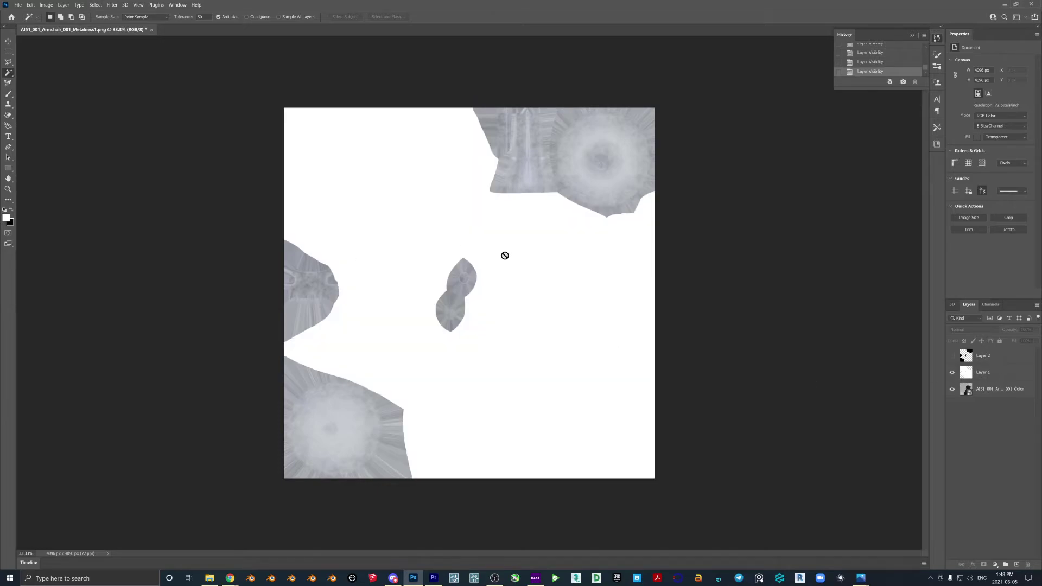
Step: Quick-export the map as AI51_001_Armchair_001_Reflection, replacing Metalness1 in the name
{"action": "left_click", "coordinate": [17, 6]}
{"action": "mouse_move", "coordinate": [81, 116]}
{"action": "left_click", "coordinate": [132, 117]}
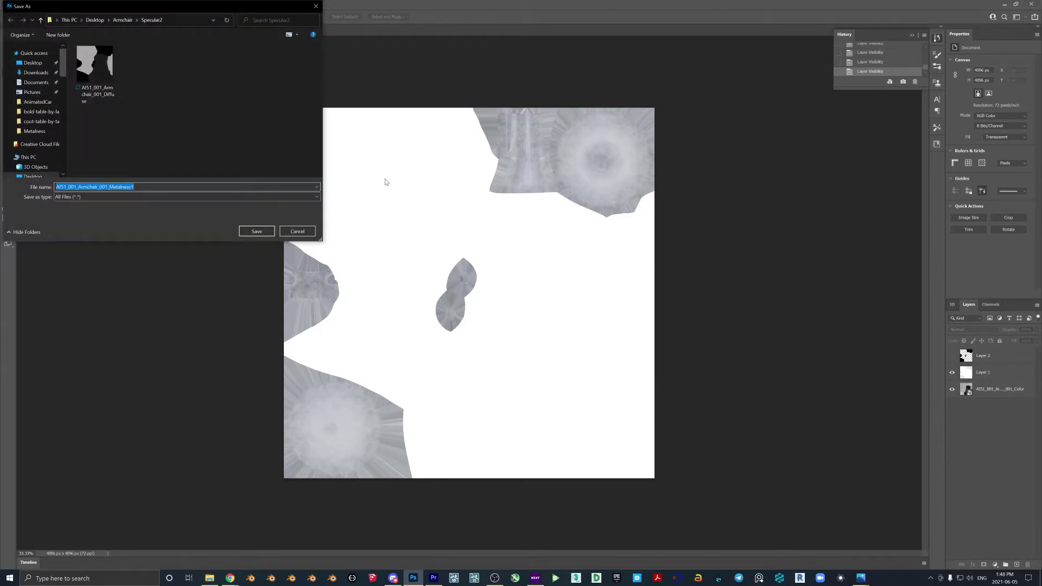
{"action": "double_click", "coordinate": [111, 187]}
{"action": "type", "text": "R"}
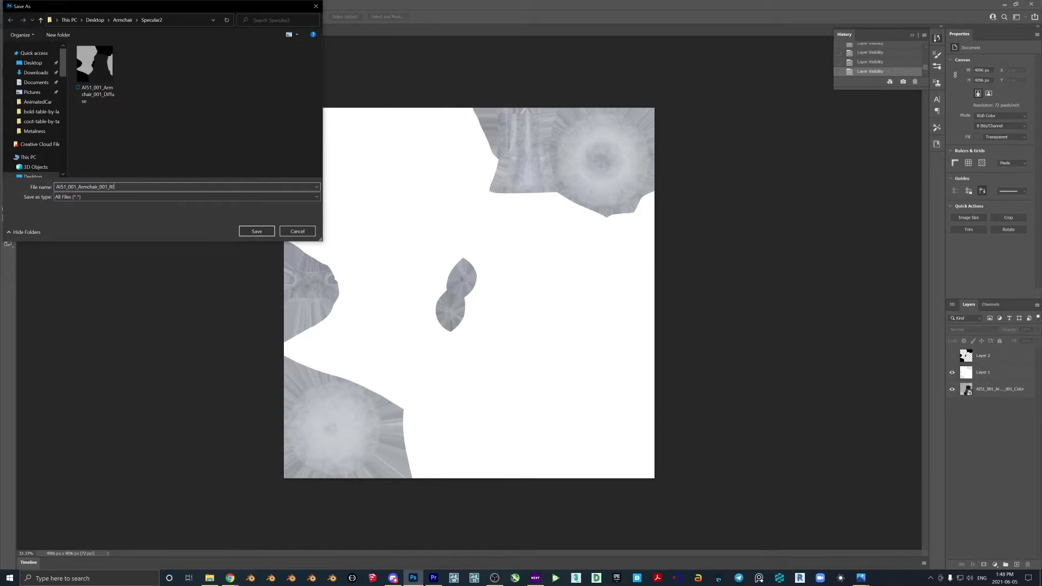
{"action": "type", "text": "eflection"}
{"action": "key", "text": "Return"}
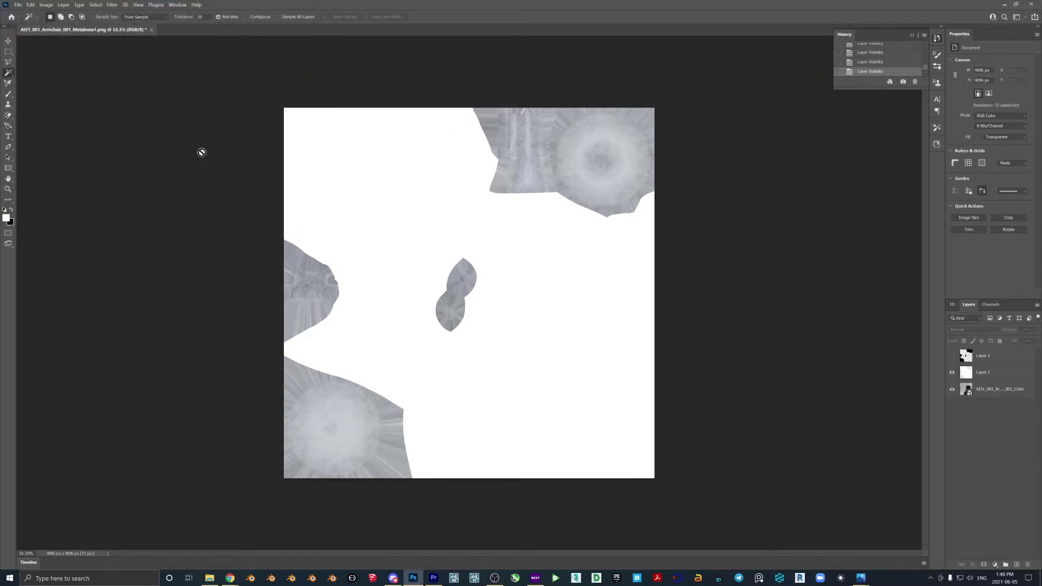
Step: Close the current document without saving, then open the Roughness map and invert it
{"action": "left_click", "coordinate": [151, 29]}
{"action": "left_click", "coordinate": [545, 218]}
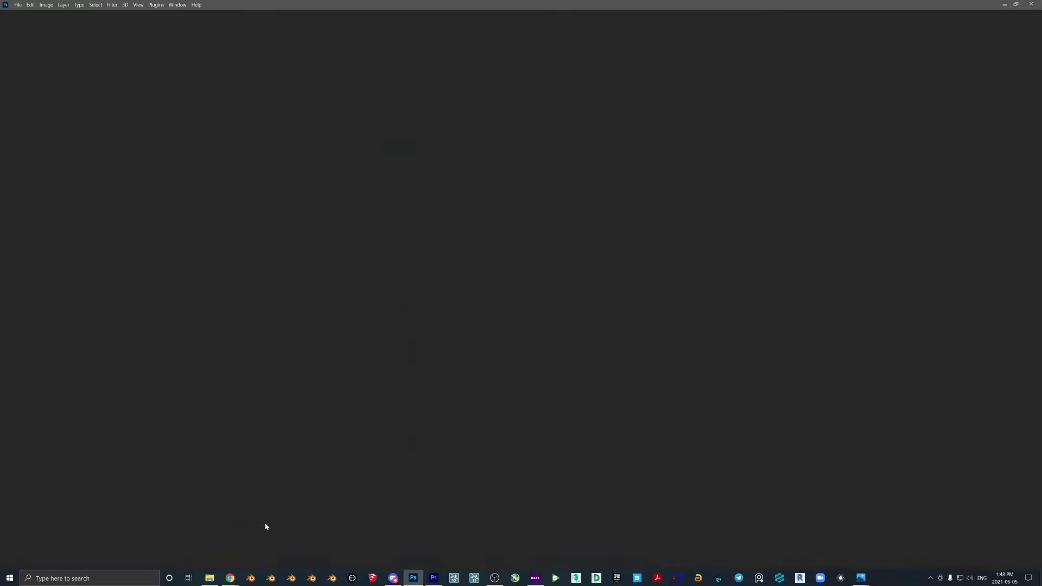
{"action": "left_click", "coordinate": [210, 578]}
{"action": "left_click_drag", "start_coordinate": [383, 149], "coordinate": [569, 204]}
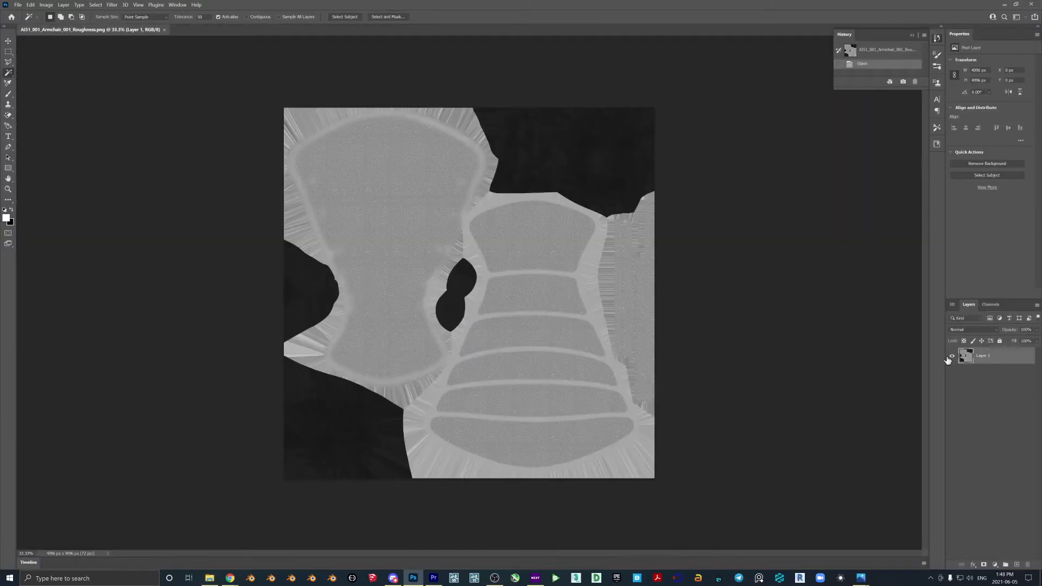
{"action": "key", "text": "ctrl+i"}
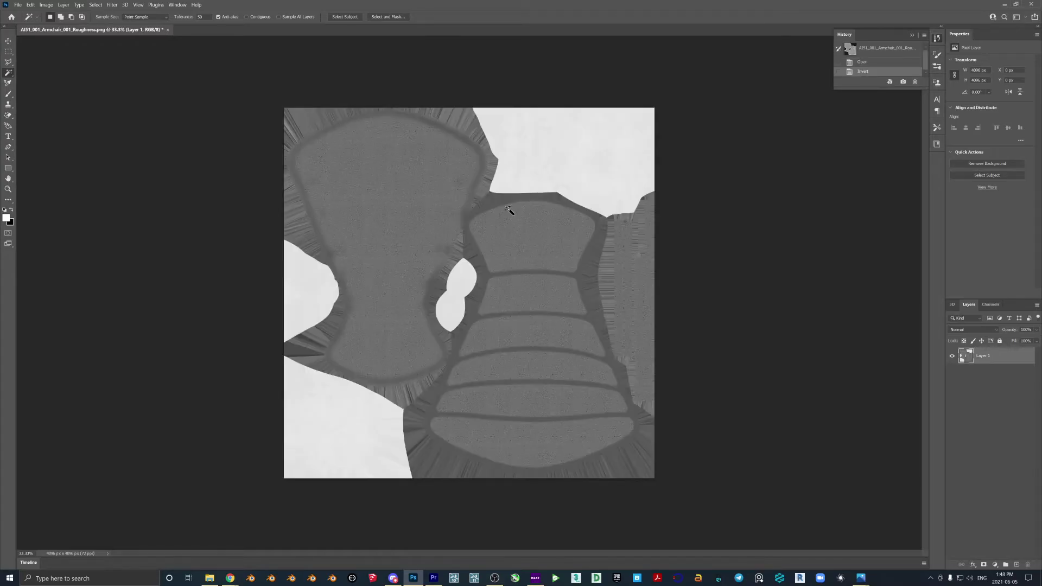
Step: Save the inverted map into Specular2 as AI51_001_Armchair_001_Glossiness
{"action": "left_click", "coordinate": [31, 5]}
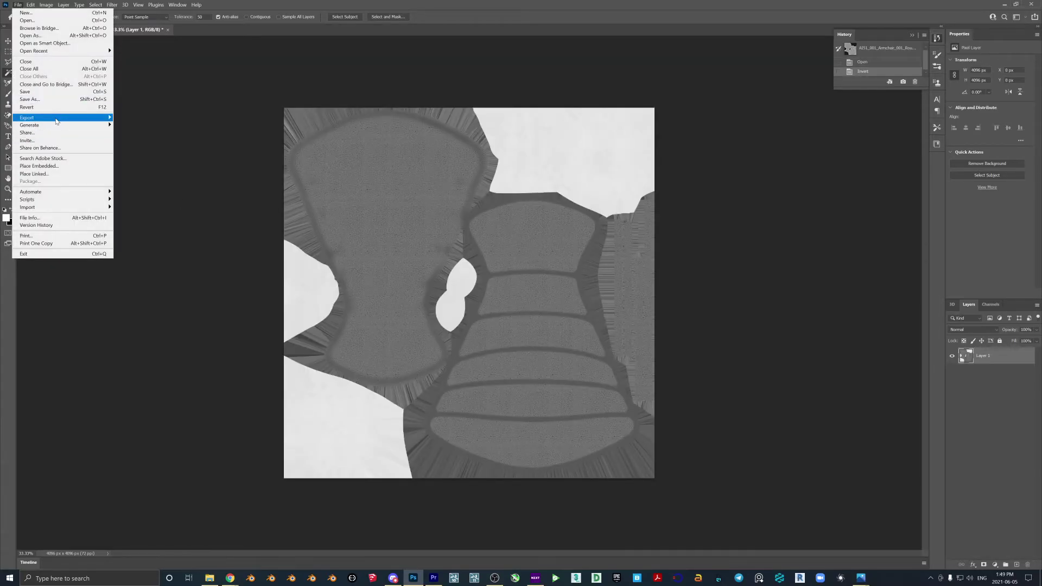
{"action": "mouse_move", "coordinate": [81, 117]}
{"action": "left_click", "coordinate": [162, 117]}
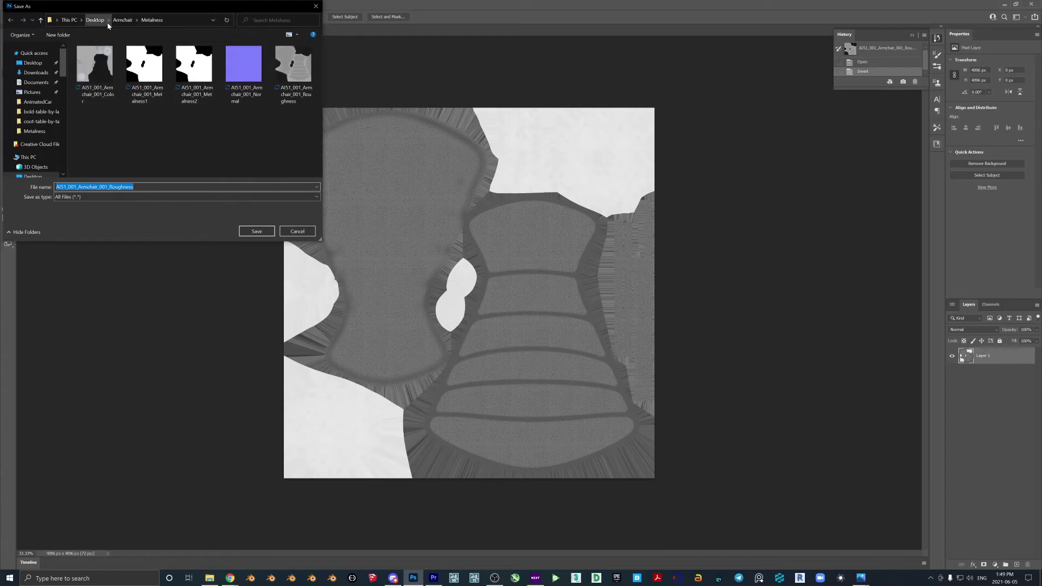
{"action": "left_click", "coordinate": [122, 20]}
{"action": "double_click", "coordinate": [99, 78]}
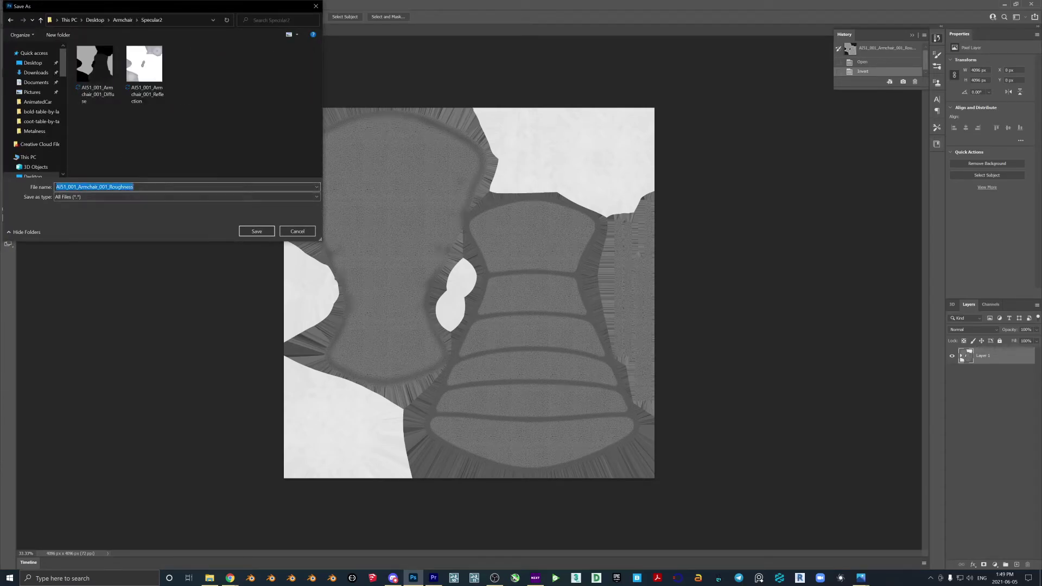
{"action": "left_click_drag", "start_coordinate": [108, 187], "coordinate": [135, 188]}
{"action": "type", "text": "_Glos"}
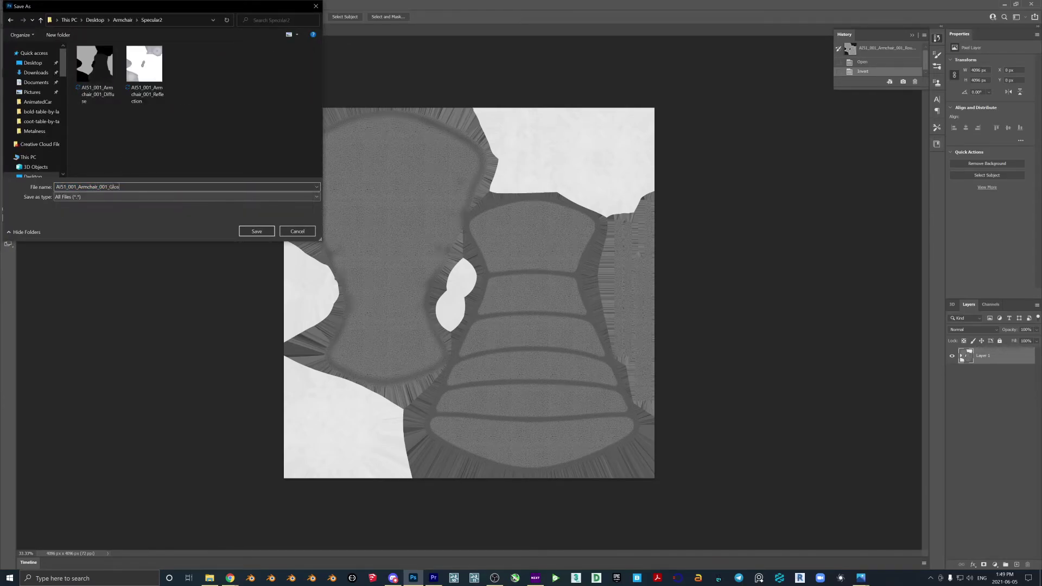
{"action": "type", "text": "sines"}
{"action": "key", "text": "Return"}
Step: Copy the Normal map from the Metalness folder and paste it into Specular2
{"action": "left_click", "coordinate": [209, 577]}
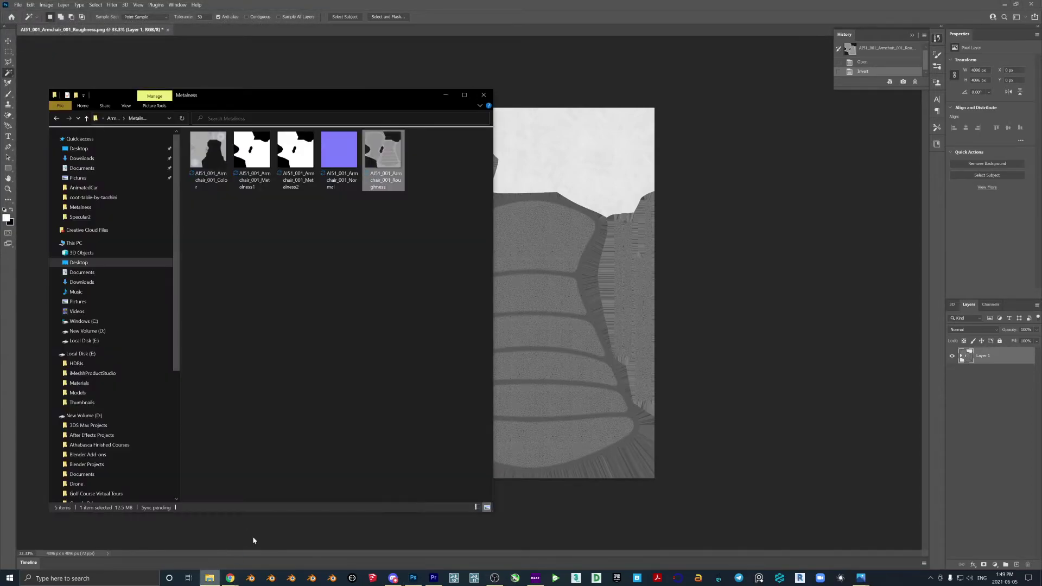
{"action": "right_click", "coordinate": [342, 162]}
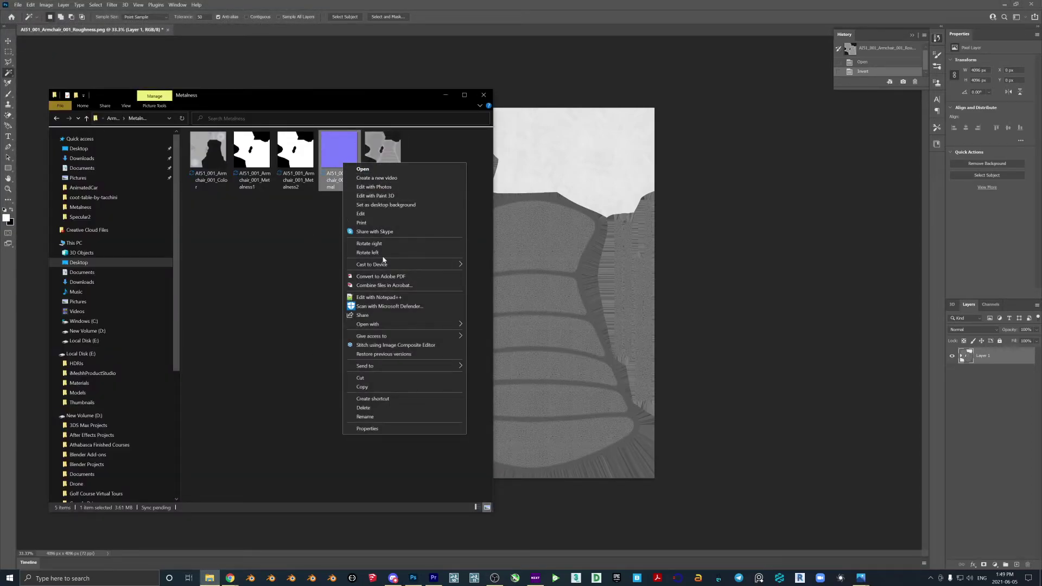
{"action": "left_click", "coordinate": [364, 387]}
{"action": "left_click", "coordinate": [112, 119]}
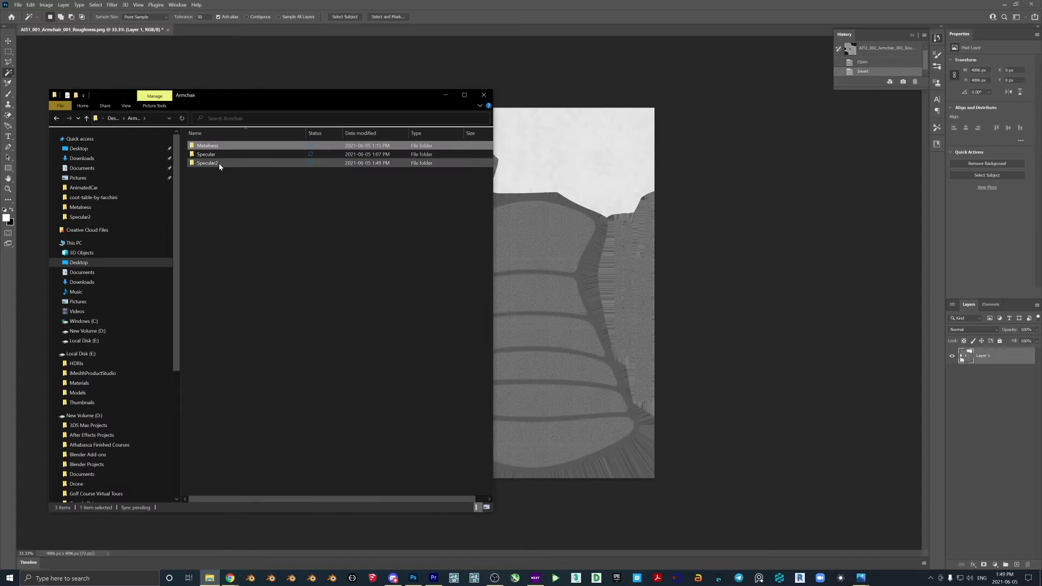
{"action": "double_click", "coordinate": [221, 164]}
{"action": "right_click", "coordinate": [268, 235]}
{"action": "left_click", "coordinate": [287, 291]}
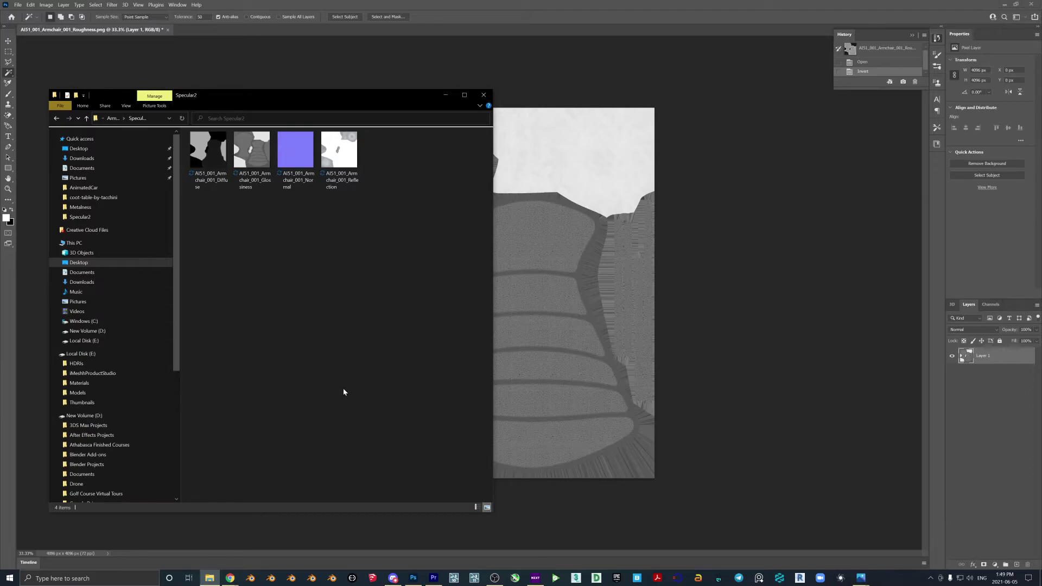
{"action": "left_click", "coordinate": [445, 95]}
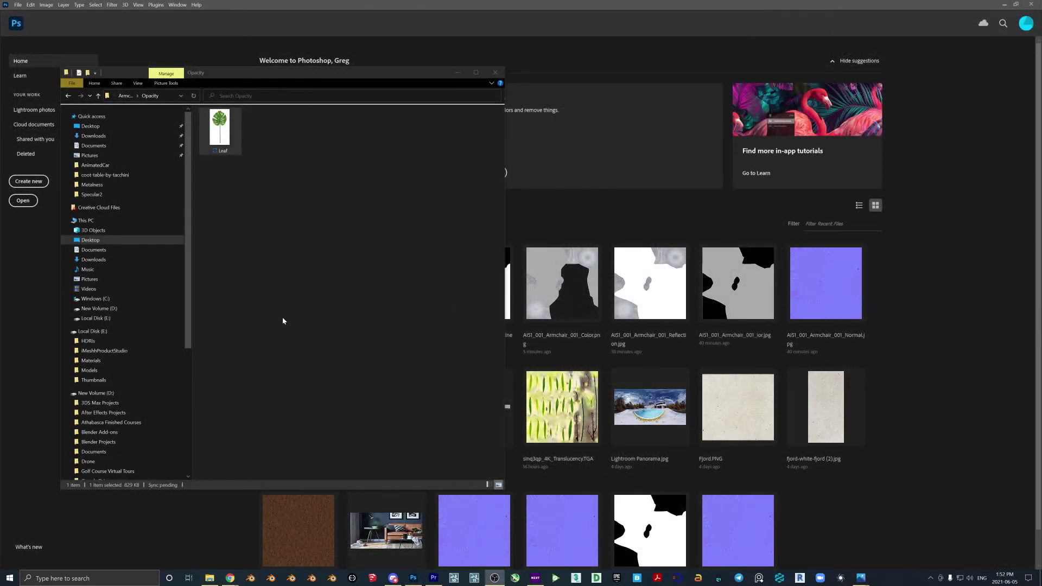
Step: Preview the Leaf image from the Opacity folder in Photos, then close the viewer
{"action": "double_click", "coordinate": [232, 136]}
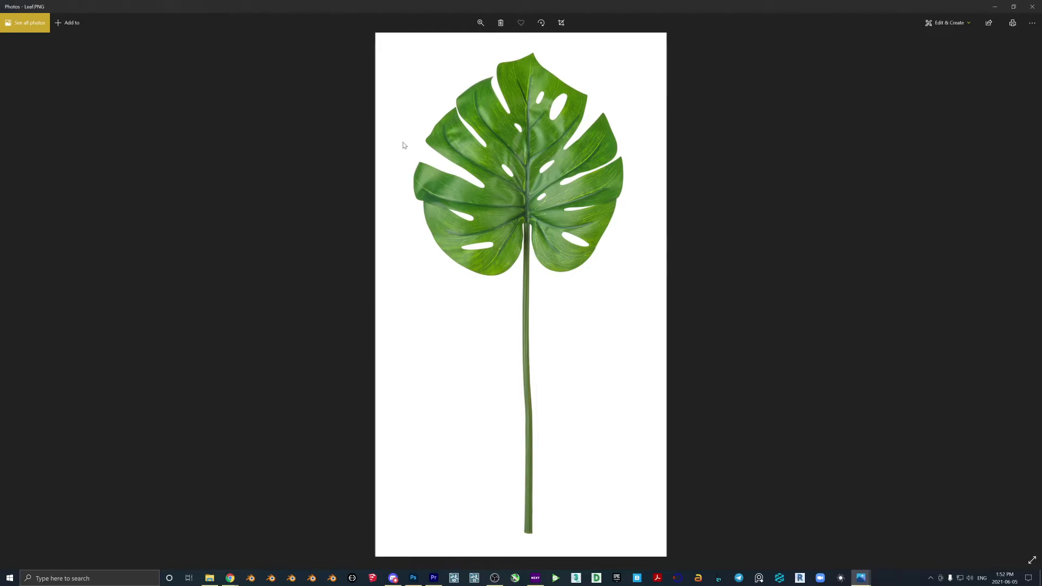
{"action": "double_click", "coordinate": [520, 6]}
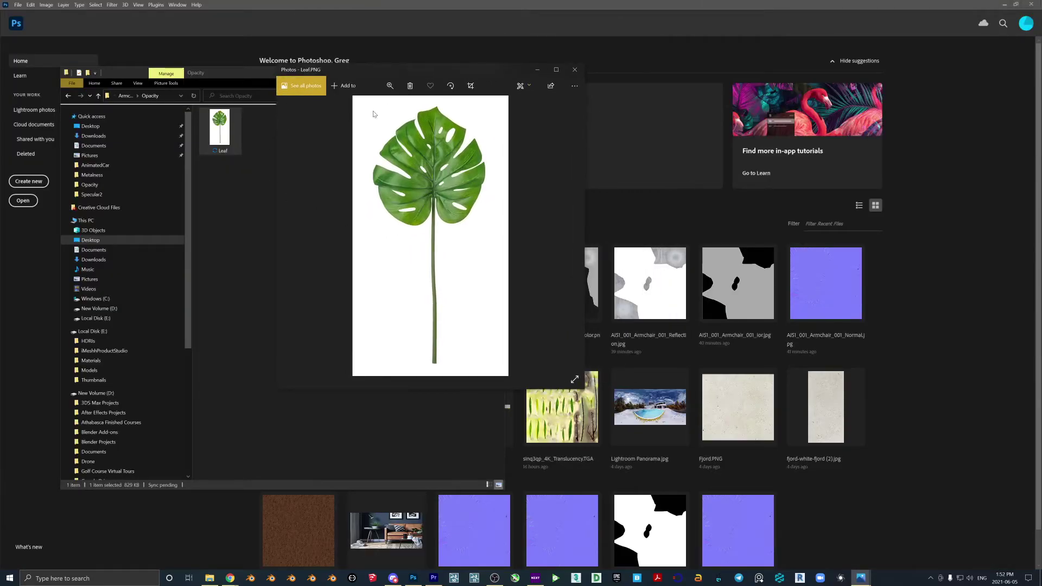
{"action": "left_click", "coordinate": [574, 70]}
Step: Open Leaf.PNG in Photoshop and cut its white background onto a new Layer 2 with Layer Via Cut
{"action": "left_click_drag", "start_coordinate": [219, 130], "coordinate": [615, 235]}
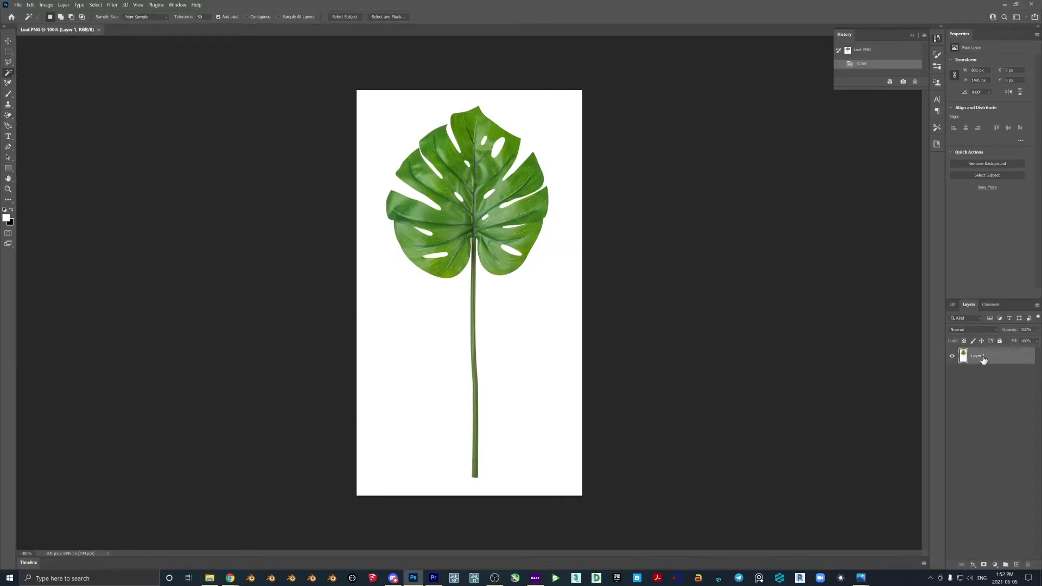
{"action": "left_click", "coordinate": [529, 338]}
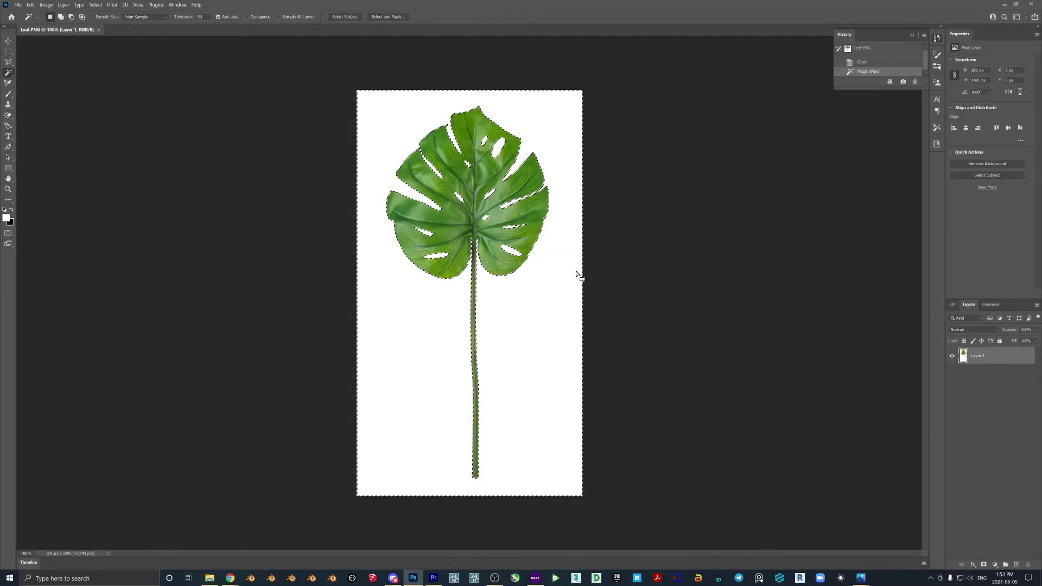
{"action": "right_click", "coordinate": [535, 299]}
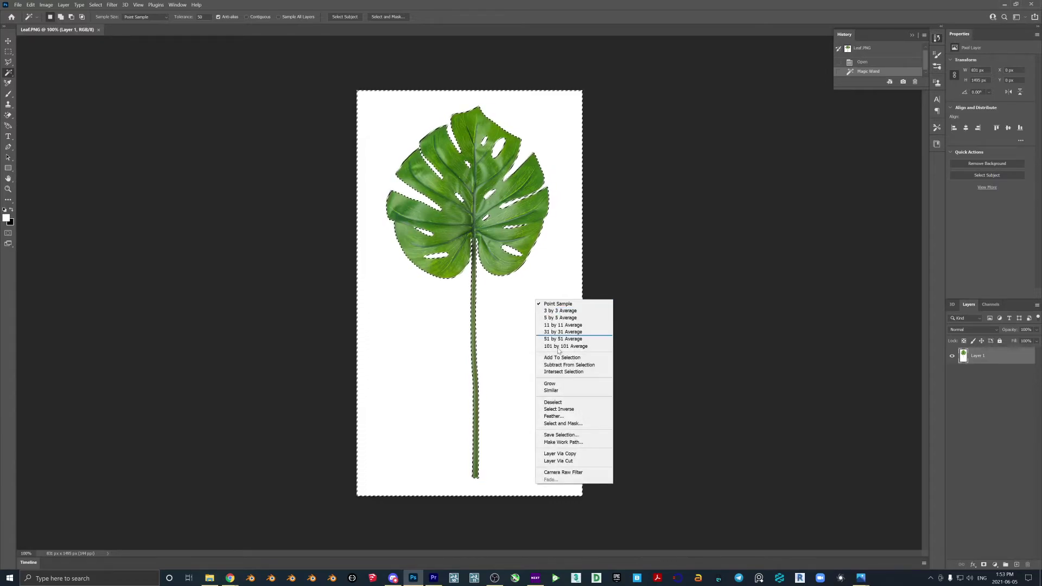
{"action": "left_click", "coordinate": [559, 461]}
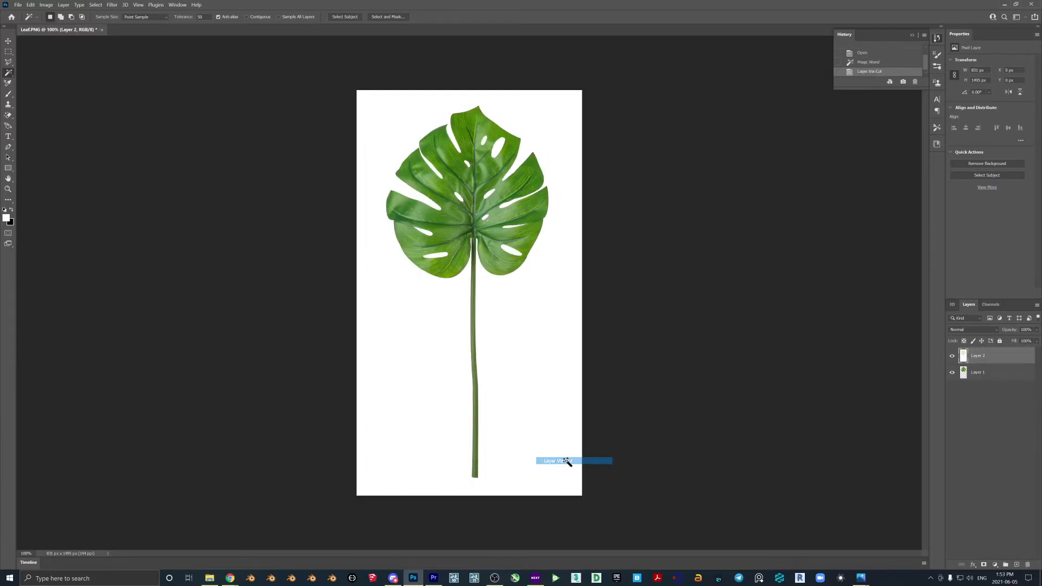
Step: Toggle Layer 2's visibility to check the separation, then select Layer 1 with the leaf
{"action": "left_click", "coordinate": [953, 357]}
{"action": "left_click", "coordinate": [953, 357]}
{"action": "left_click", "coordinate": [952, 357]}
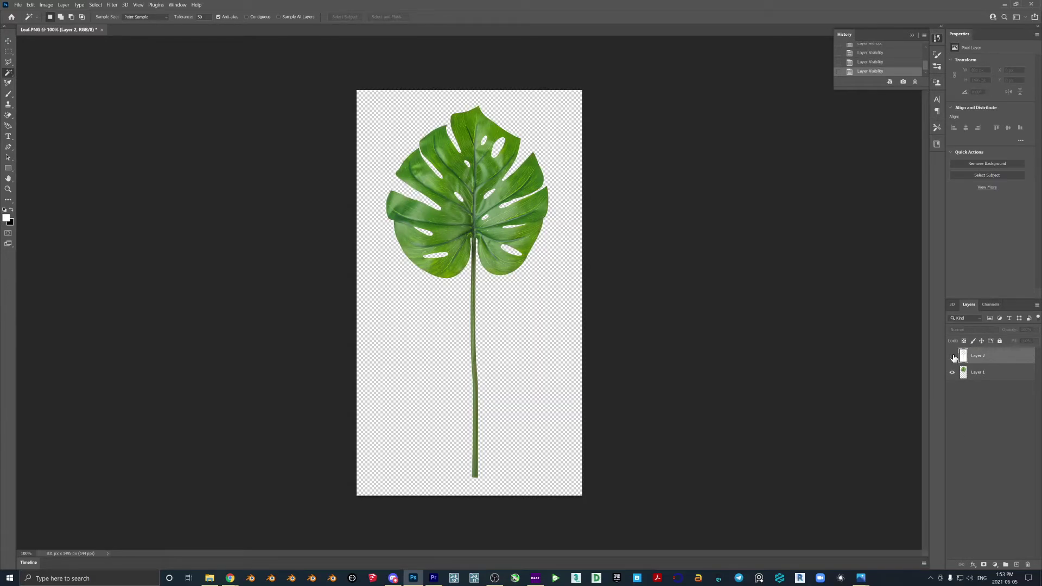
{"action": "left_click", "coordinate": [952, 357]}
{"action": "left_click", "coordinate": [977, 376]}
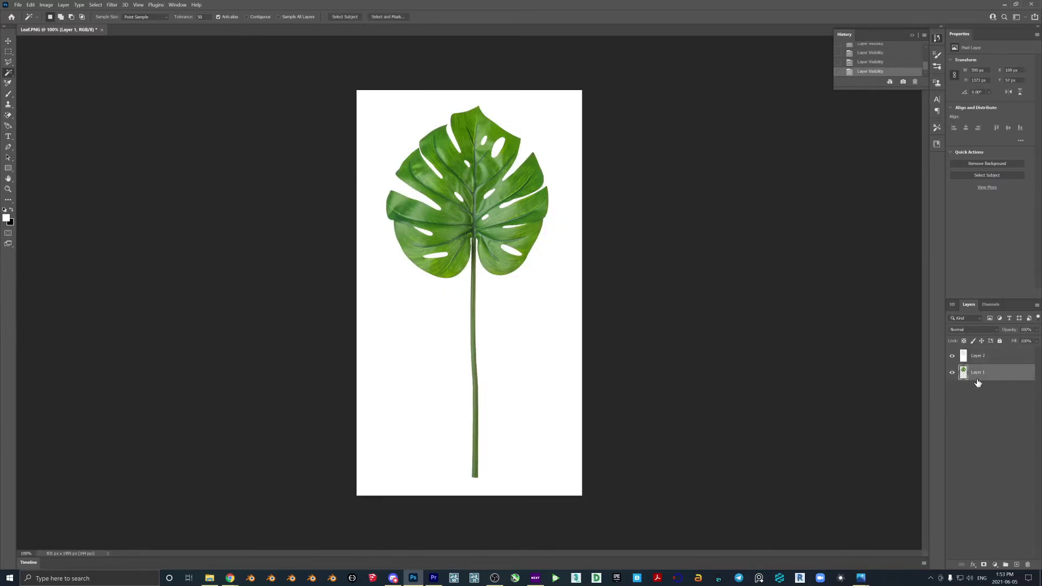
Step: Apply a Camera Raw Filter with Exposure -5.00, Whites -100 and Blacks -100 to the leaf
{"action": "left_click", "coordinate": [113, 5]}
{"action": "left_click", "coordinate": [141, 62]}
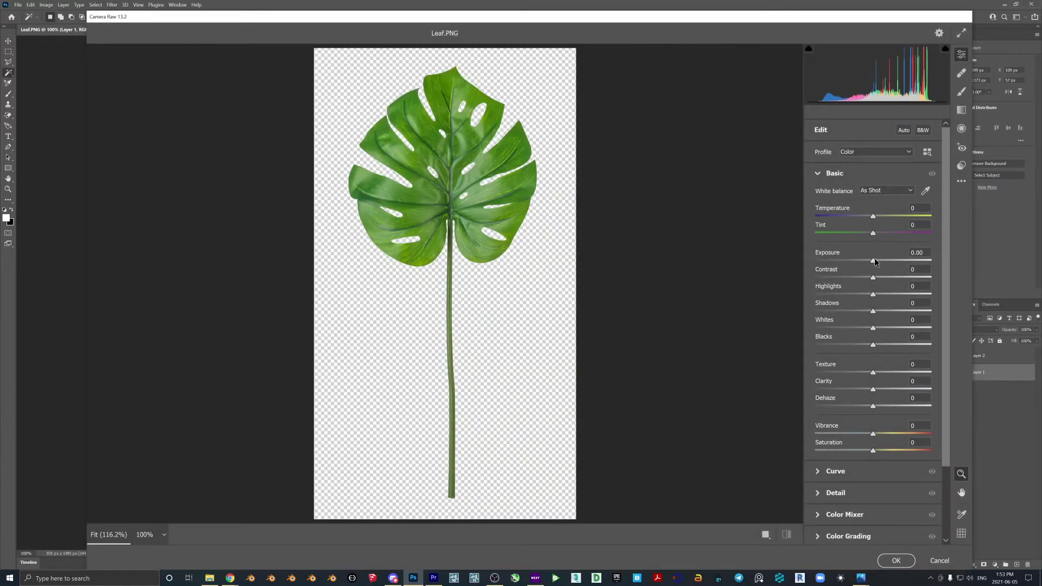
{"action": "left_click_drag", "start_coordinate": [872, 261], "coordinate": [763, 256]}
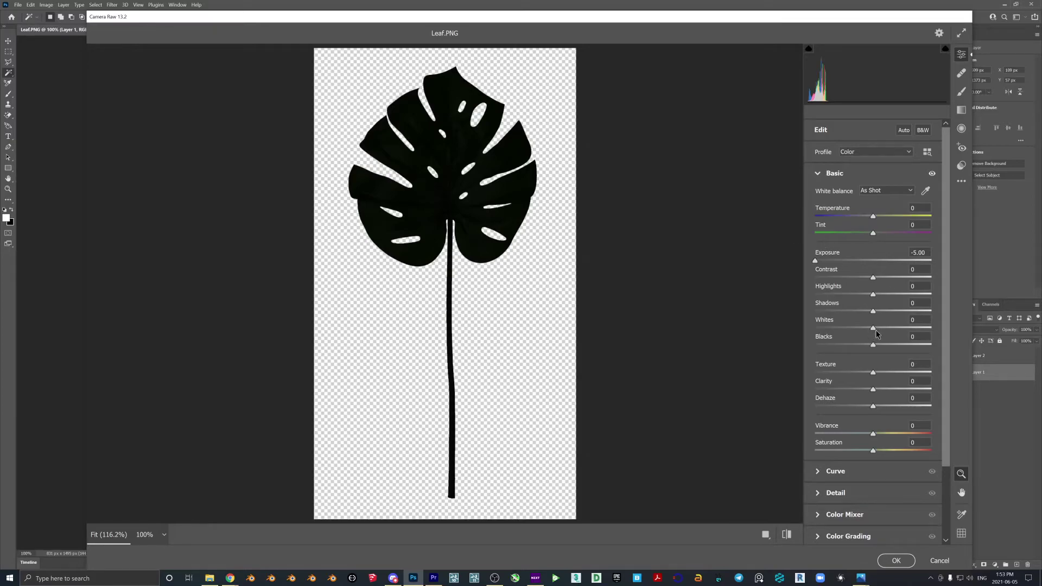
{"action": "left_click_drag", "start_coordinate": [875, 331], "coordinate": [811, 332]}
{"action": "left_click_drag", "start_coordinate": [874, 344], "coordinate": [644, 282]}
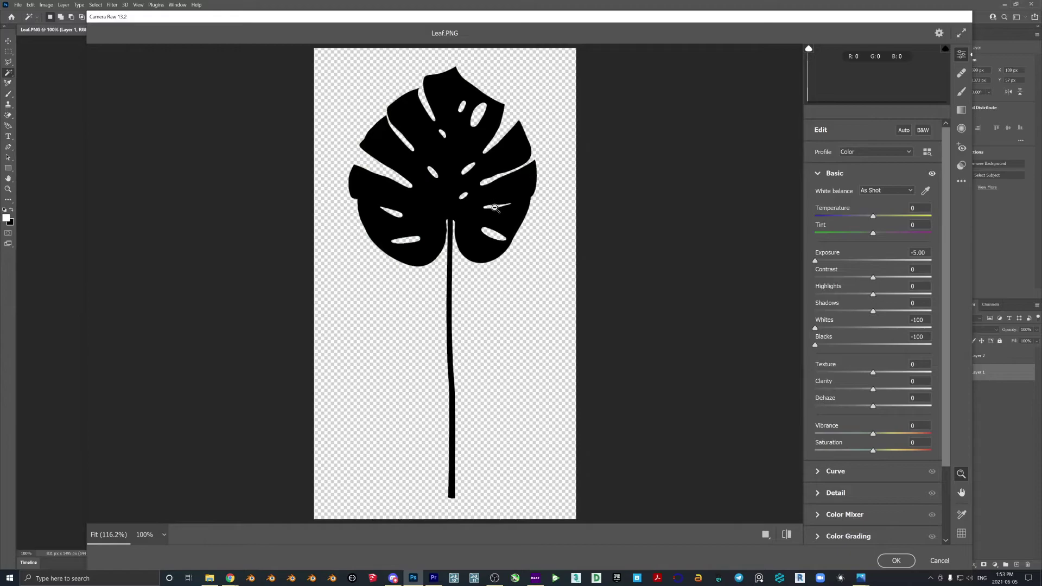
{"action": "left_click", "coordinate": [894, 561]}
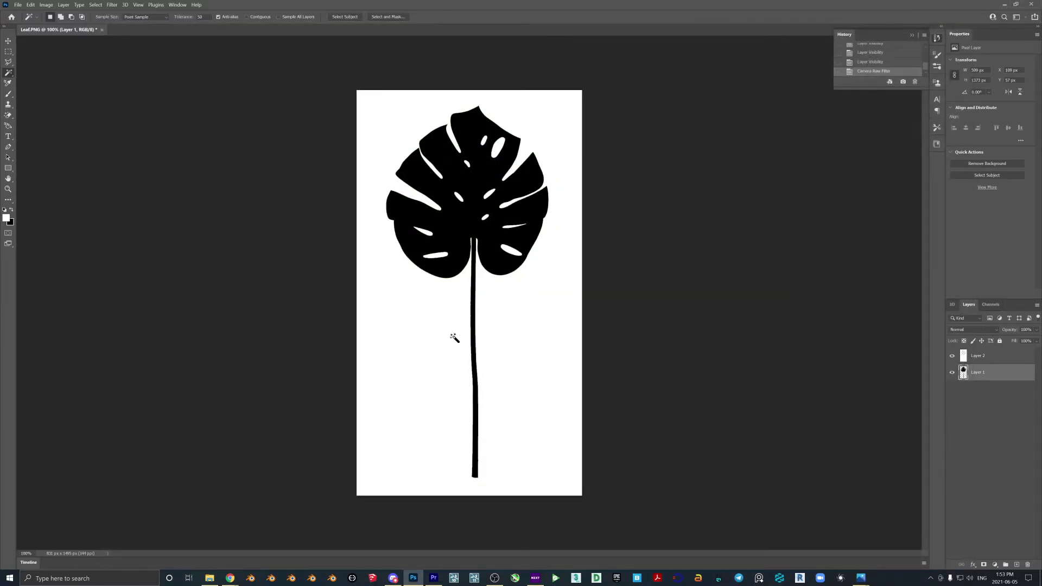
Step: Export the black-and-white leaf as Opacity.png in the Opacity folder
{"action": "left_click", "coordinate": [18, 4]}
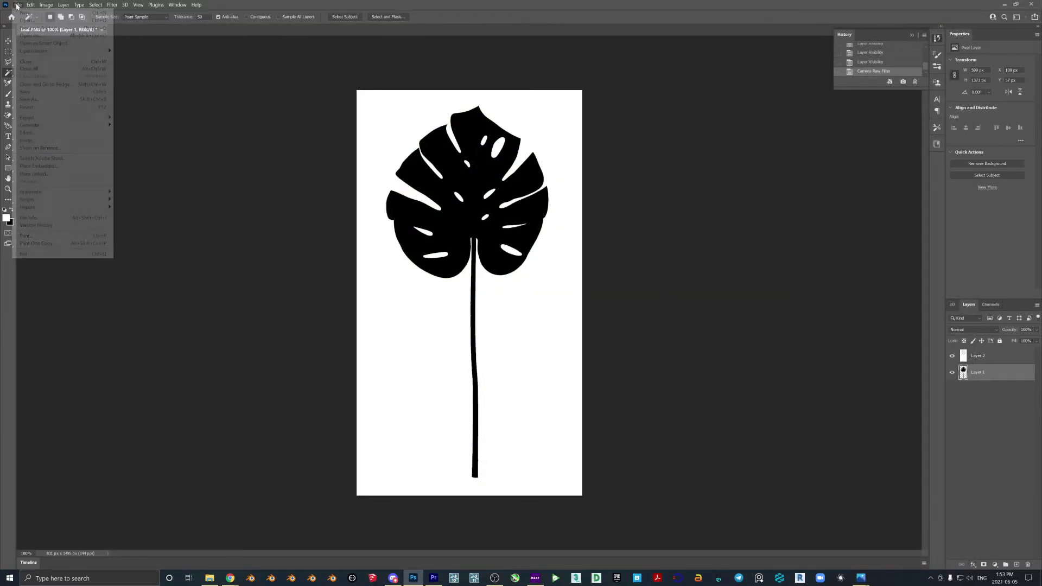
{"action": "mouse_move", "coordinate": [82, 117]}
{"action": "left_click", "coordinate": [126, 118]}
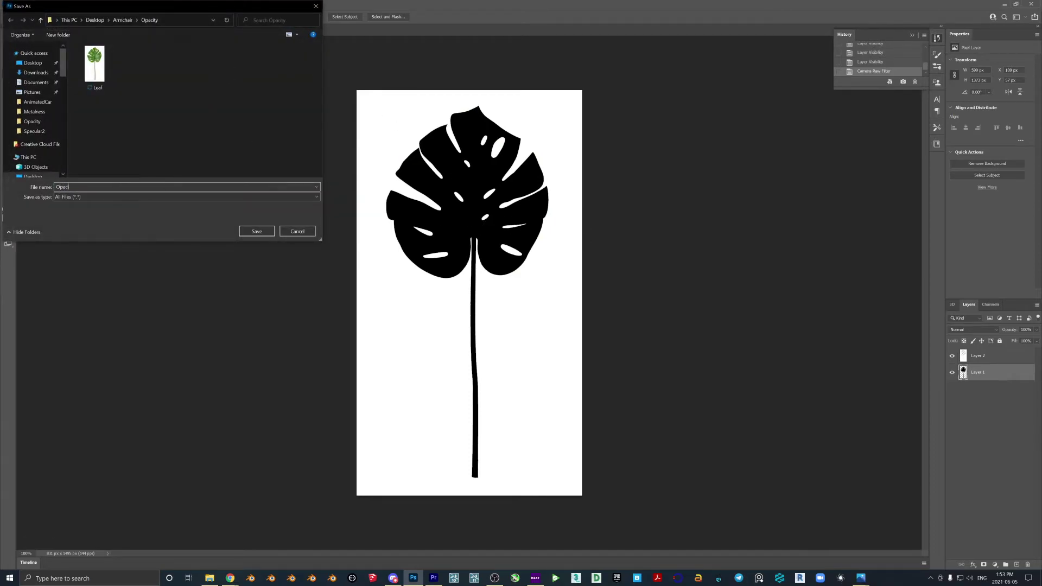
{"action": "key", "text": "Return"}
Step: Close Leaf.PNG without saving and open Opacity.png in Photoshop
{"action": "left_click", "coordinate": [102, 30]}
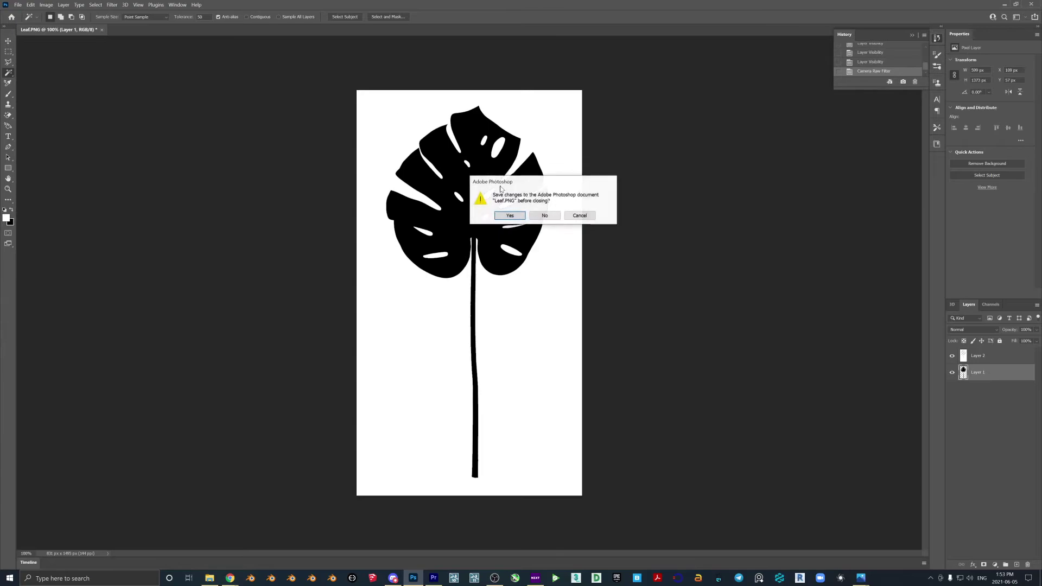
{"action": "left_click", "coordinate": [548, 214]}
{"action": "left_click", "coordinate": [209, 578]}
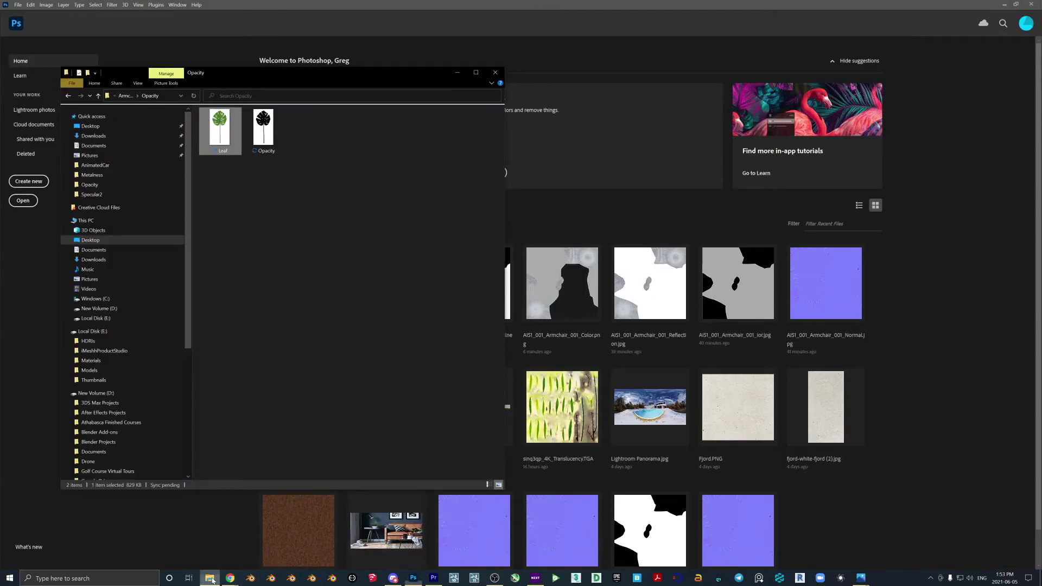
{"action": "left_click_drag", "start_coordinate": [256, 136], "coordinate": [405, 167]}
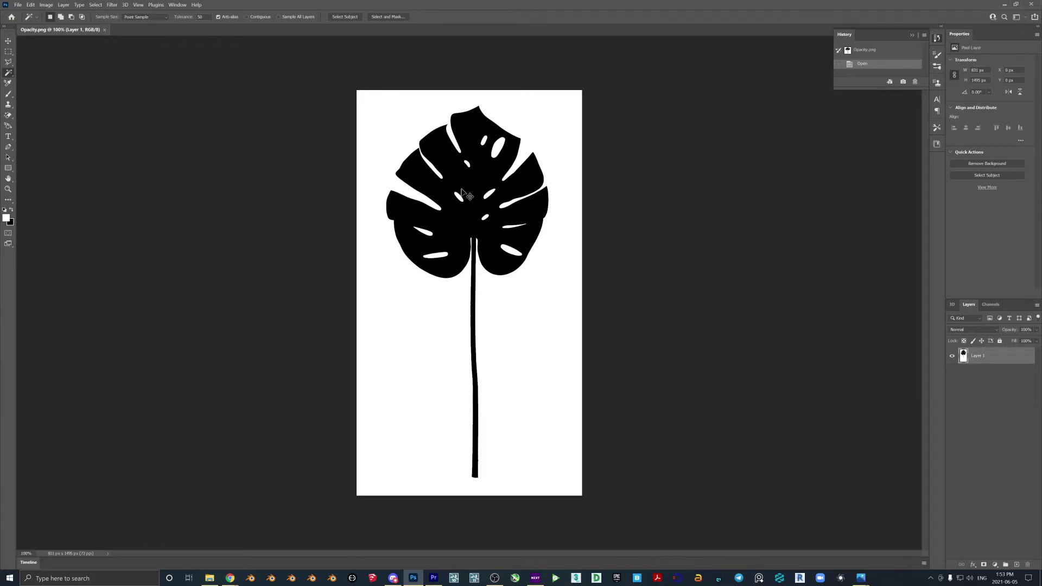
Step: Invert Opacity.png and revert it to black on white, then switch to File Explorer
{"action": "key", "text": "ctrl+i"}
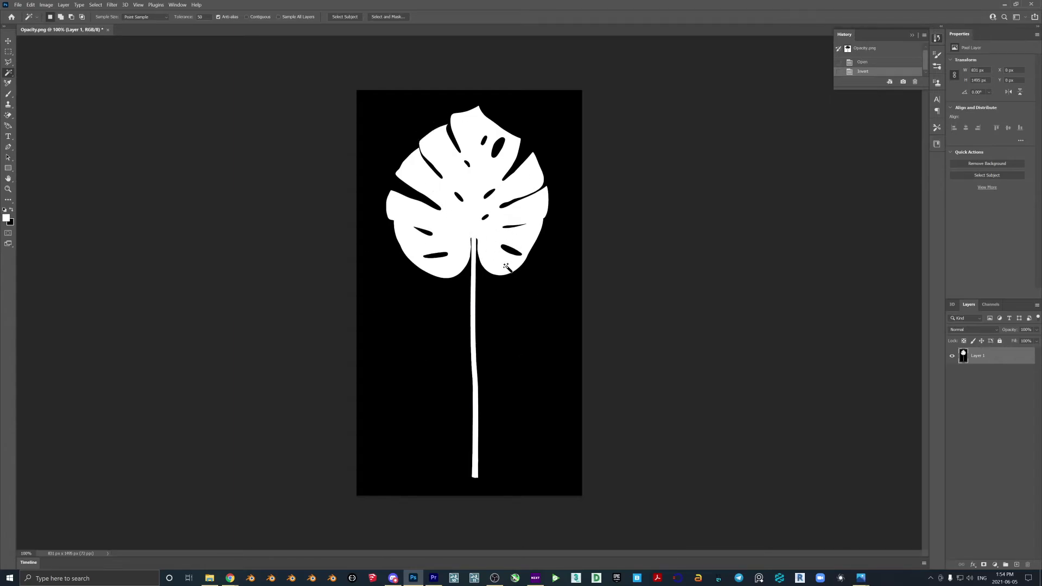
{"action": "key", "text": "ctrl+i"}
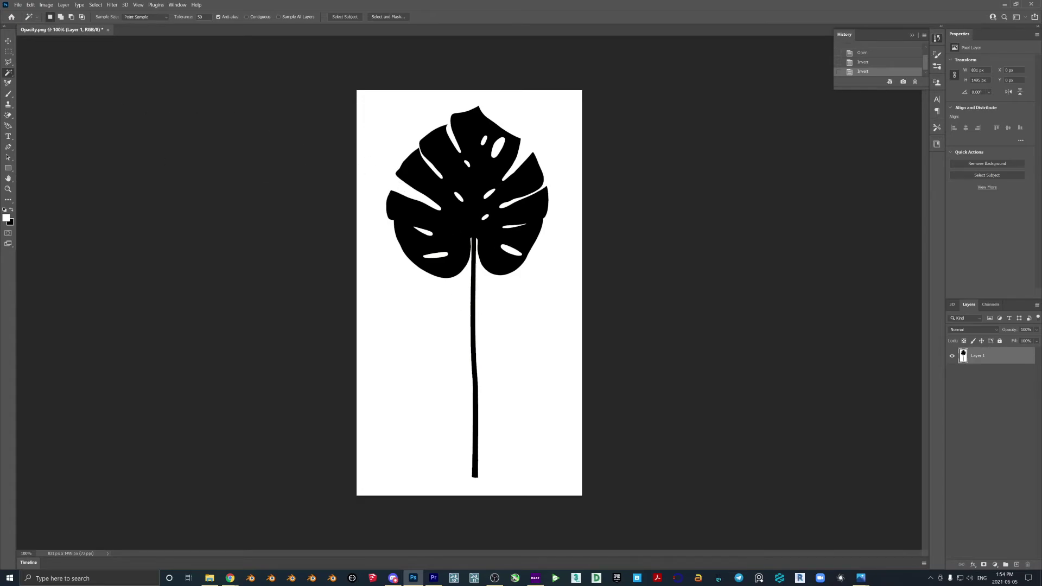
{"action": "key", "text": "alt+Tab"}
Step: Open the Specular folder and a second Explorer window placed on the right half
{"action": "double_click", "coordinate": [216, 143]}
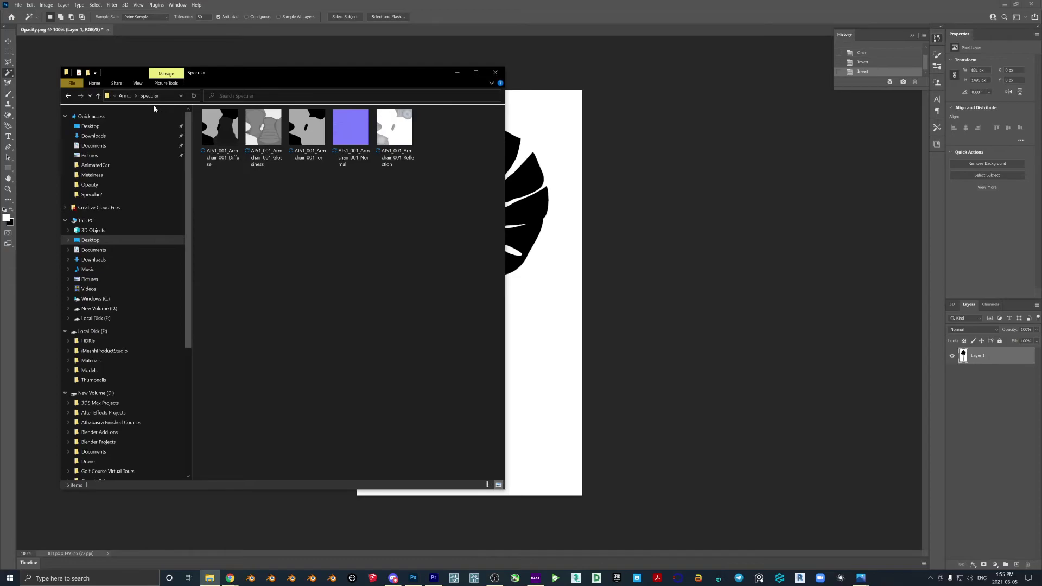
{"action": "right_click", "coordinate": [210, 576]}
{"action": "left_click", "coordinate": [187, 535]}
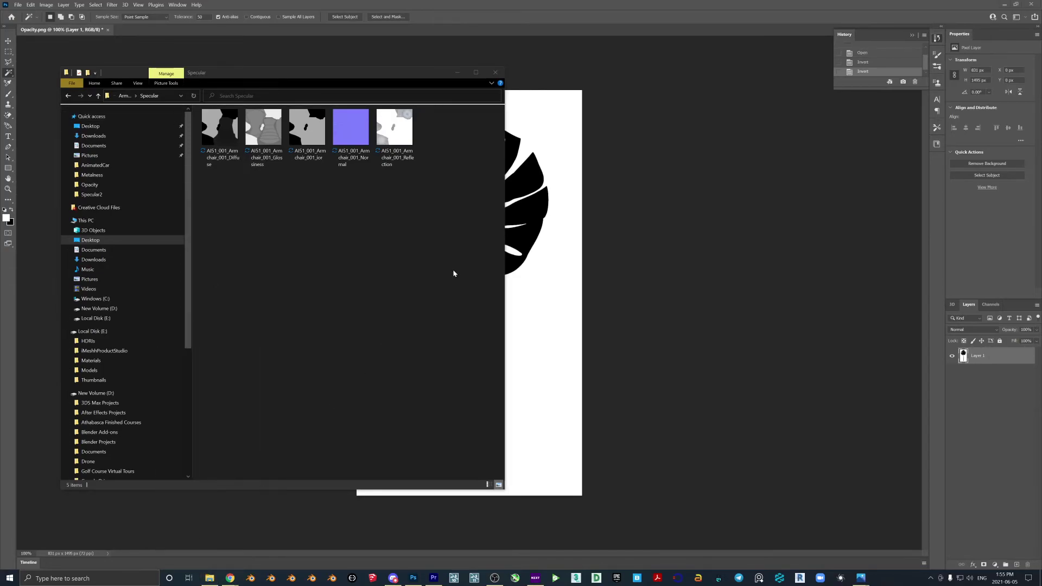
{"action": "left_click_drag", "start_coordinate": [376, 89], "coordinate": [822, 75]}
Step: Browse the new window to Desktop, into New Assets, and back to Desktop
{"action": "left_click", "coordinate": [597, 123]}
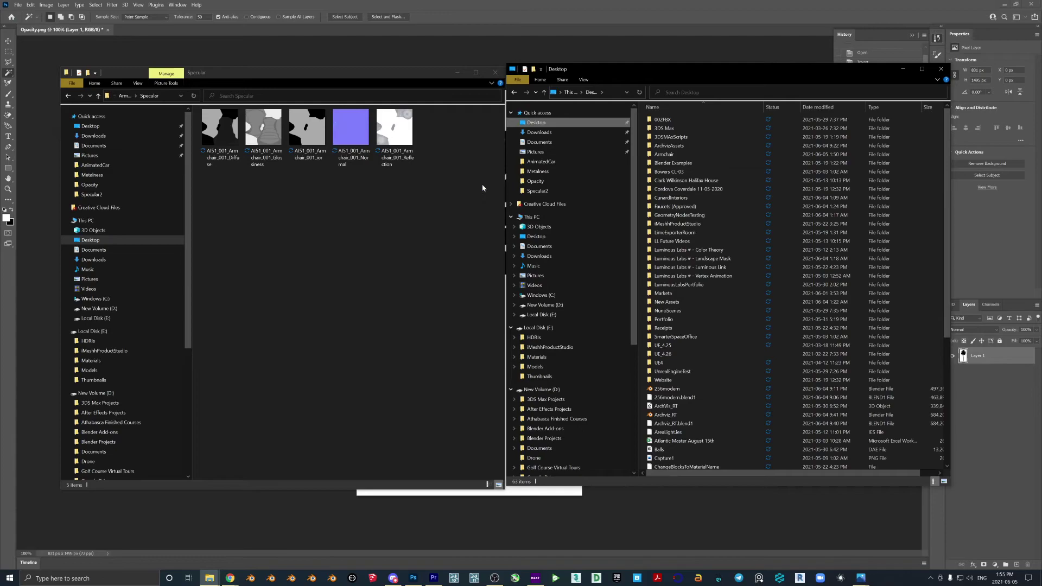
{"action": "left_click_drag", "start_coordinate": [437, 184], "coordinate": [366, 216]}
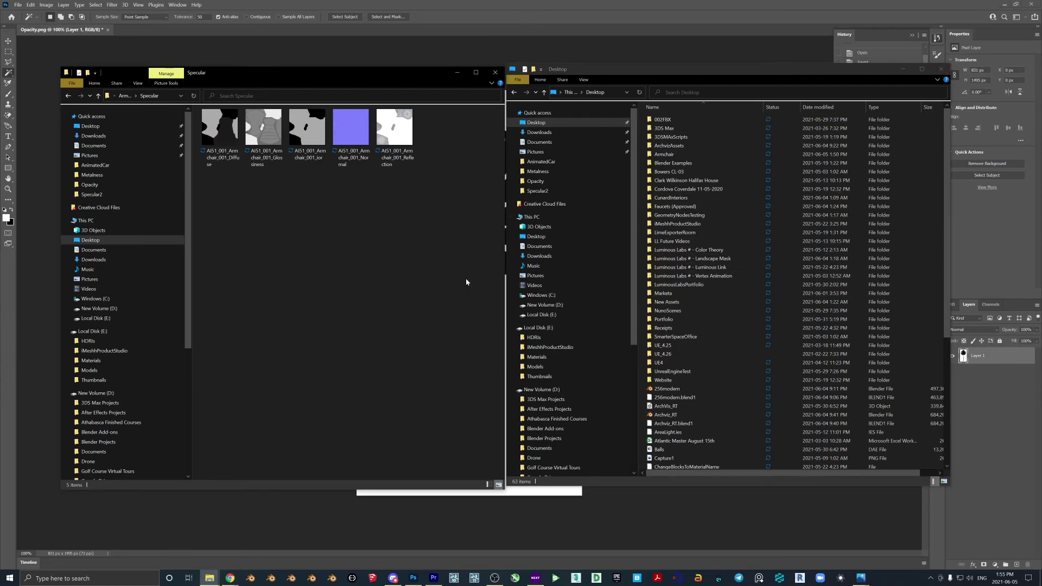
{"action": "double_click", "coordinate": [682, 303]}
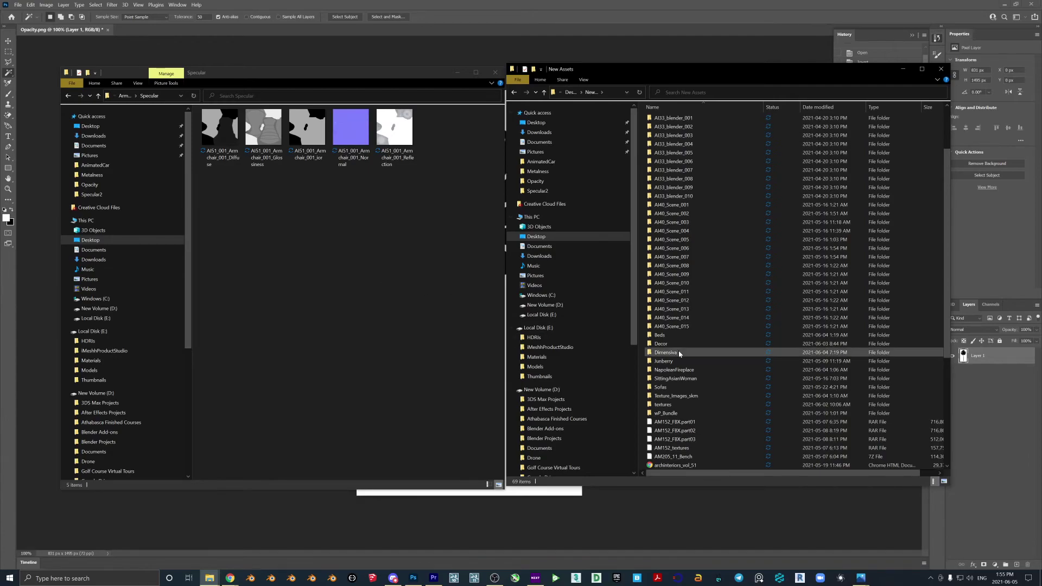
{"action": "key", "text": "alt+Left"}
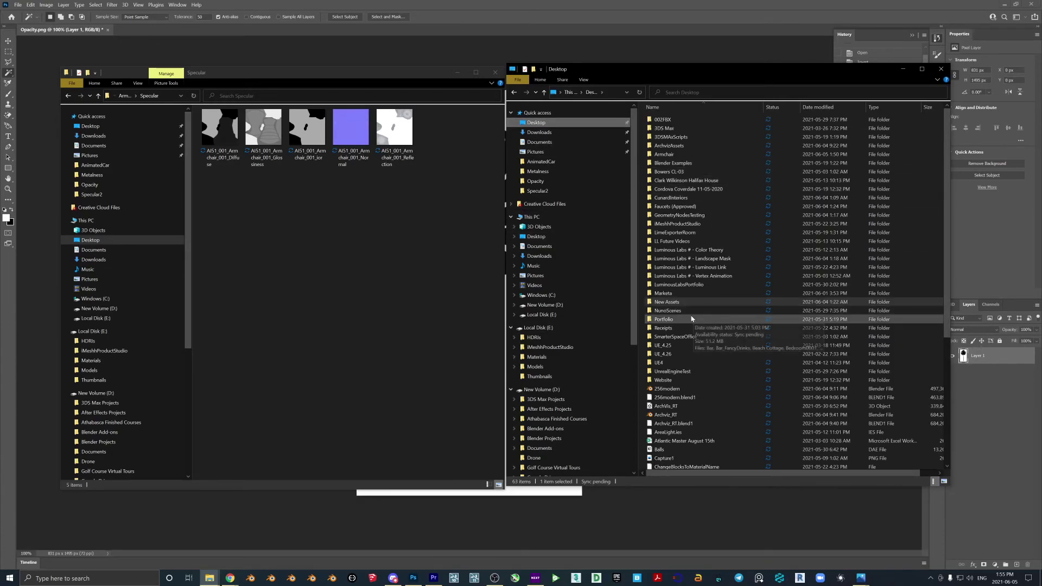
{"action": "double_click", "coordinate": [667, 154]}
{"action": "double_click", "coordinate": [665, 145]}
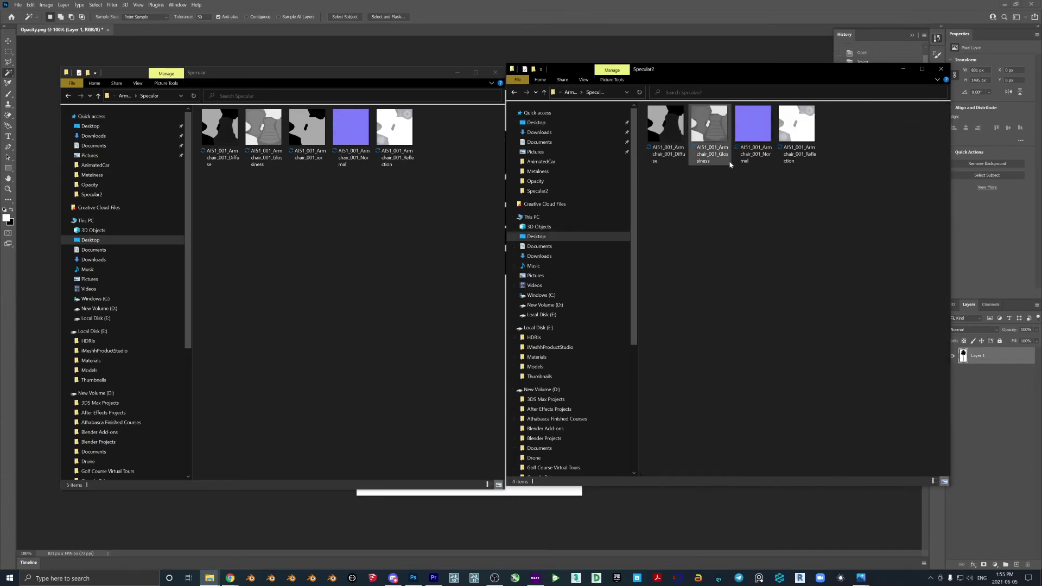
{"action": "left_click_drag", "start_coordinate": [672, 139], "coordinate": [227, 147]}
{"action": "double_click", "coordinate": [227, 146]}
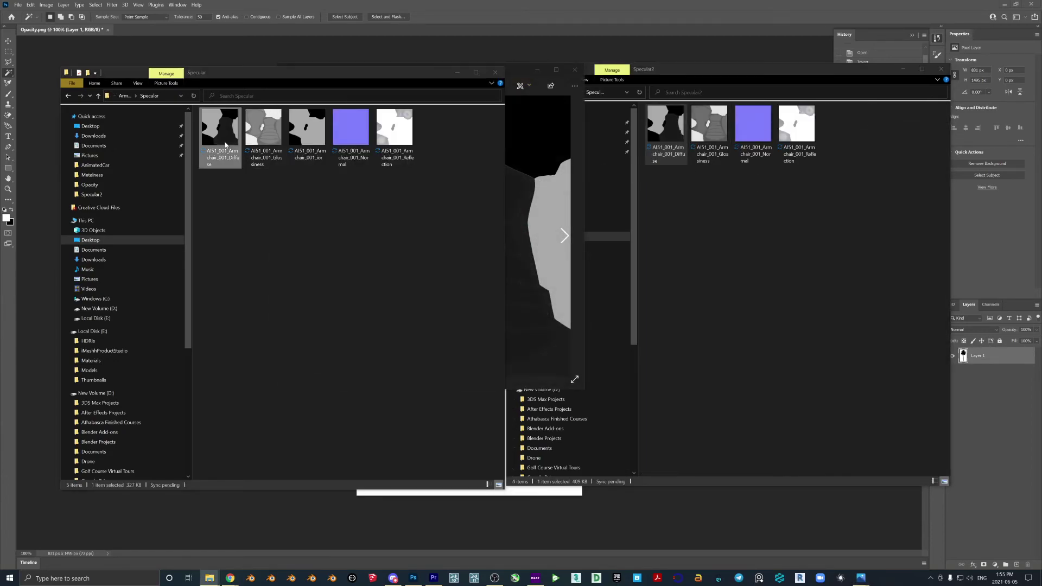
{"action": "left_click_drag", "start_coordinate": [523, 73], "coordinate": [662, 104]}
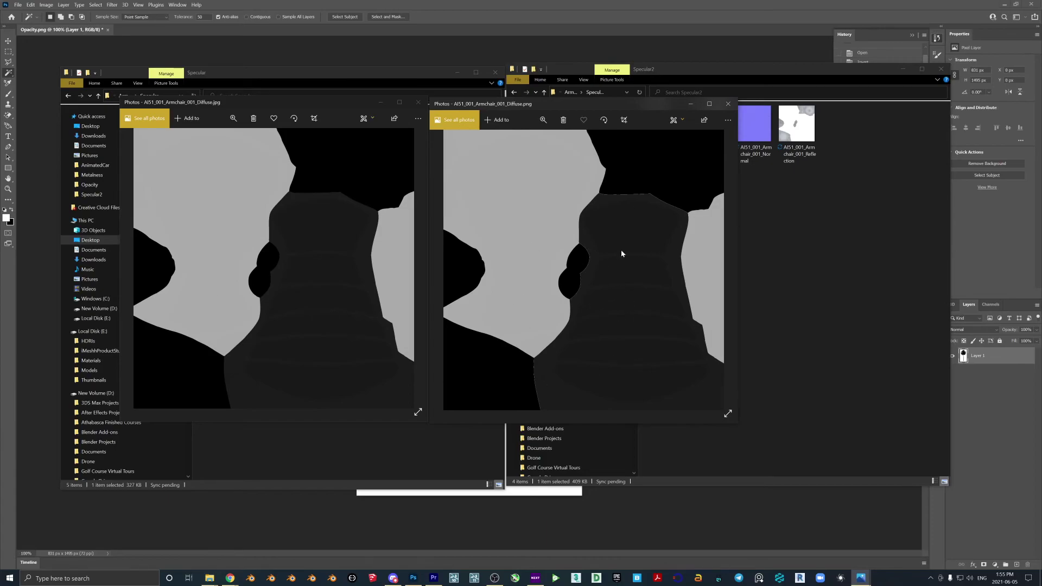
{"action": "left_click_drag", "start_coordinate": [339, 104], "coordinate": [347, 99]}
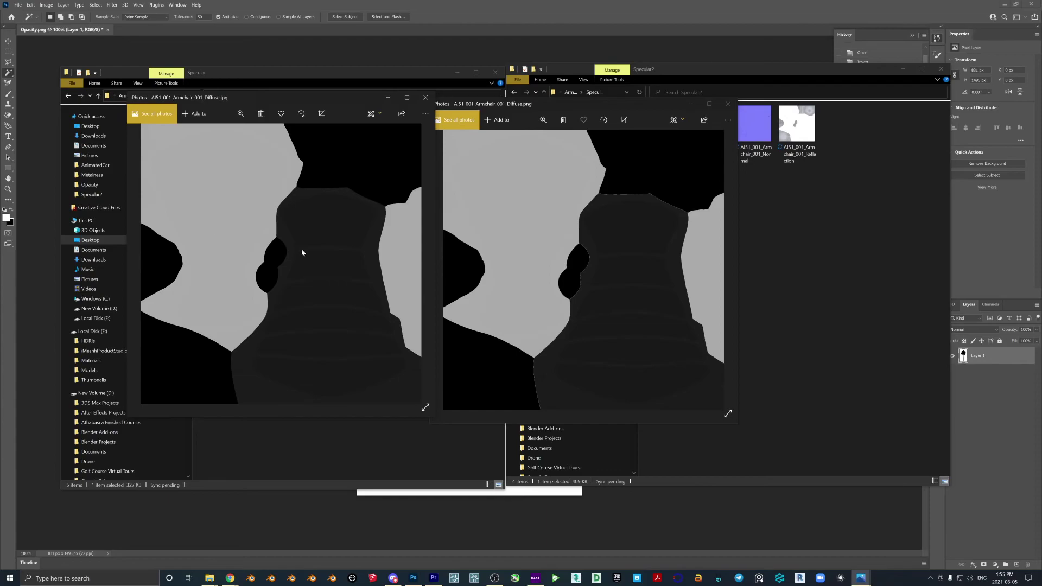
{"action": "left_click", "coordinate": [728, 104]}
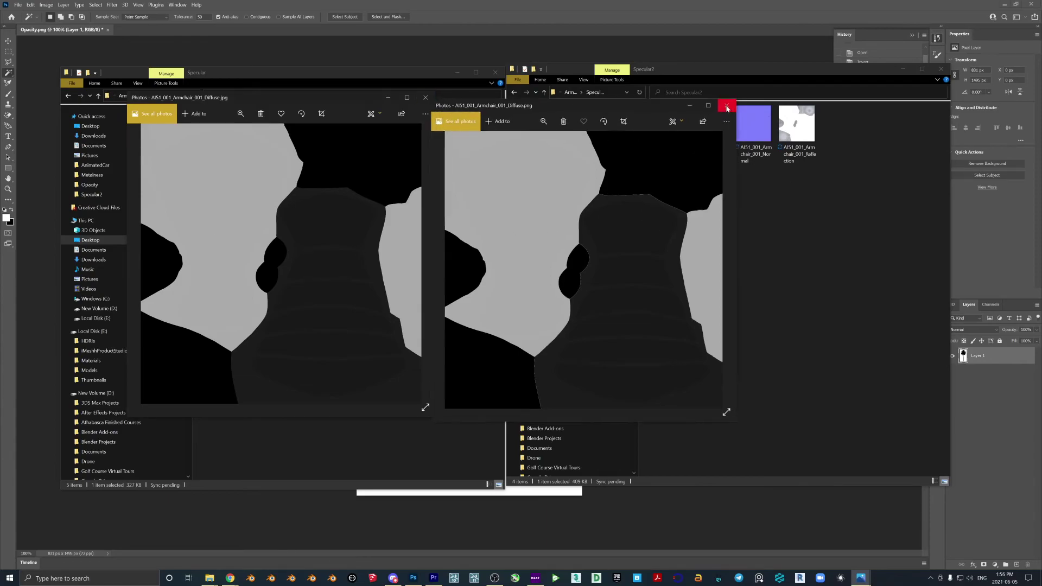
{"action": "left_click", "coordinate": [426, 97]}
{"action": "double_click", "coordinate": [266, 124]}
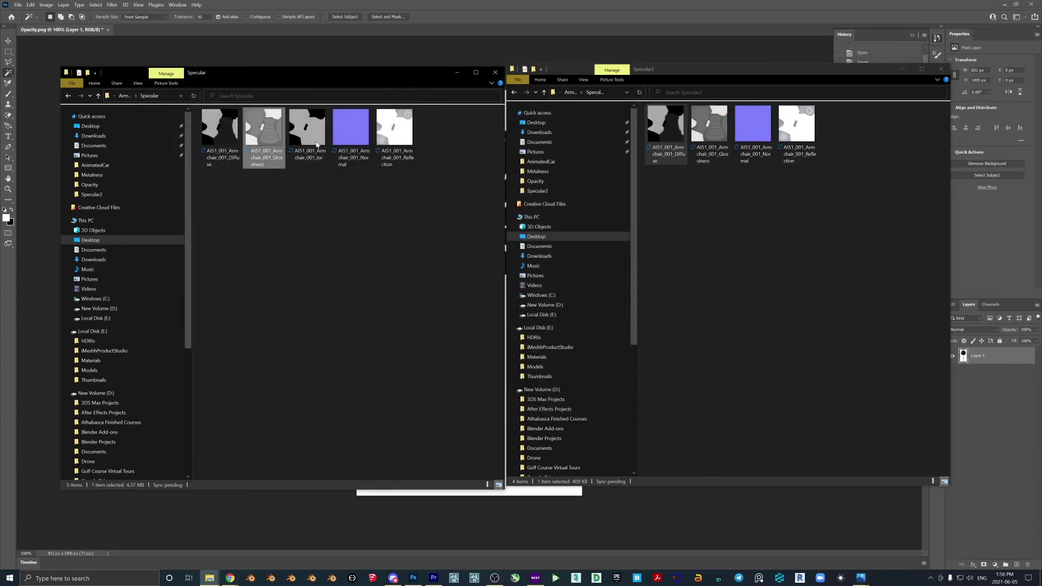
{"action": "double_click", "coordinate": [716, 129]}
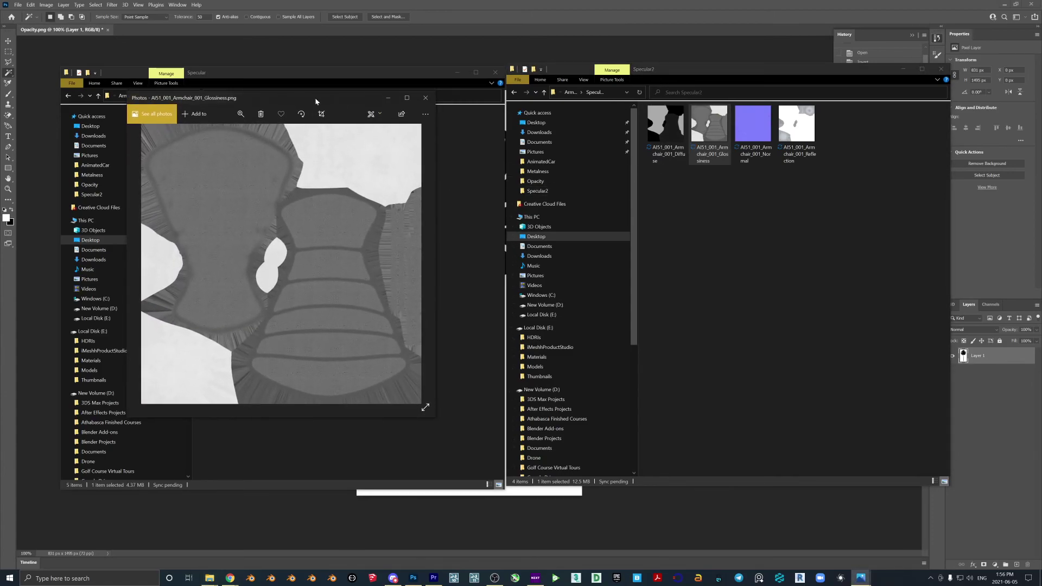
{"action": "left_click_drag", "start_coordinate": [575, 115], "coordinate": [585, 103]}
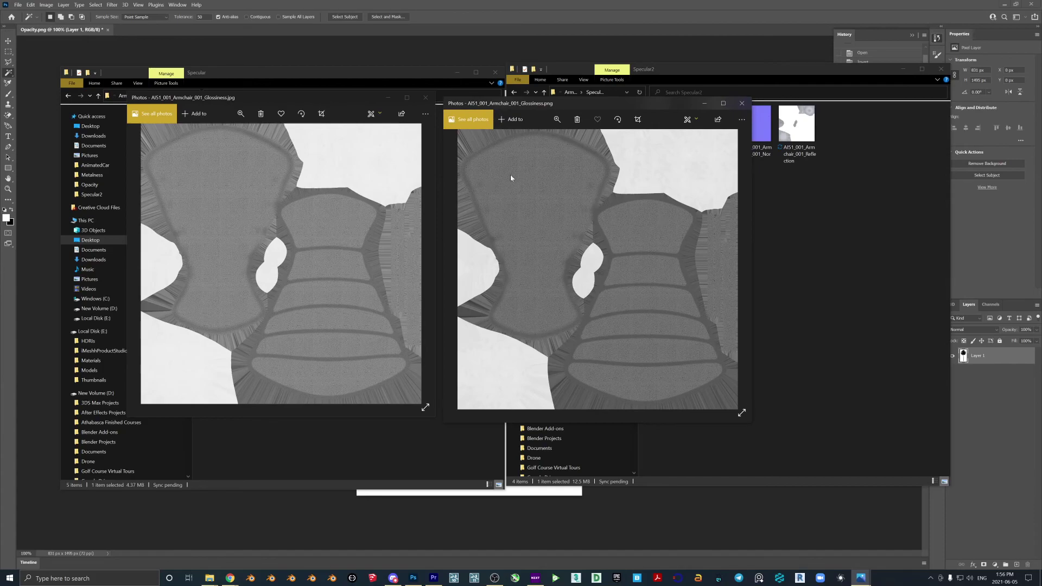
{"action": "left_click", "coordinate": [742, 103]}
{"action": "left_click", "coordinate": [426, 97]}
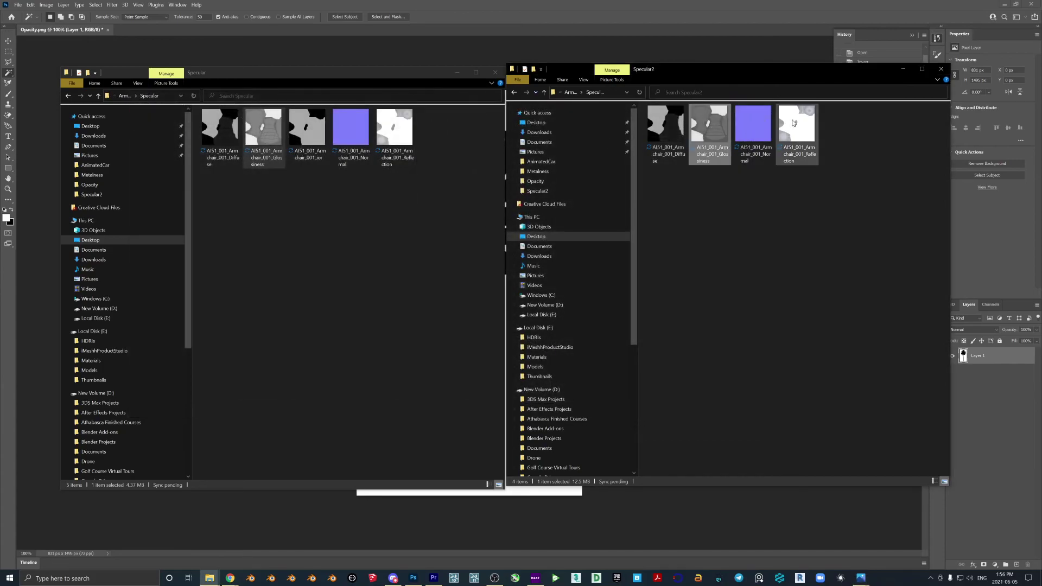
{"action": "double_click", "coordinate": [391, 163]}
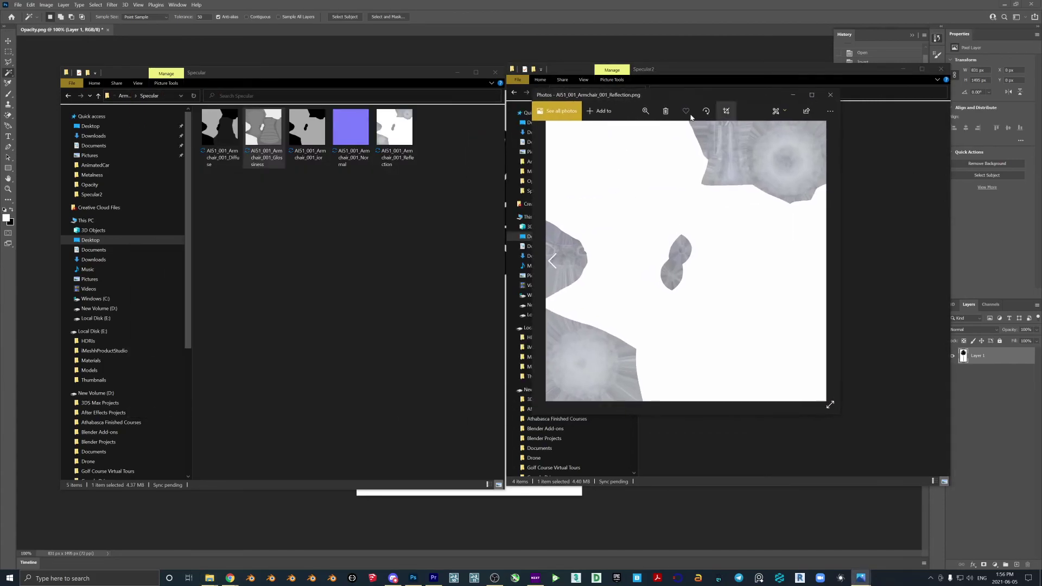
{"action": "double_click", "coordinate": [410, 142]}
{"action": "left_click_drag", "start_coordinate": [343, 100], "coordinate": [428, 94]}
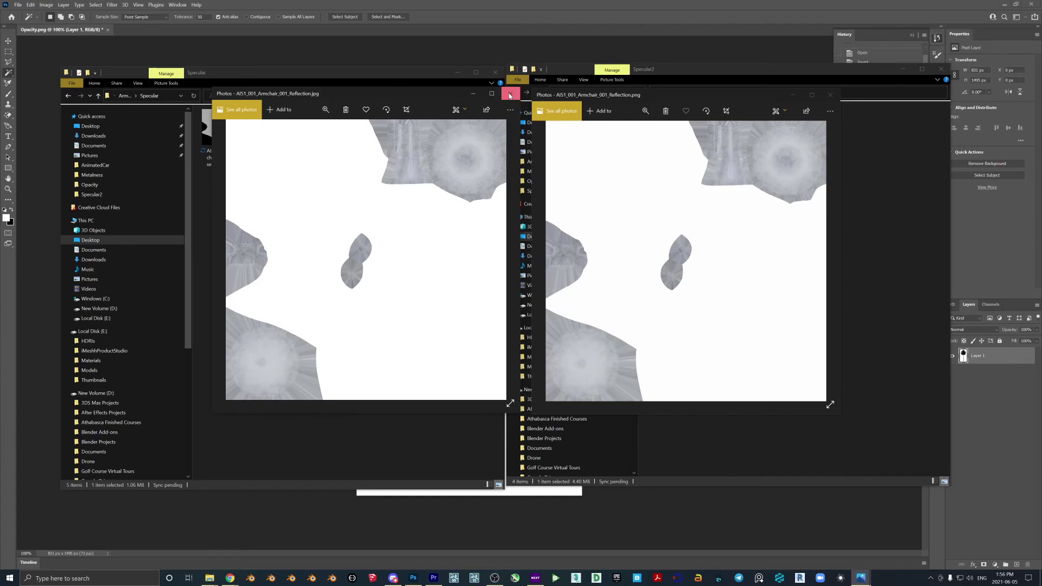
{"action": "left_click", "coordinate": [509, 95]}
{"action": "left_click", "coordinate": [829, 95]}
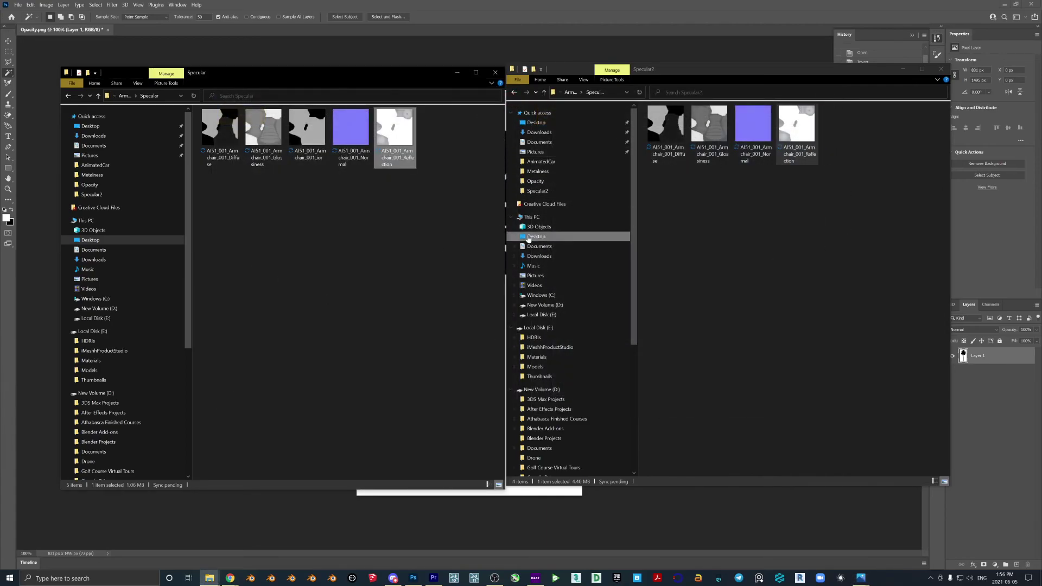